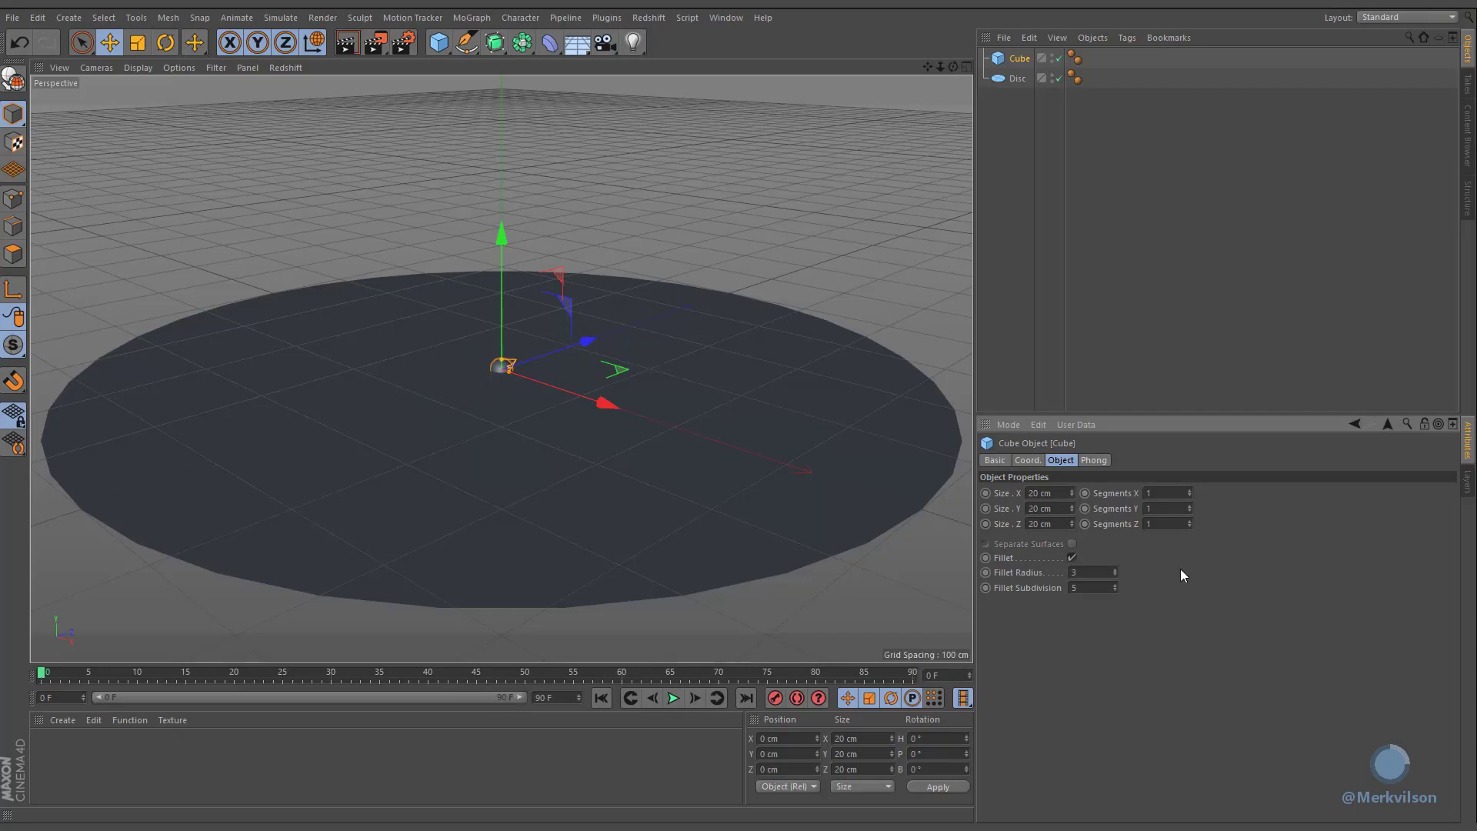
Step: Set the cube's fillet radius to 3 cm
key("Return")
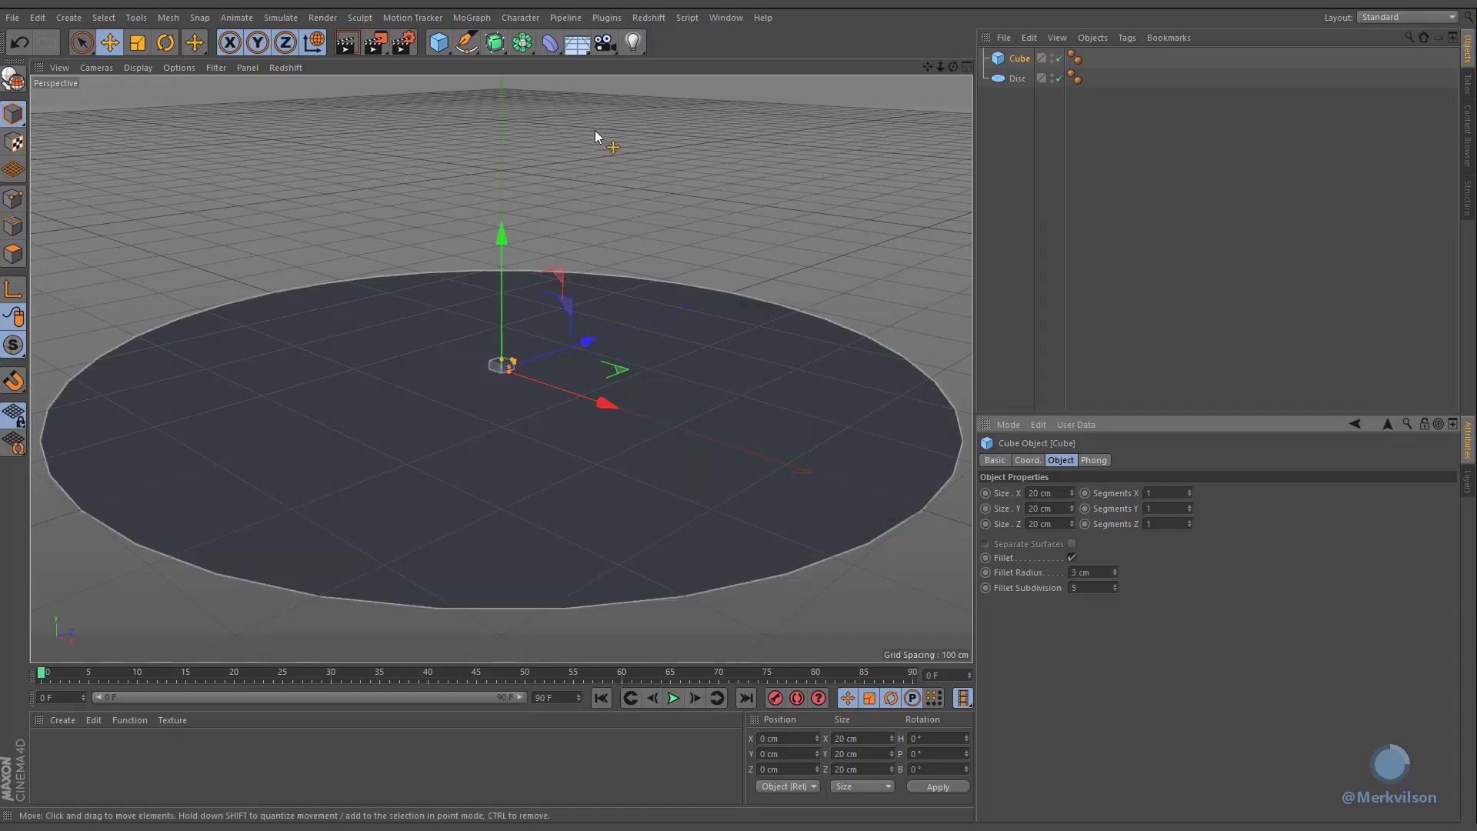
Step: Add a Cloner and make the cube its child
left_click(473, 17)
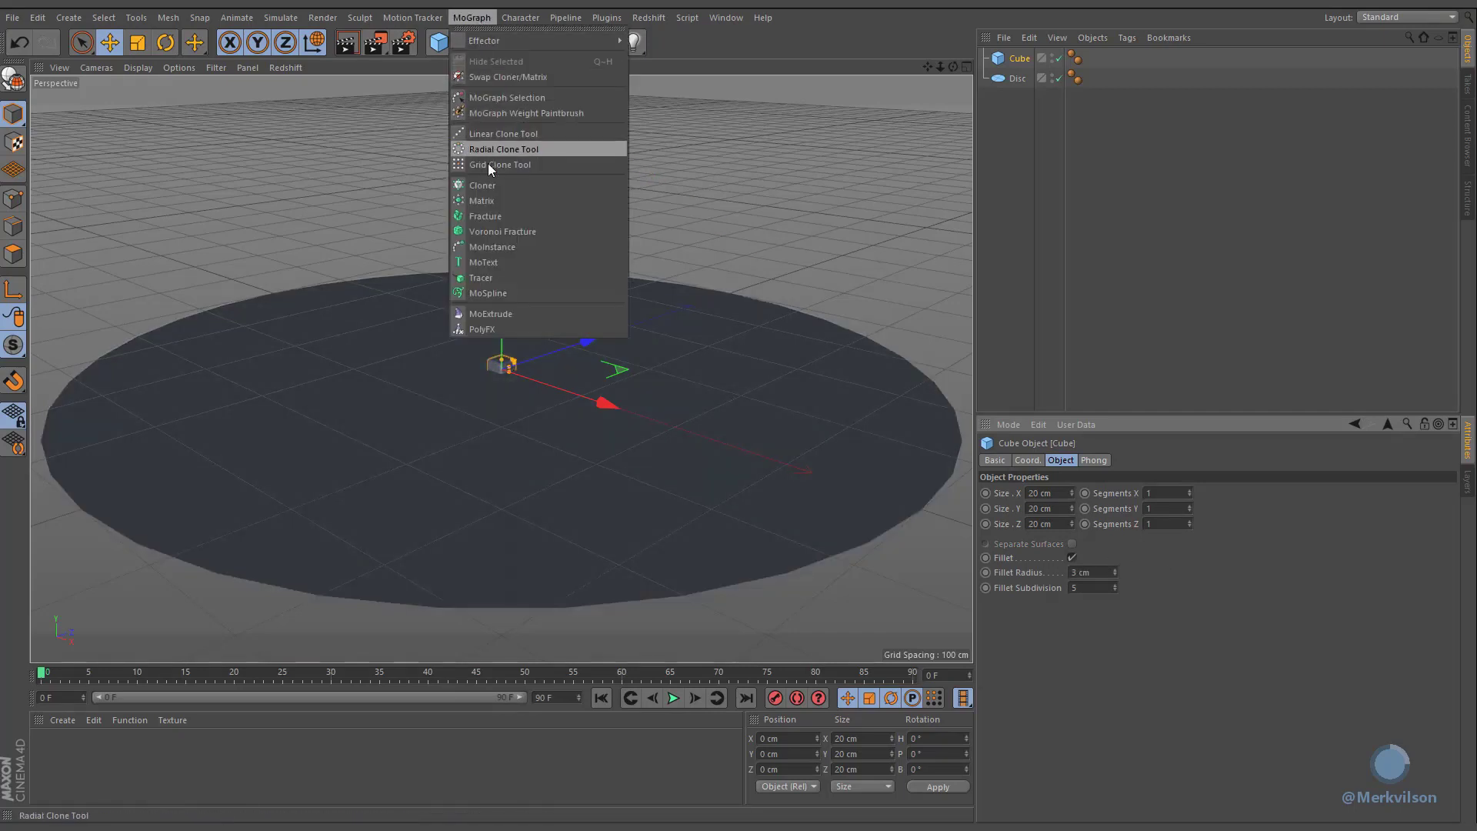
left_click(483, 186)
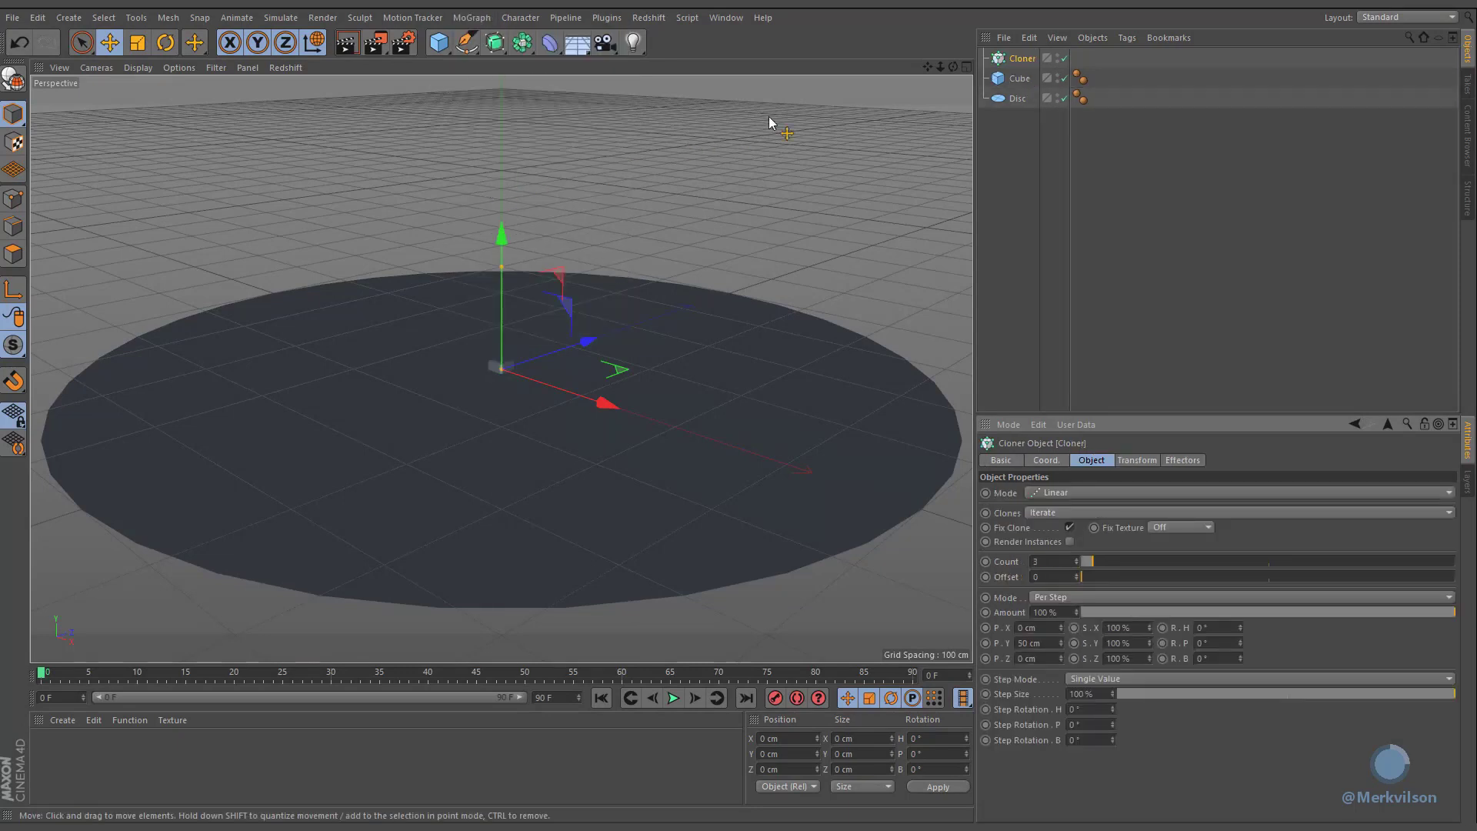
left_click_drag(997, 80, 1000, 61)
left_click(1021, 58)
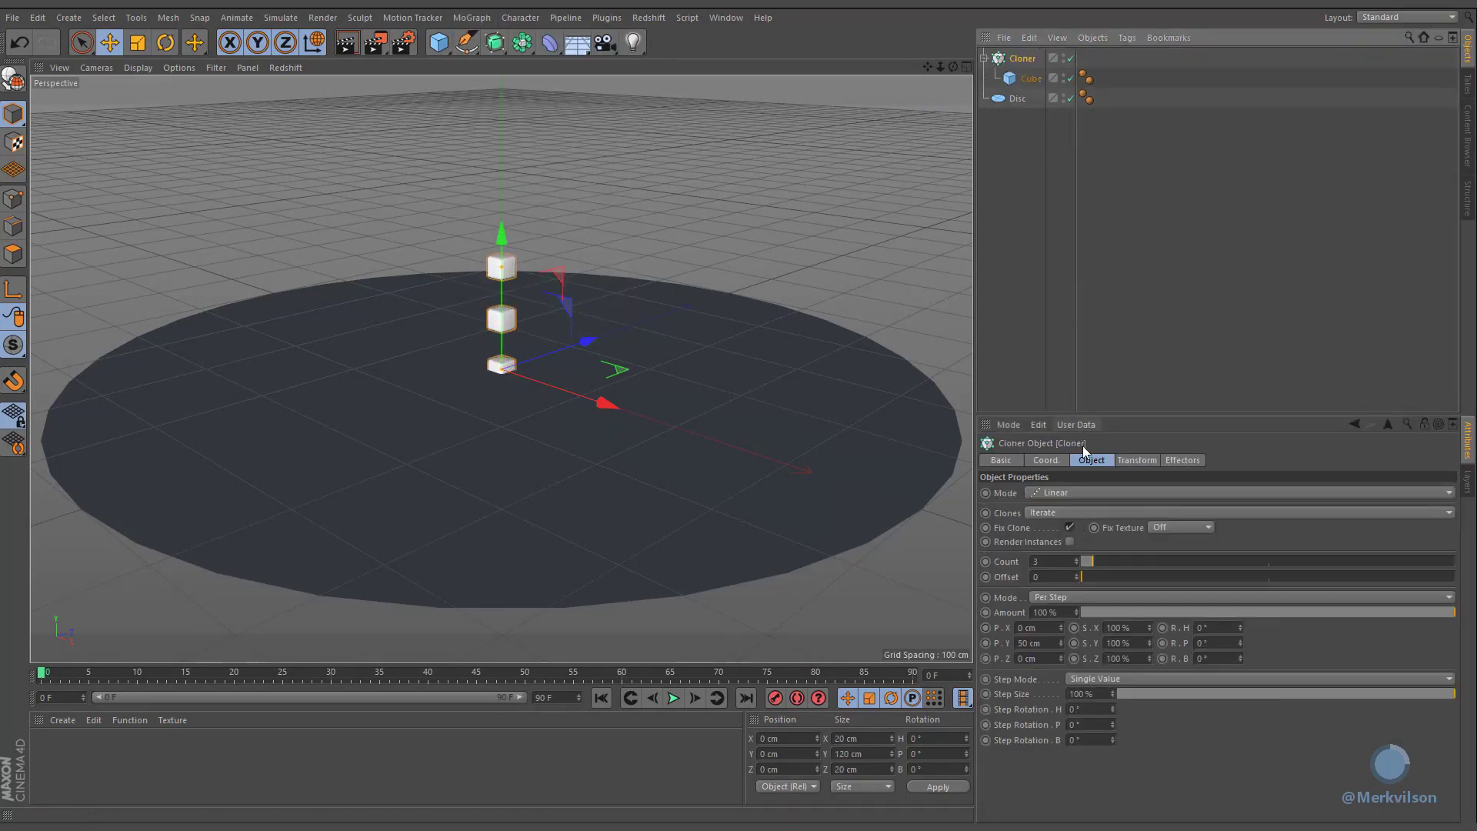
Step: Switch the cloner to Grid Array mode with counts of 20, 1 and 20
left_click(1069, 490)
left_click(1054, 551)
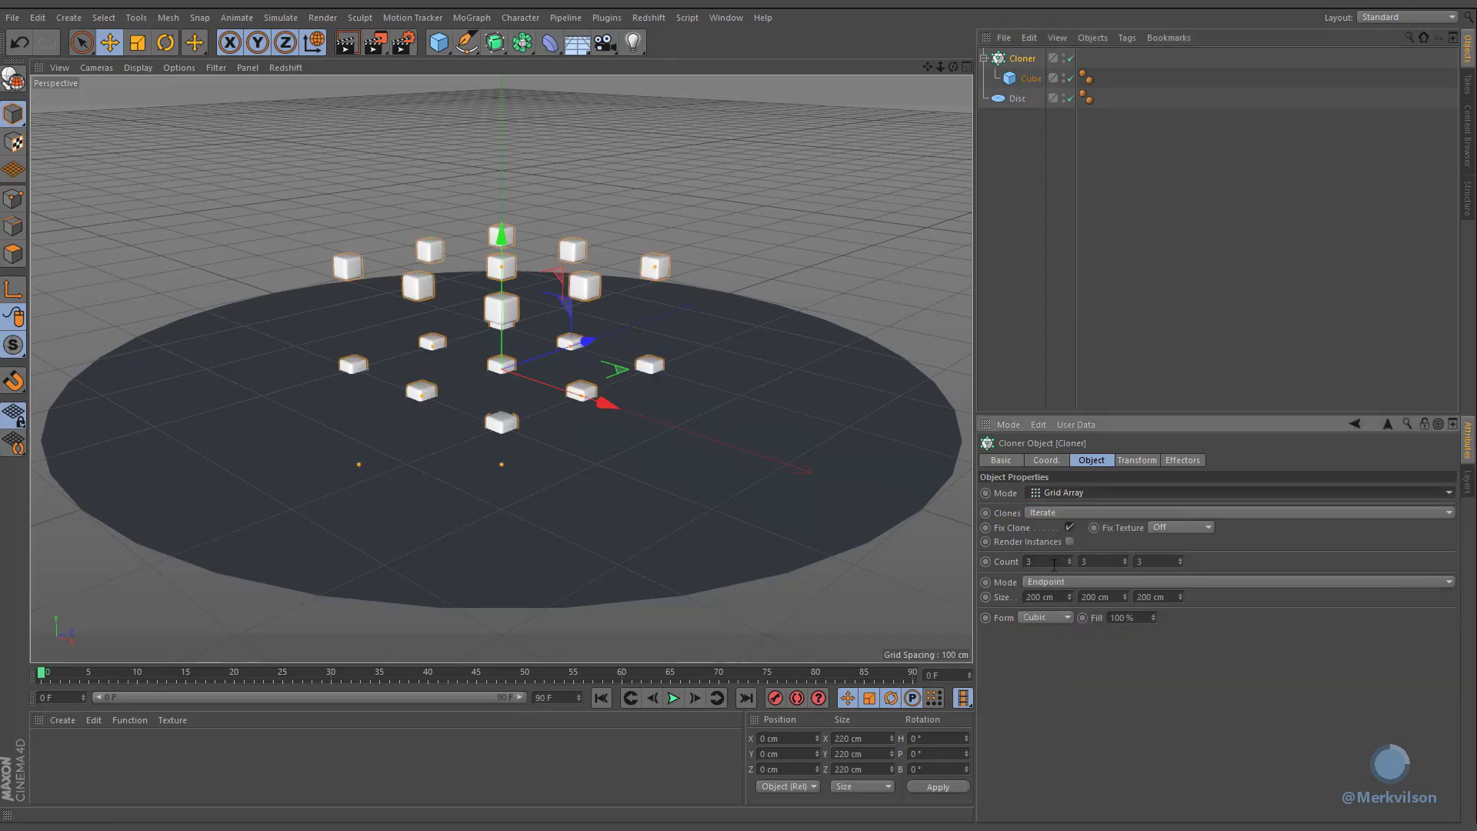
double_click(1054, 561)
type("20")
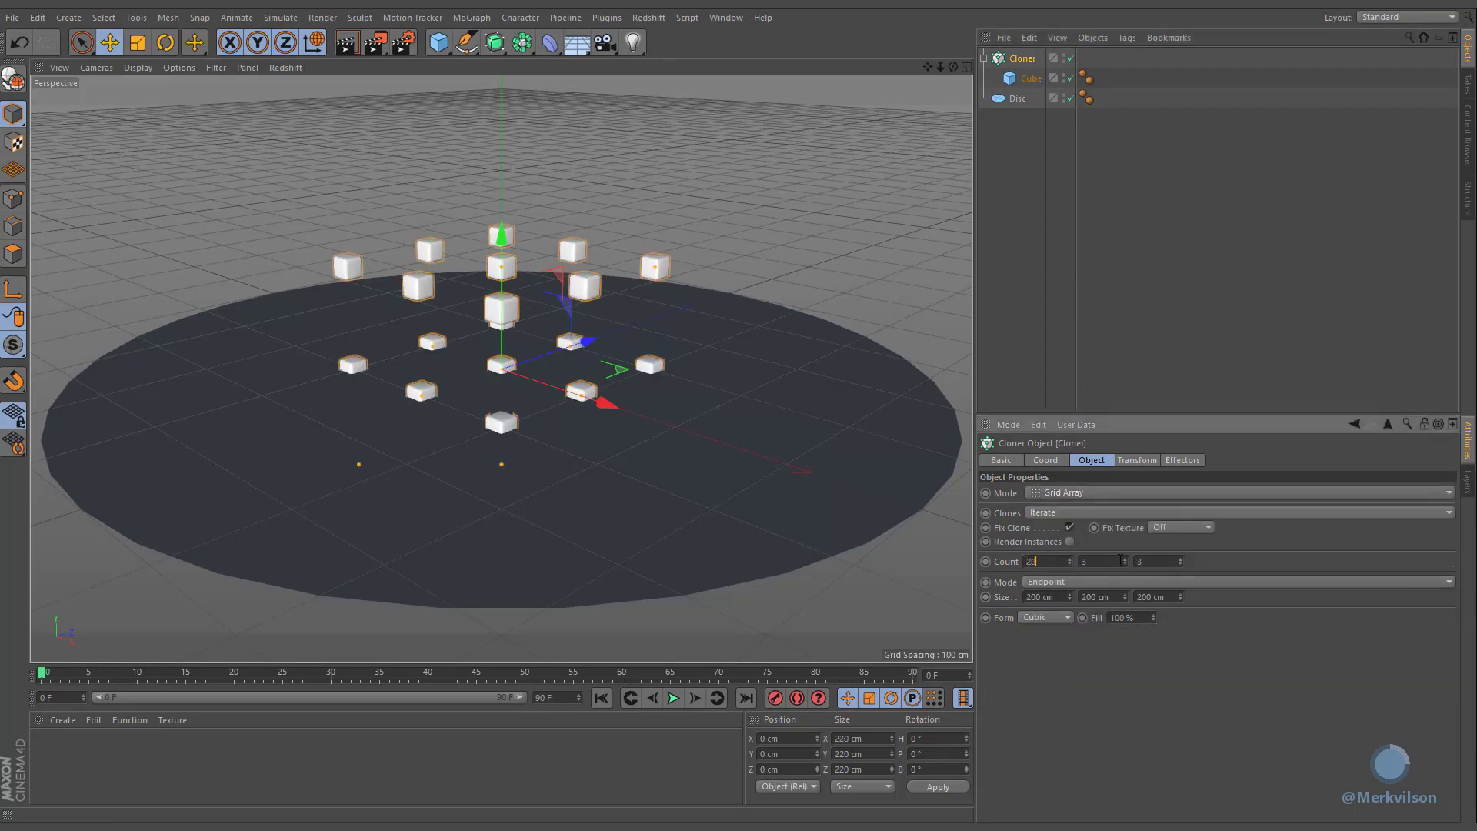
key("Tab")
type("20")
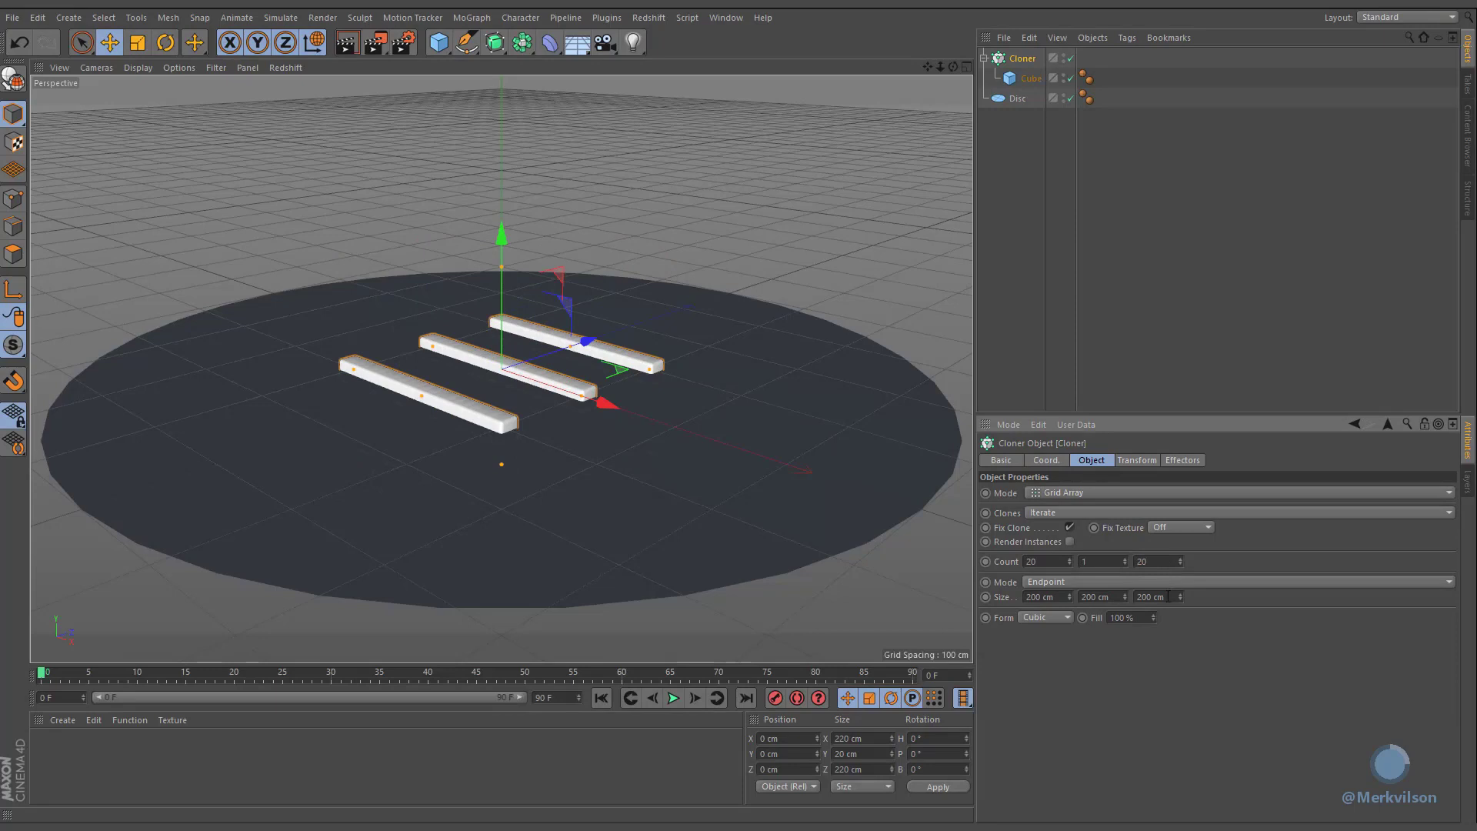
Step: Set the grid array size to 400 cm, 0 cm and 400 cm
double_click(1168, 596)
type("400")
double_click(1113, 596)
type("0")
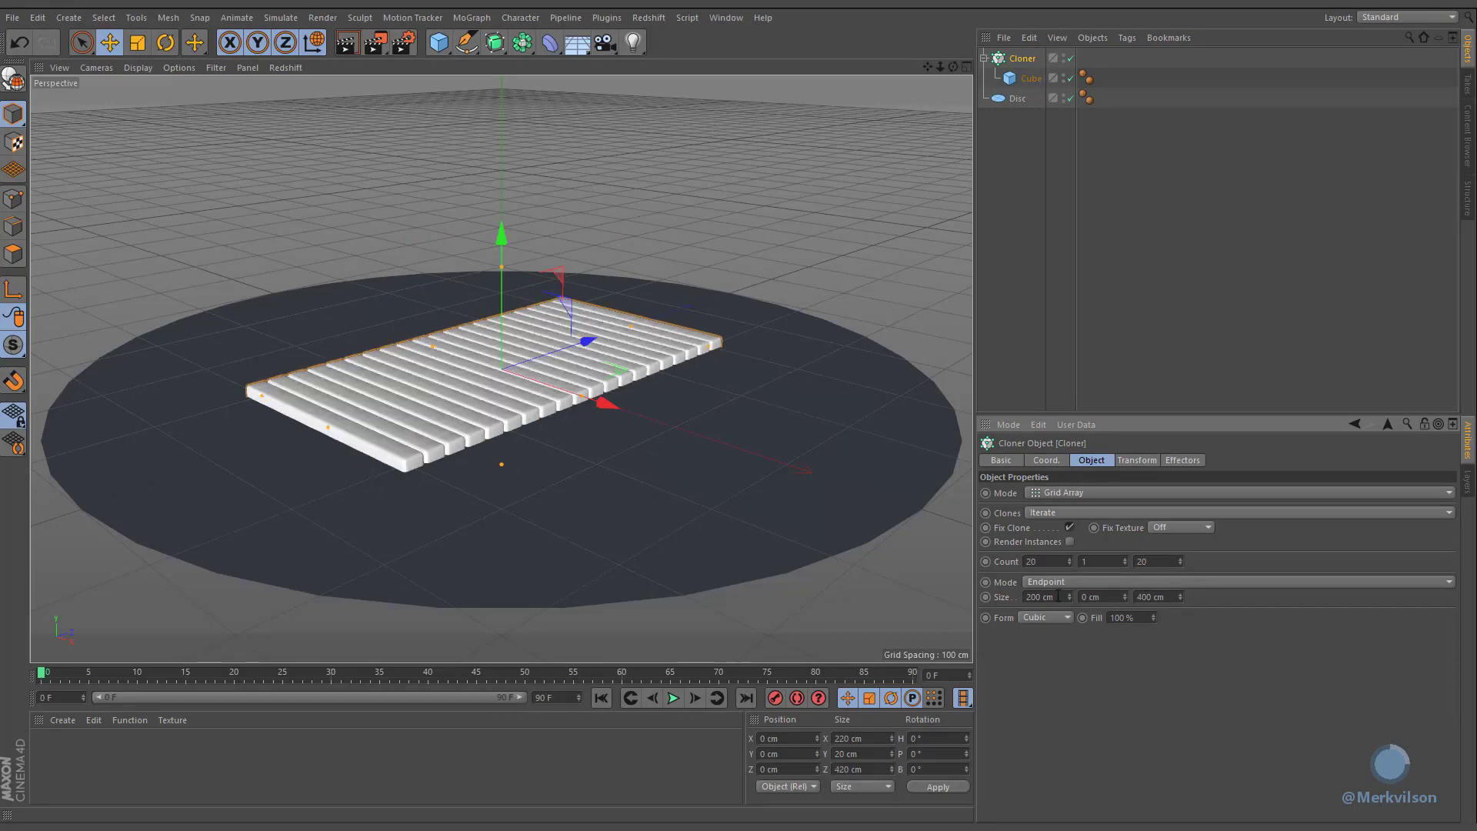
double_click(1058, 597)
type("400")
key("Return")
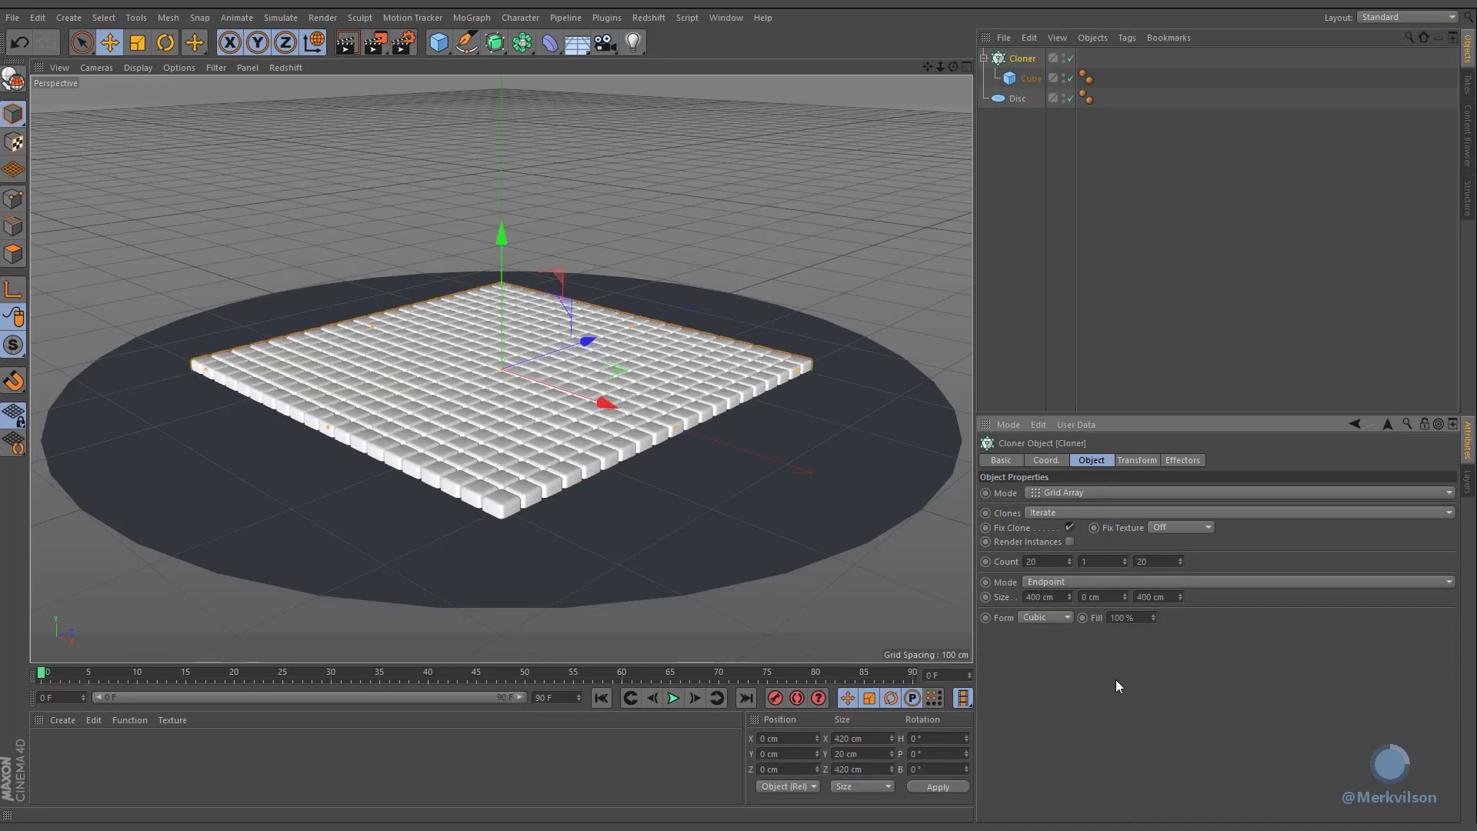
Step: Position the grid cloner at Y 120 cm and Z 50 cm and tilt it 30° in pitch
left_click(1046, 460)
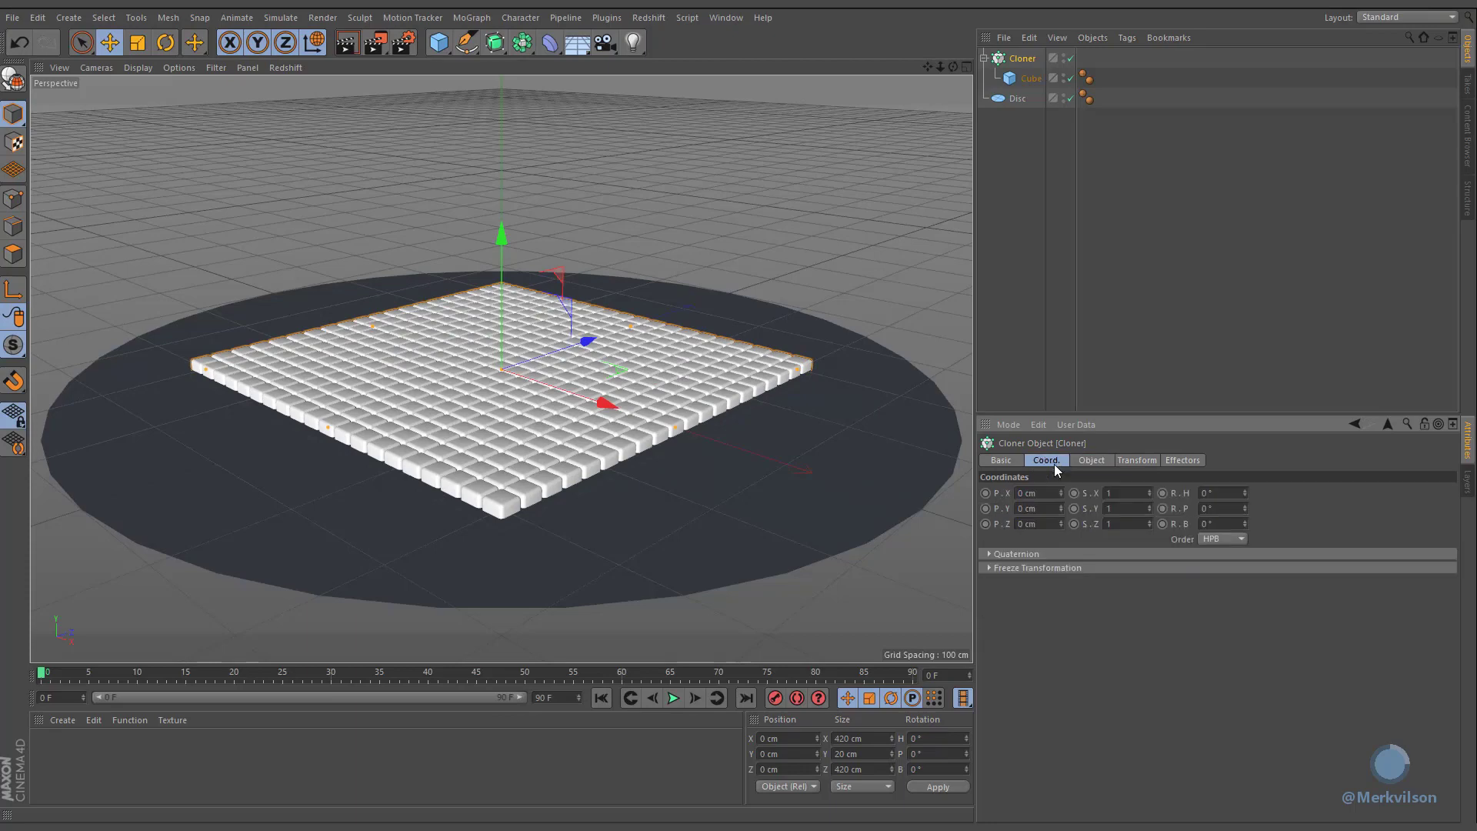
double_click(1046, 509)
type("120")
key("Return")
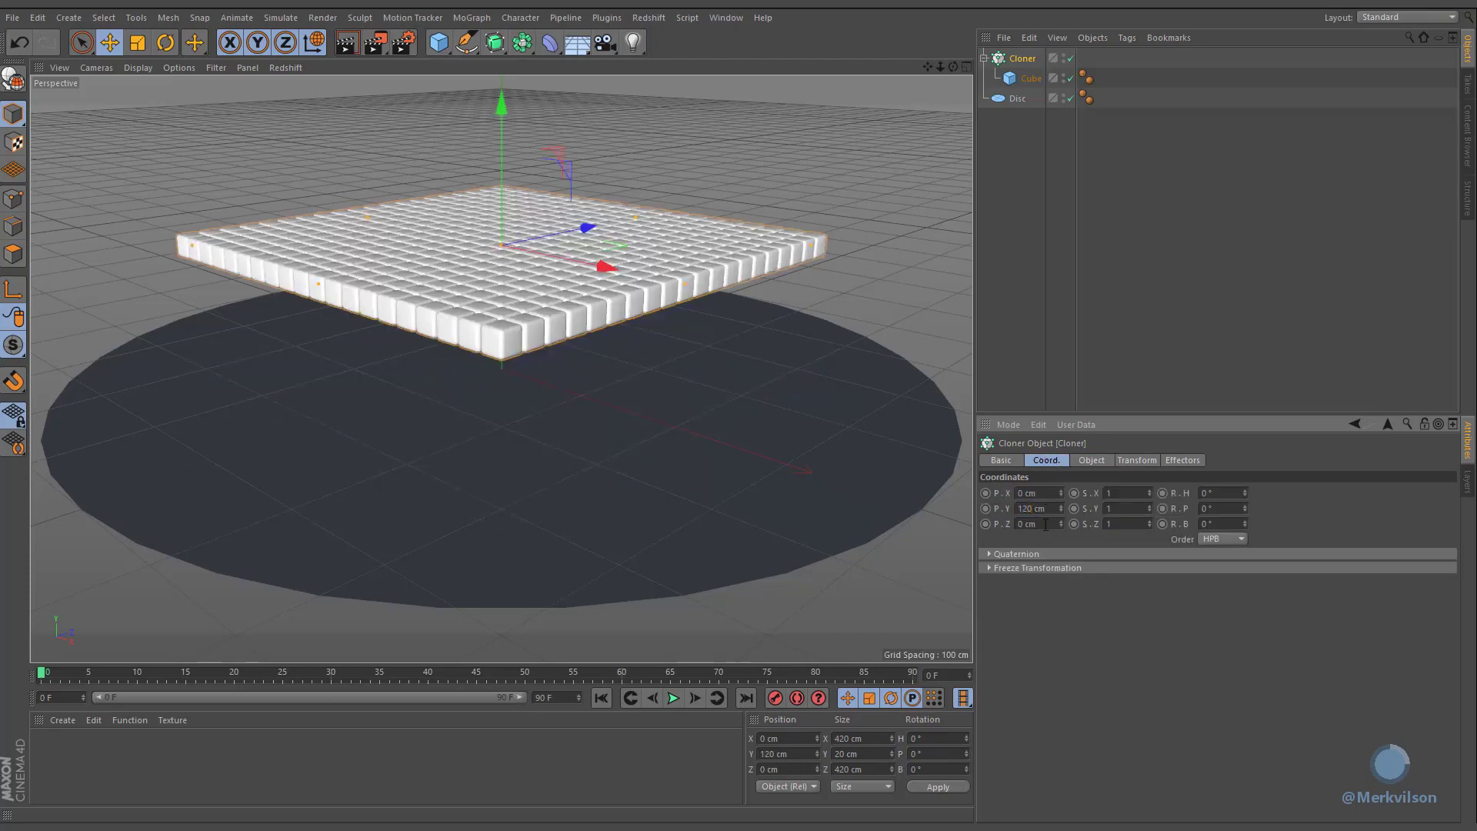
double_click(1044, 524)
type("50")
key("Return")
double_click(1222, 508)
type("3")
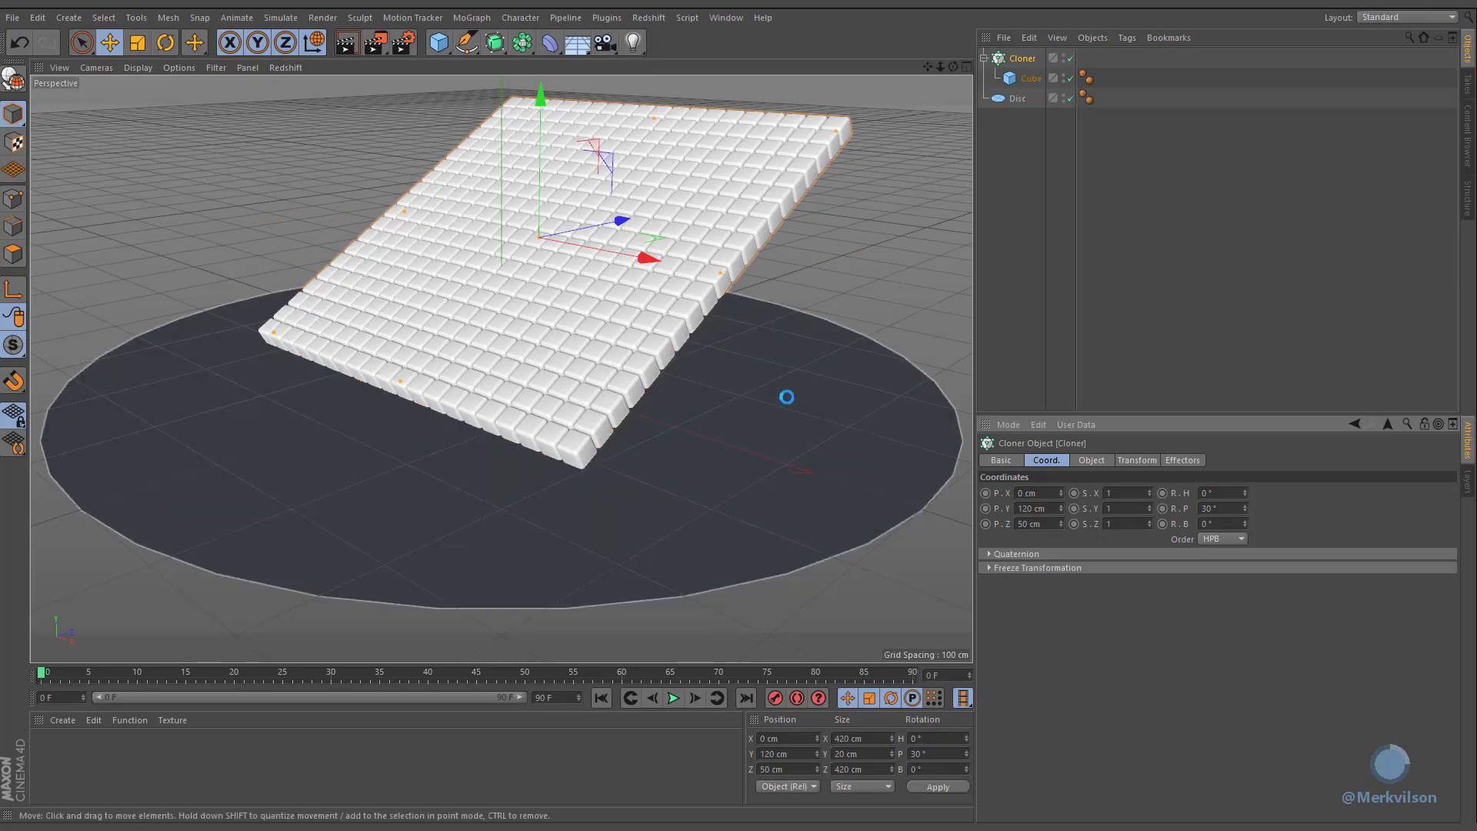
Step: Add a sphere and move it beside the tilted grid
left_click(439, 47)
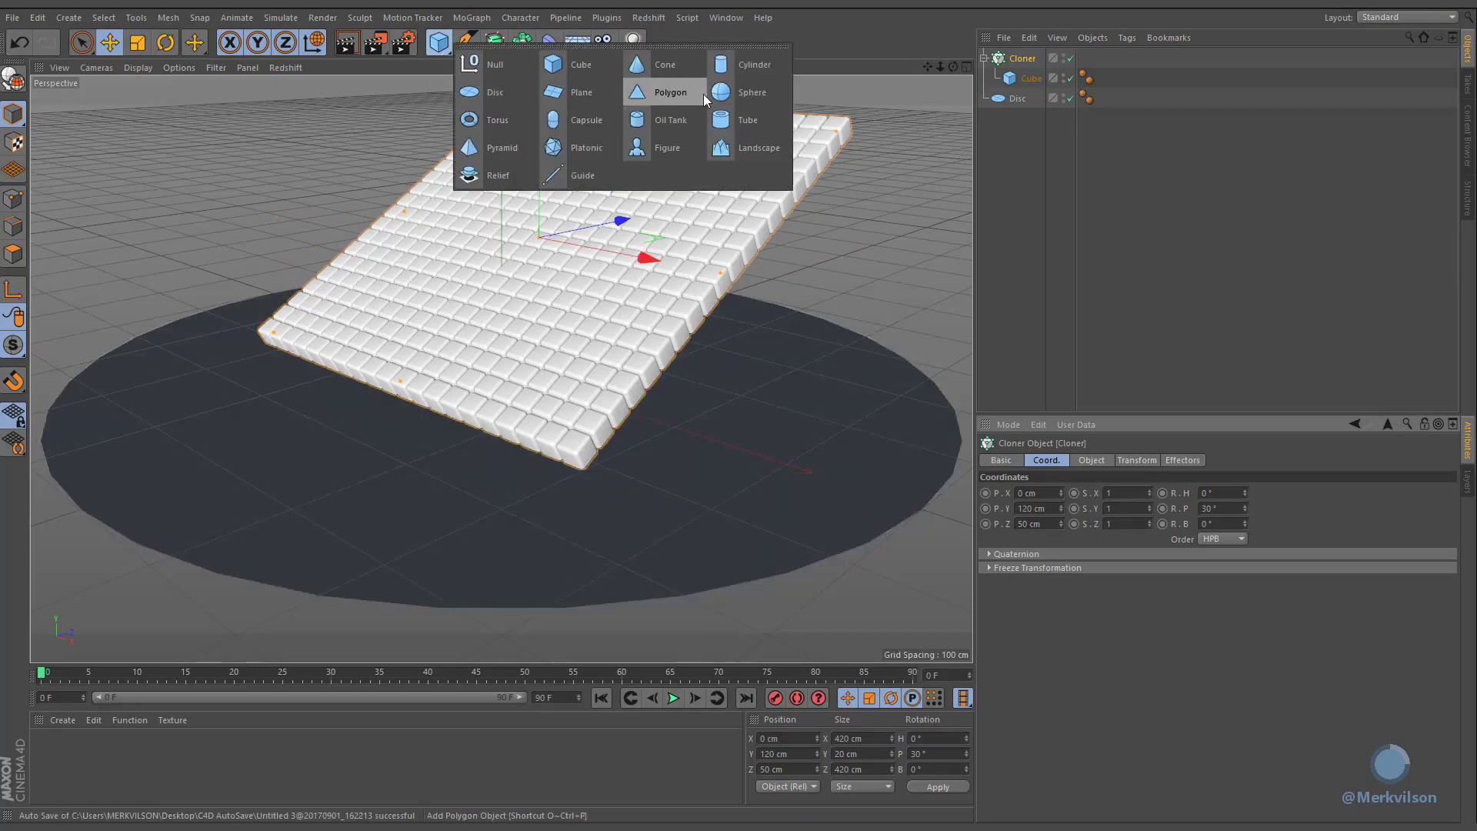
left_click(748, 91)
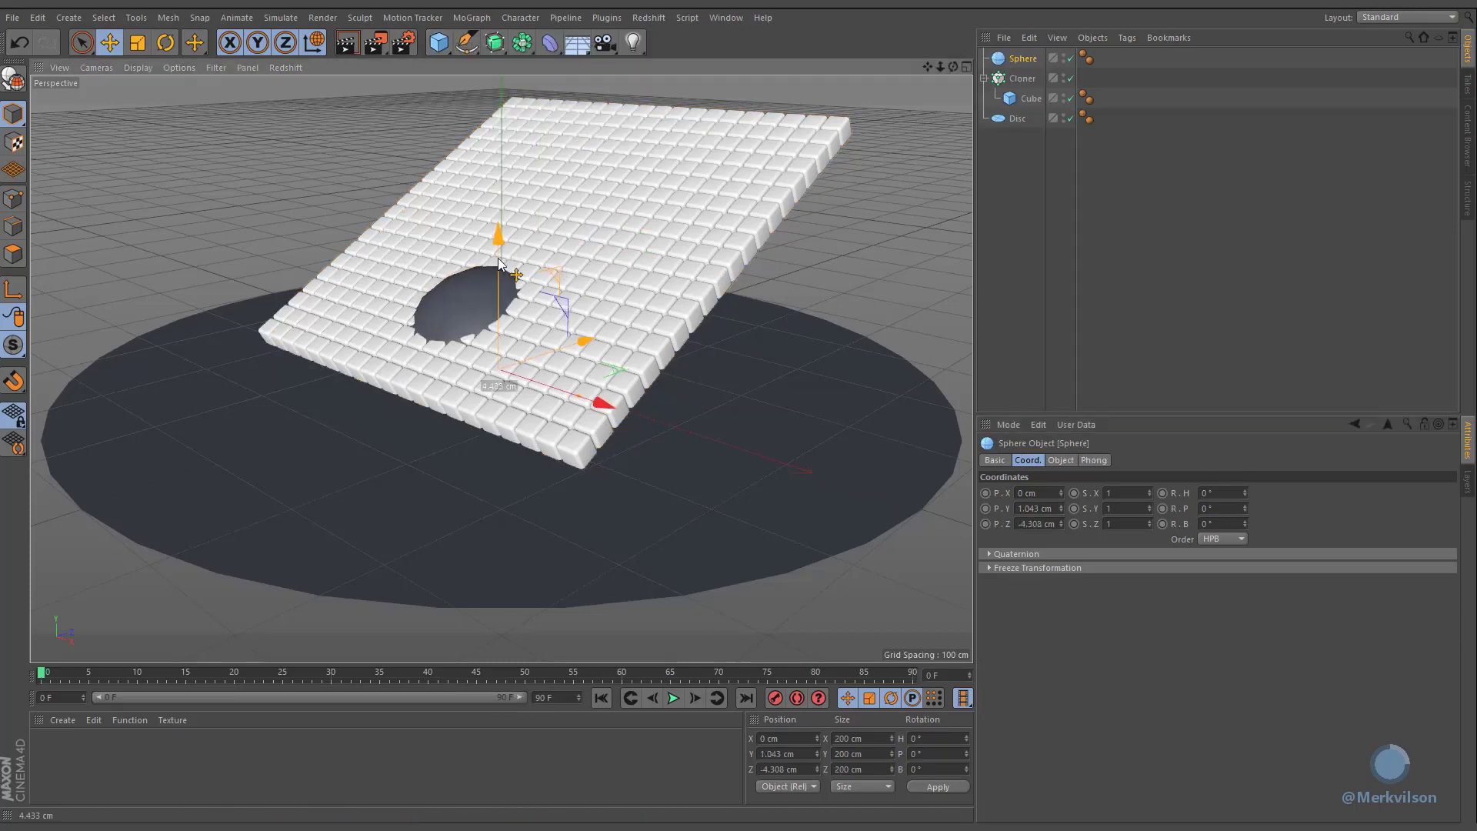
left_click_drag(538, 239, 288, 254)
Step: Set the sphere's radius to 10 cm, segments to 15 and type to Hexahedron
left_click(1060, 460)
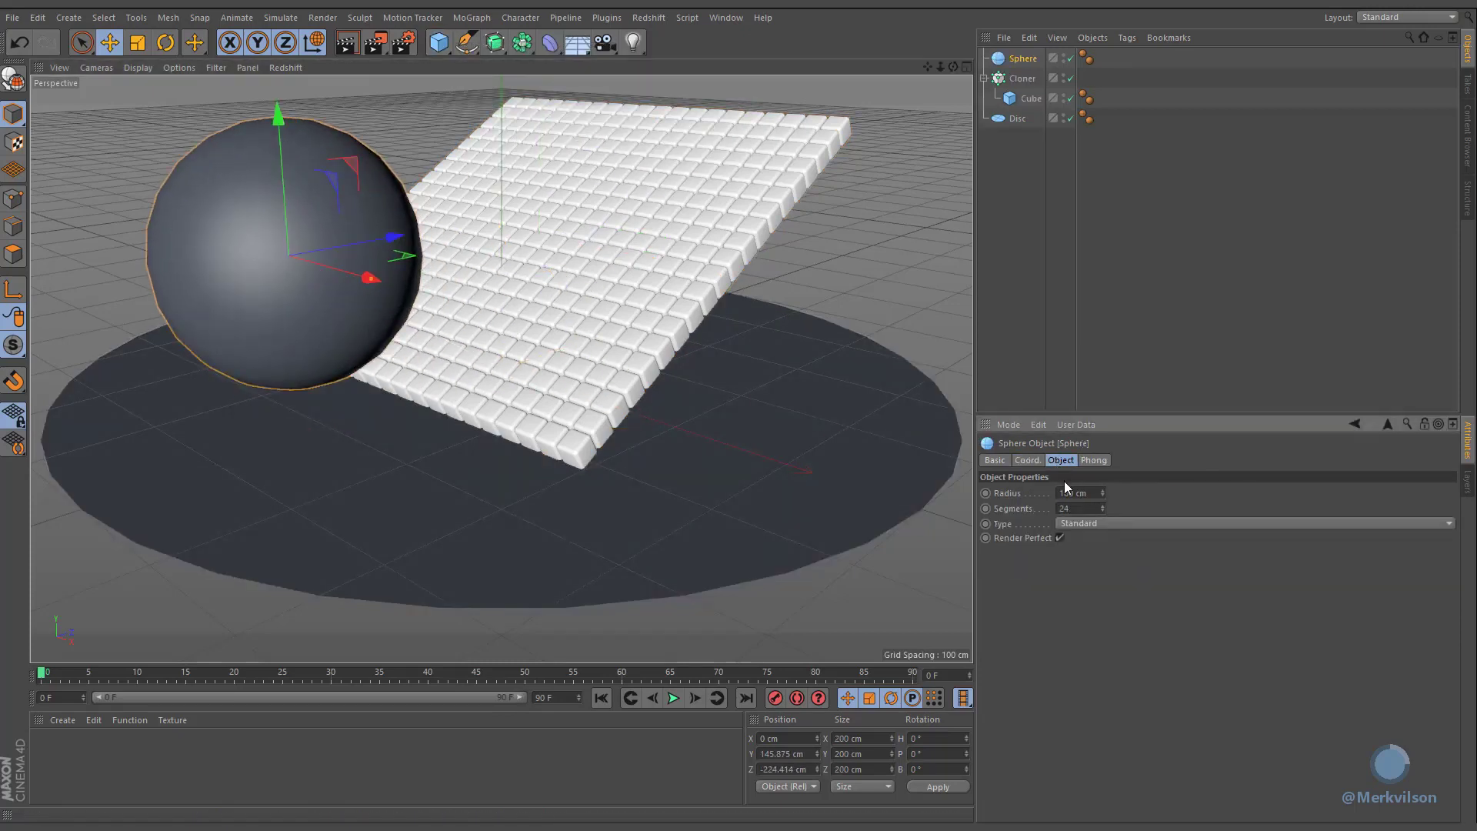
double_click(1069, 493)
type("10")
double_click(1086, 506)
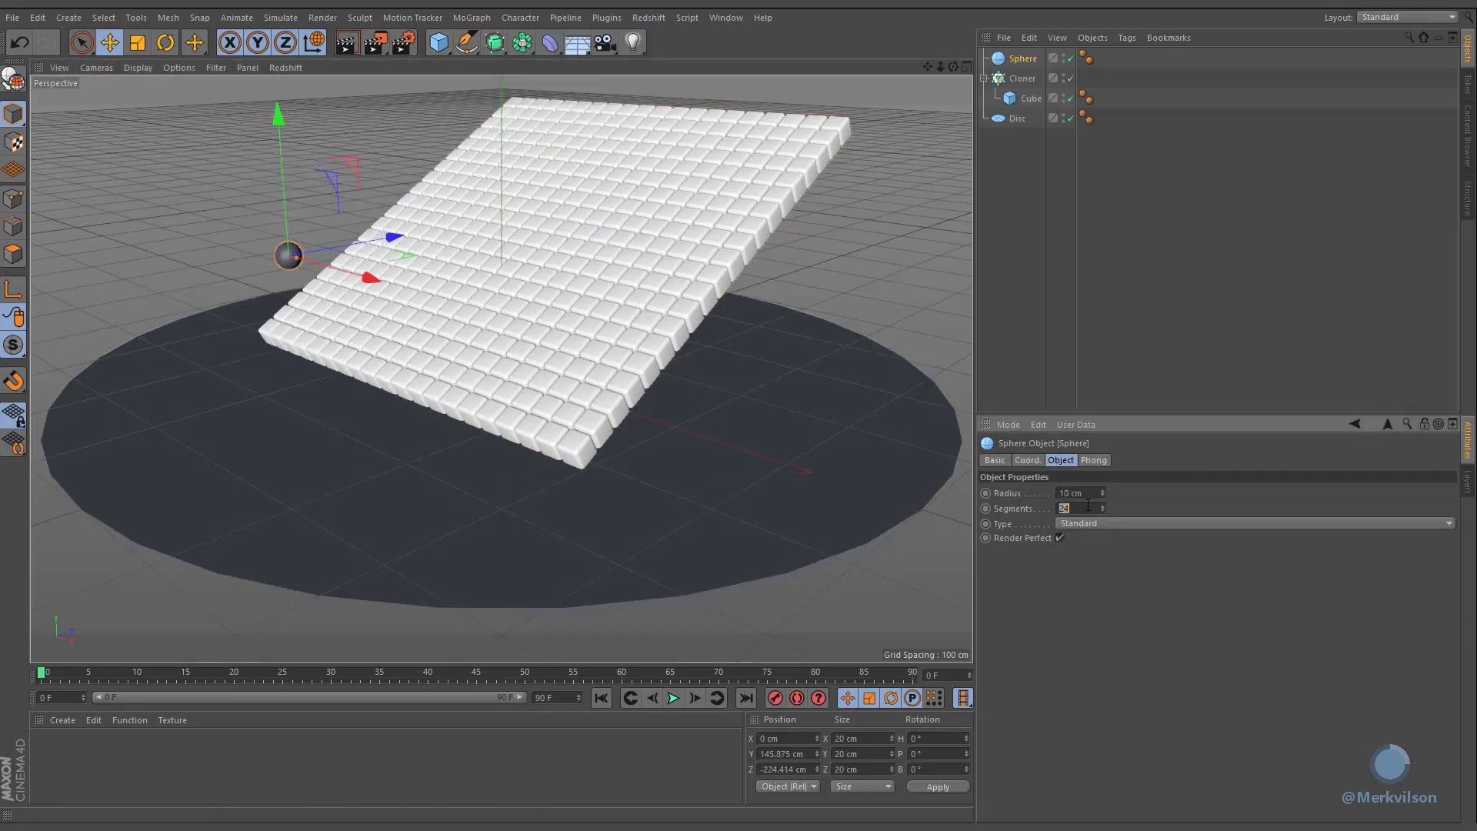
type("15")
left_click(1083, 525)
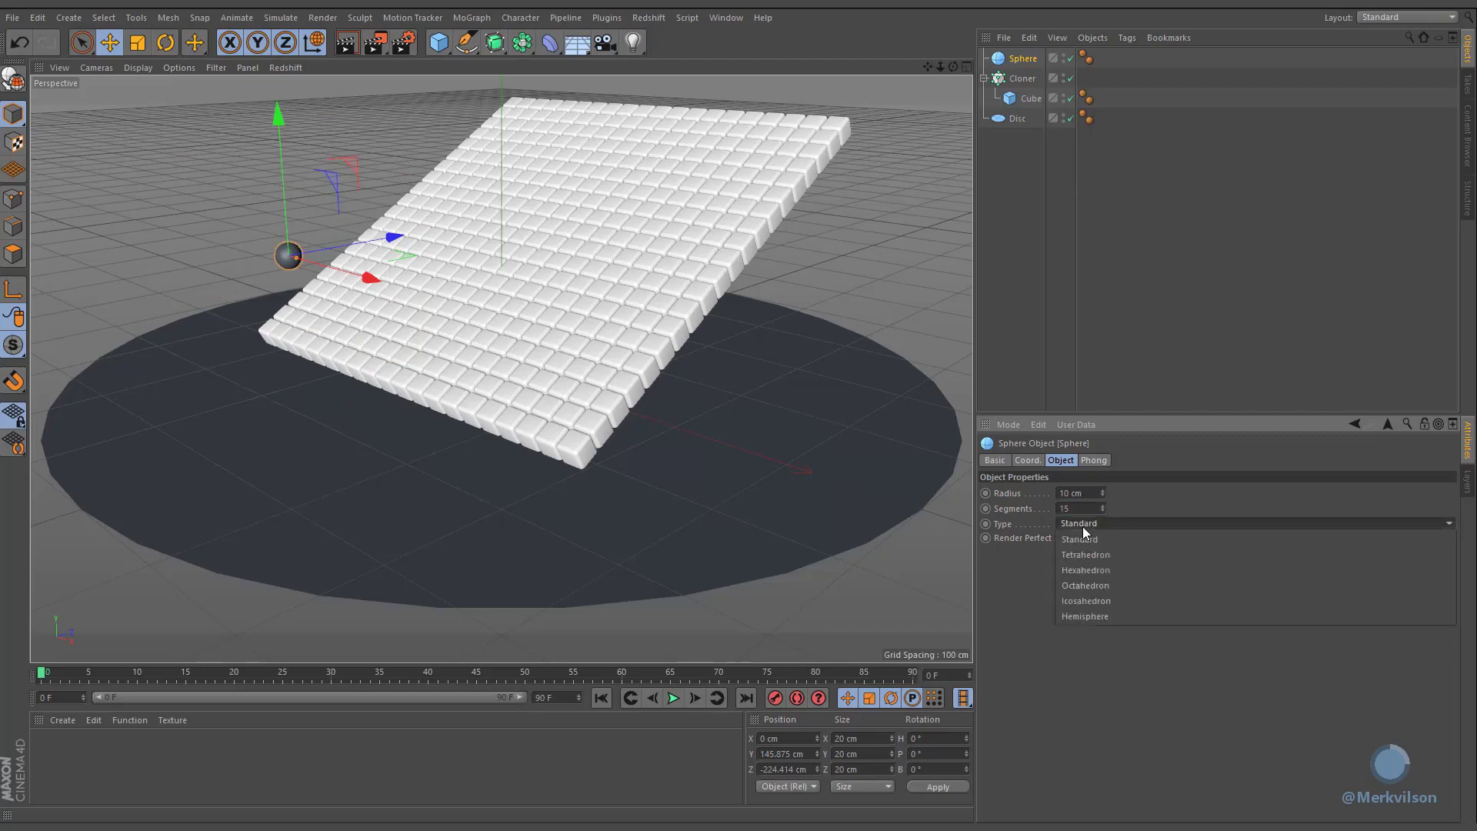
left_click(1159, 570)
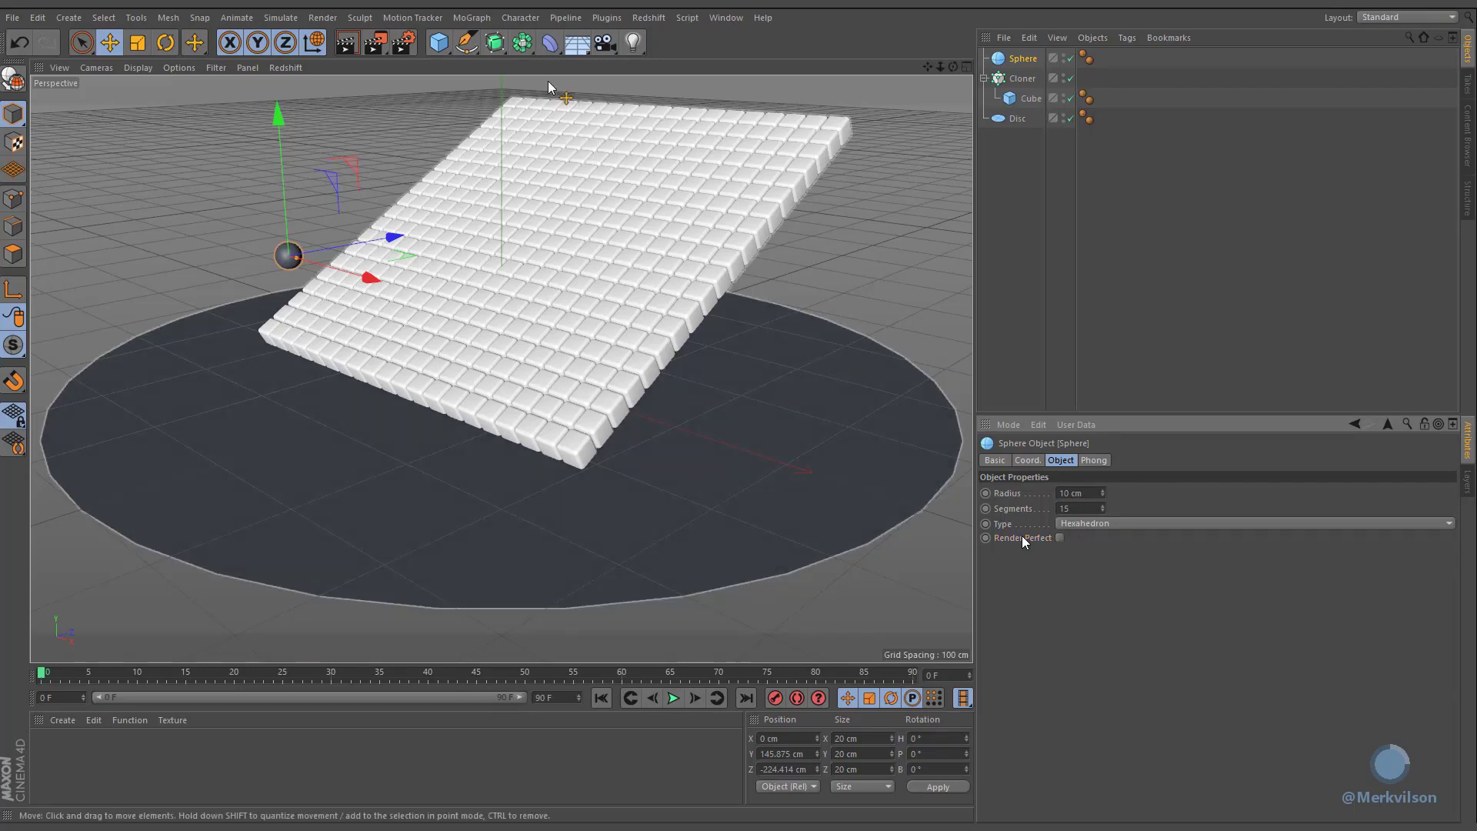
Step: Add a second Cloner and place the sphere inside it
left_click(472, 17)
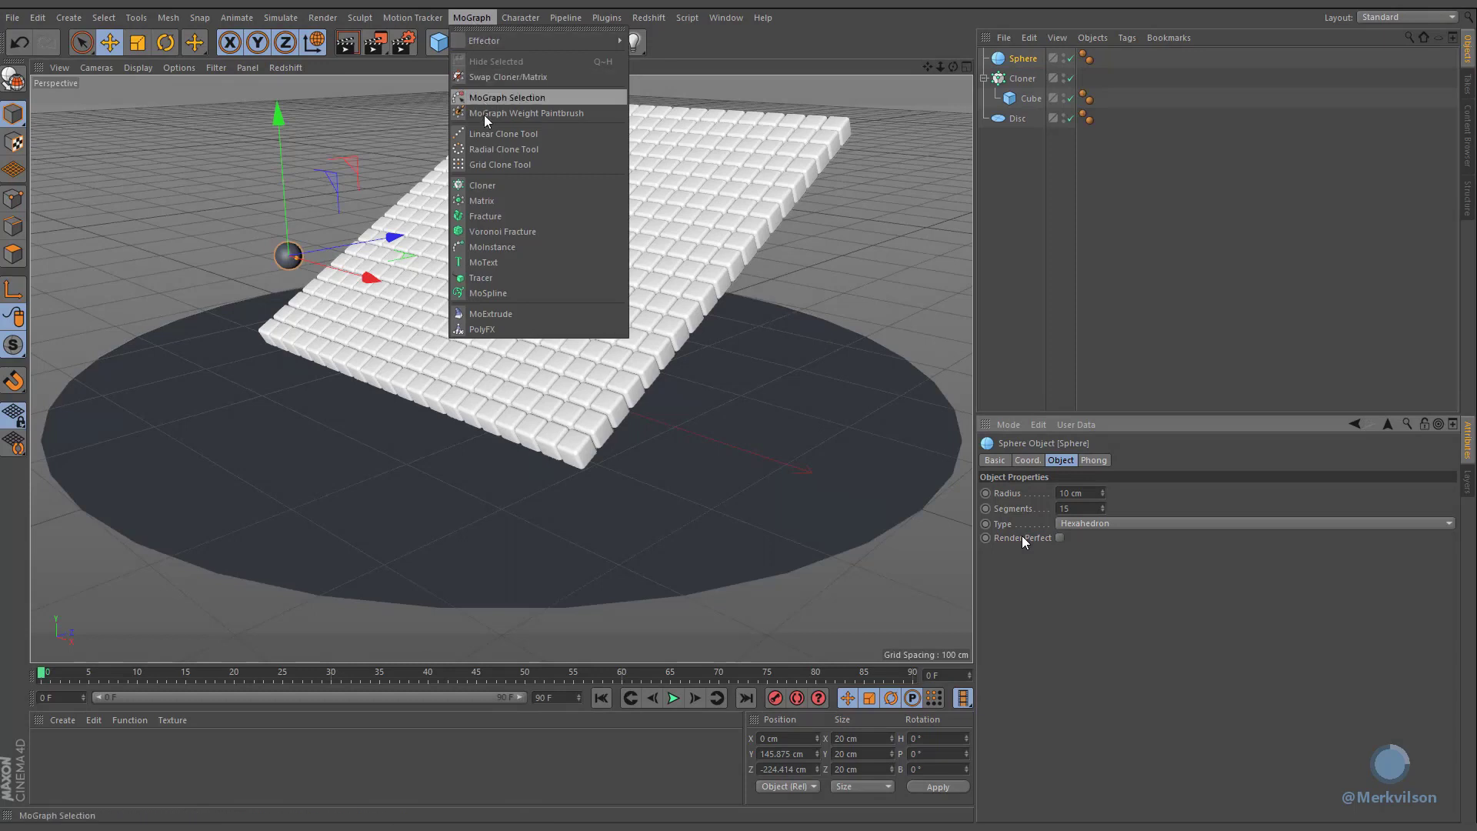
left_click(478, 186)
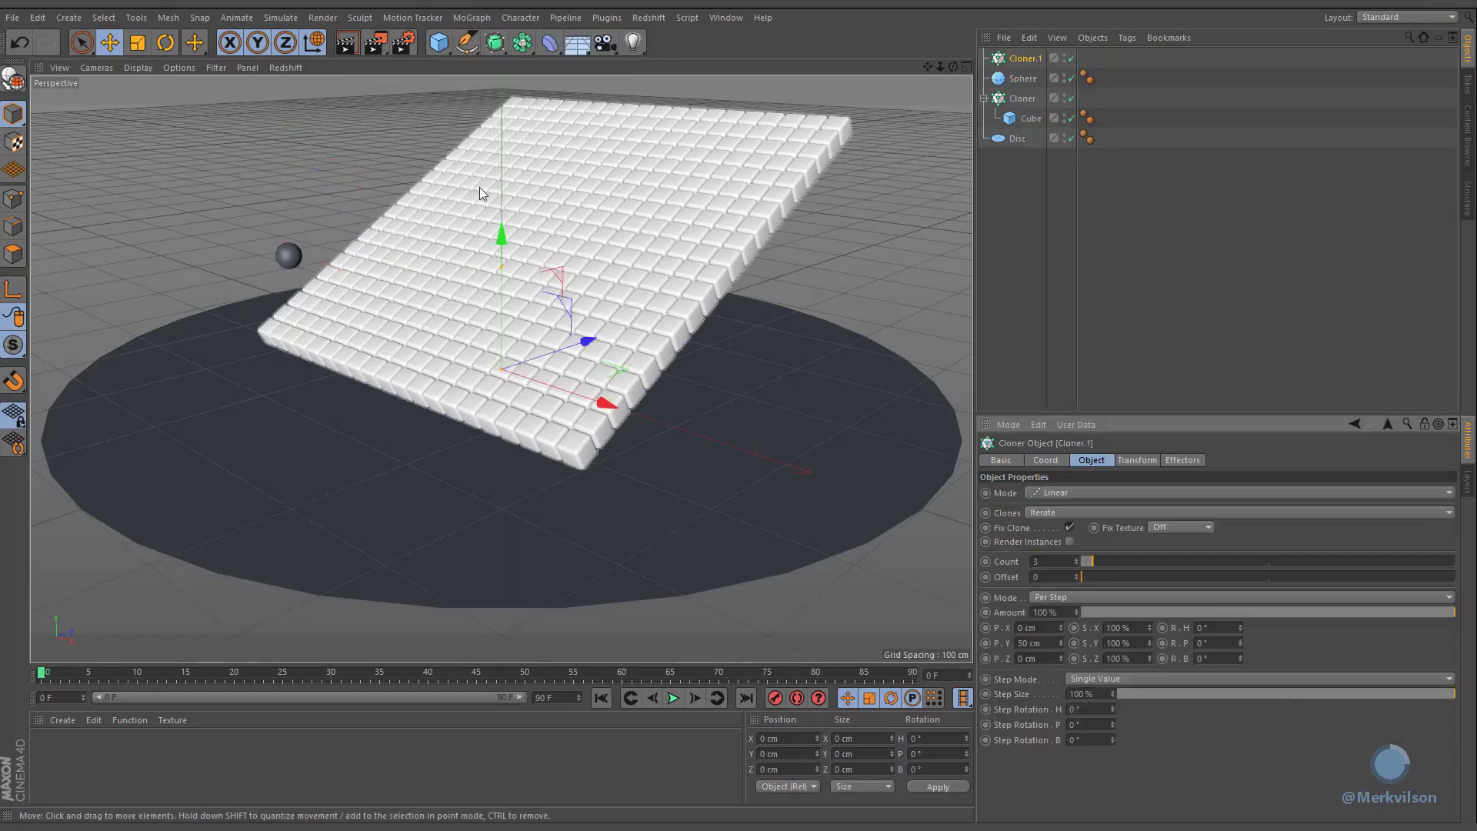
left_click_drag(1009, 81, 1016, 60)
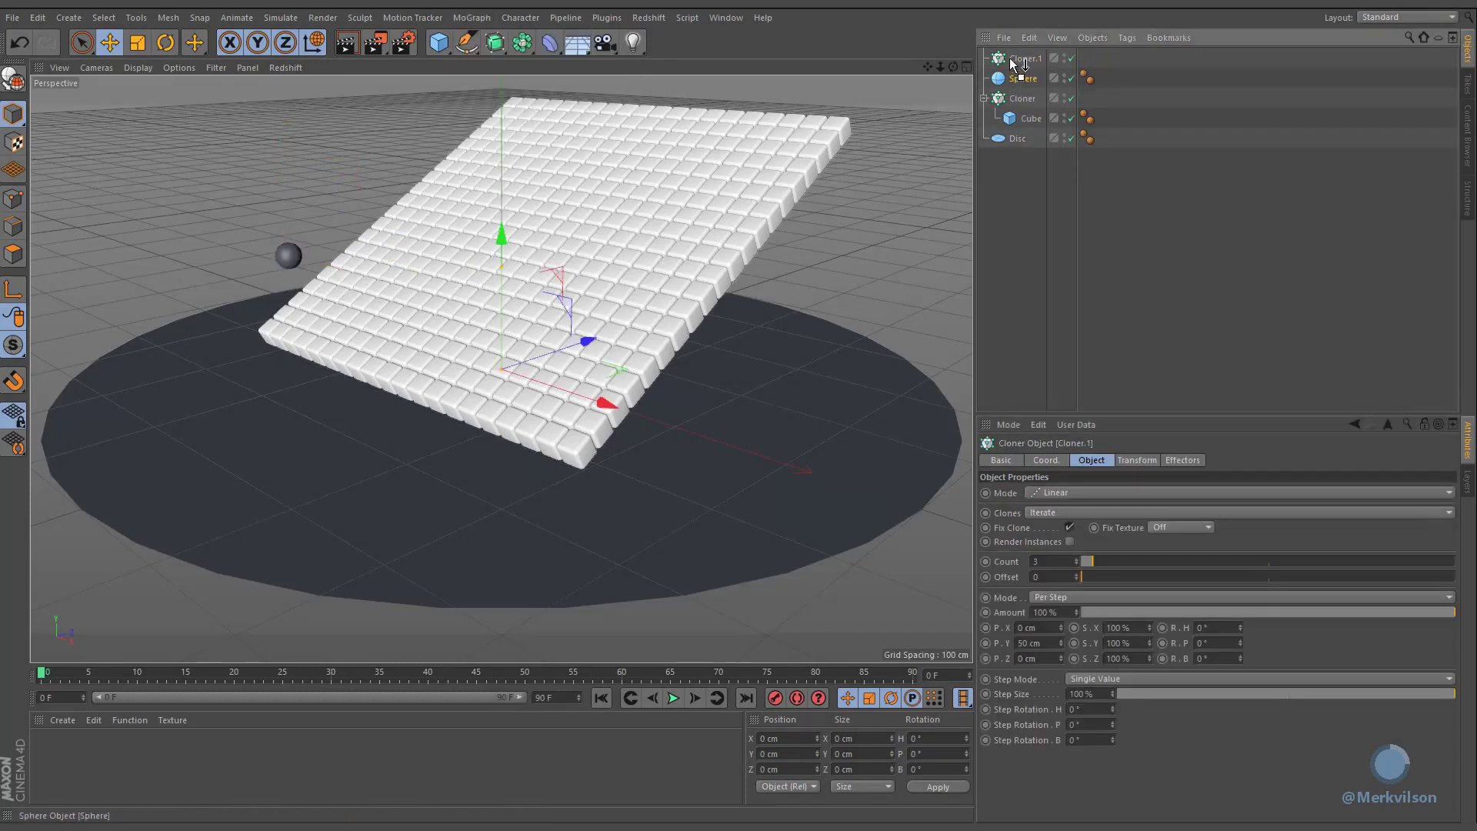
left_click(1025, 59)
left_click_drag(884, 208, 685, 119)
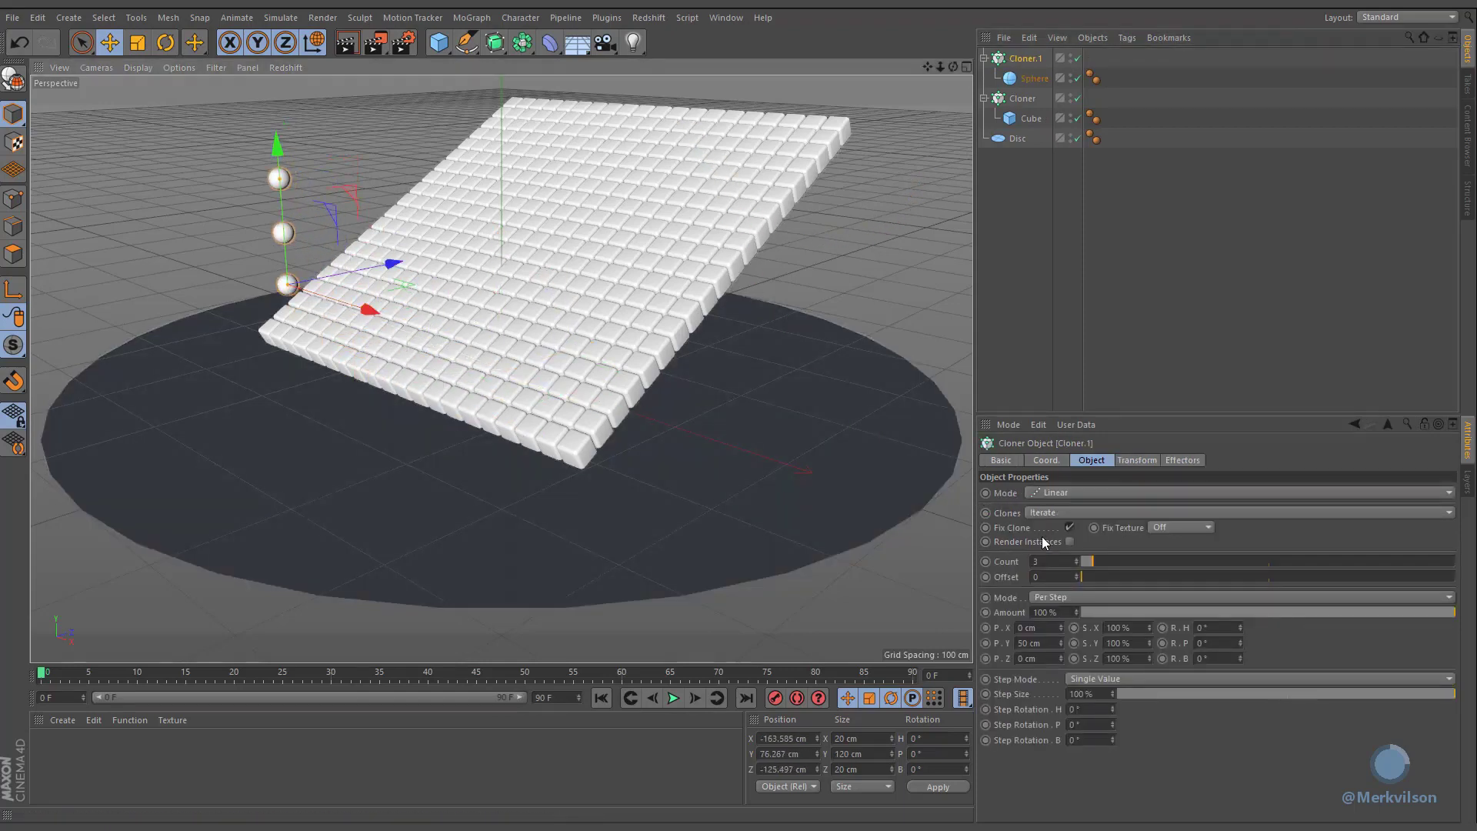
Step: Set the sphere cloner's count to 10 with a 0 cm Y step and a 40 cm X step
left_click(1055, 561)
double_click(1049, 643)
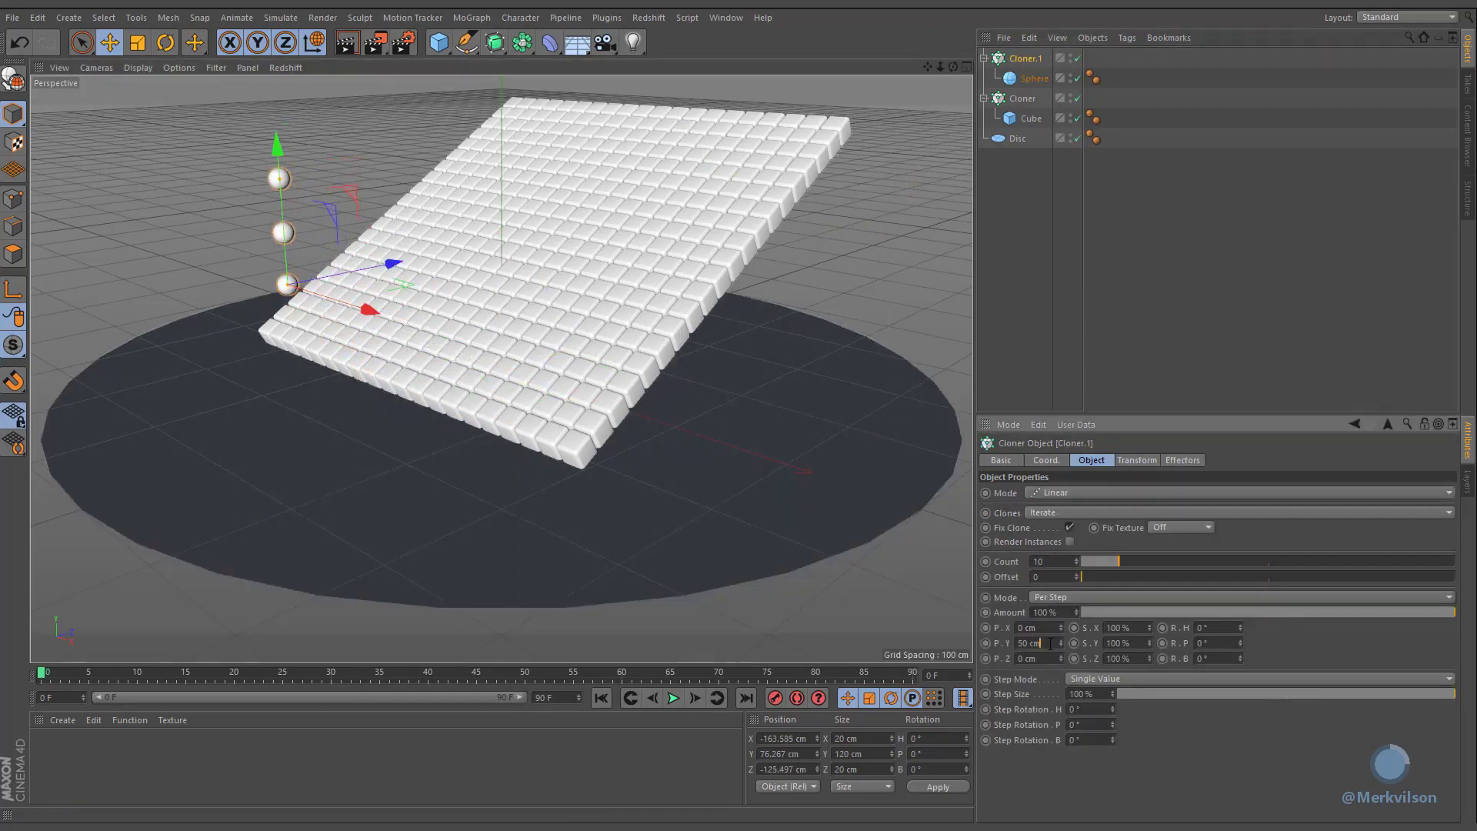
type("0")
left_click(1049, 629)
type("4")
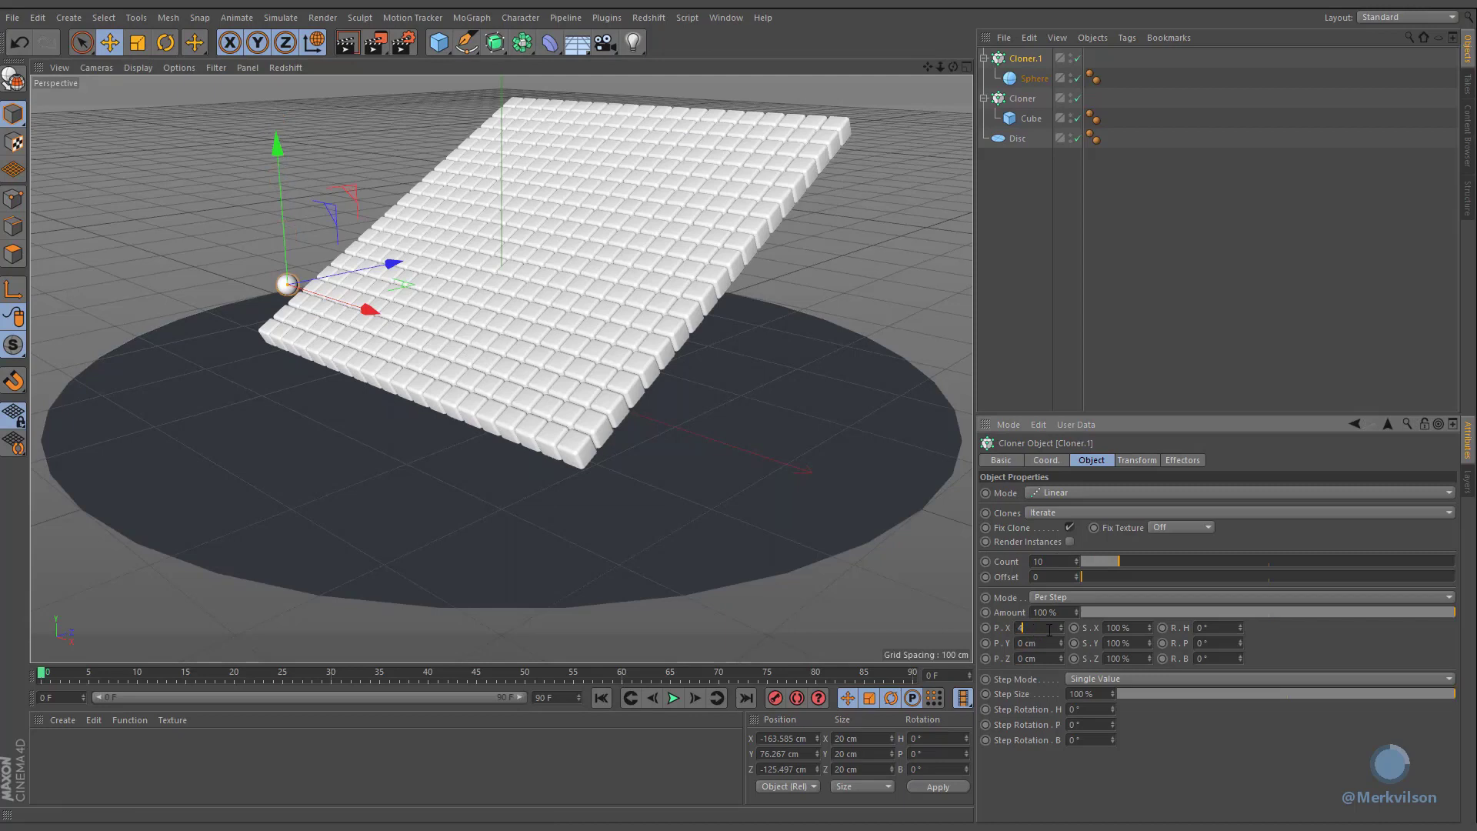
left_click(1048, 642)
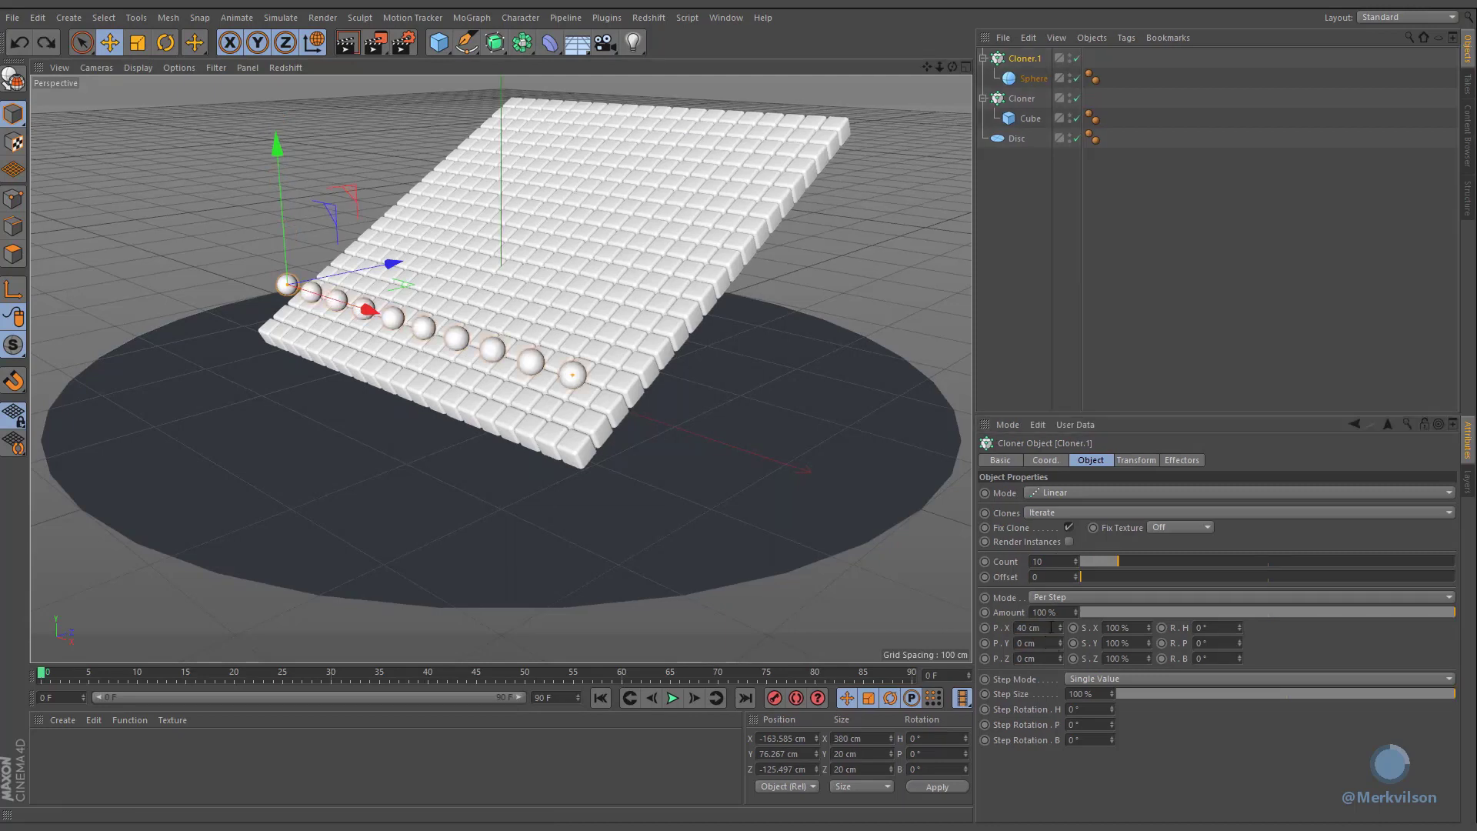
Step: Position the sphere cloner at X -180 cm, Z 150 cm and Y 350 cm
left_click(1044, 461)
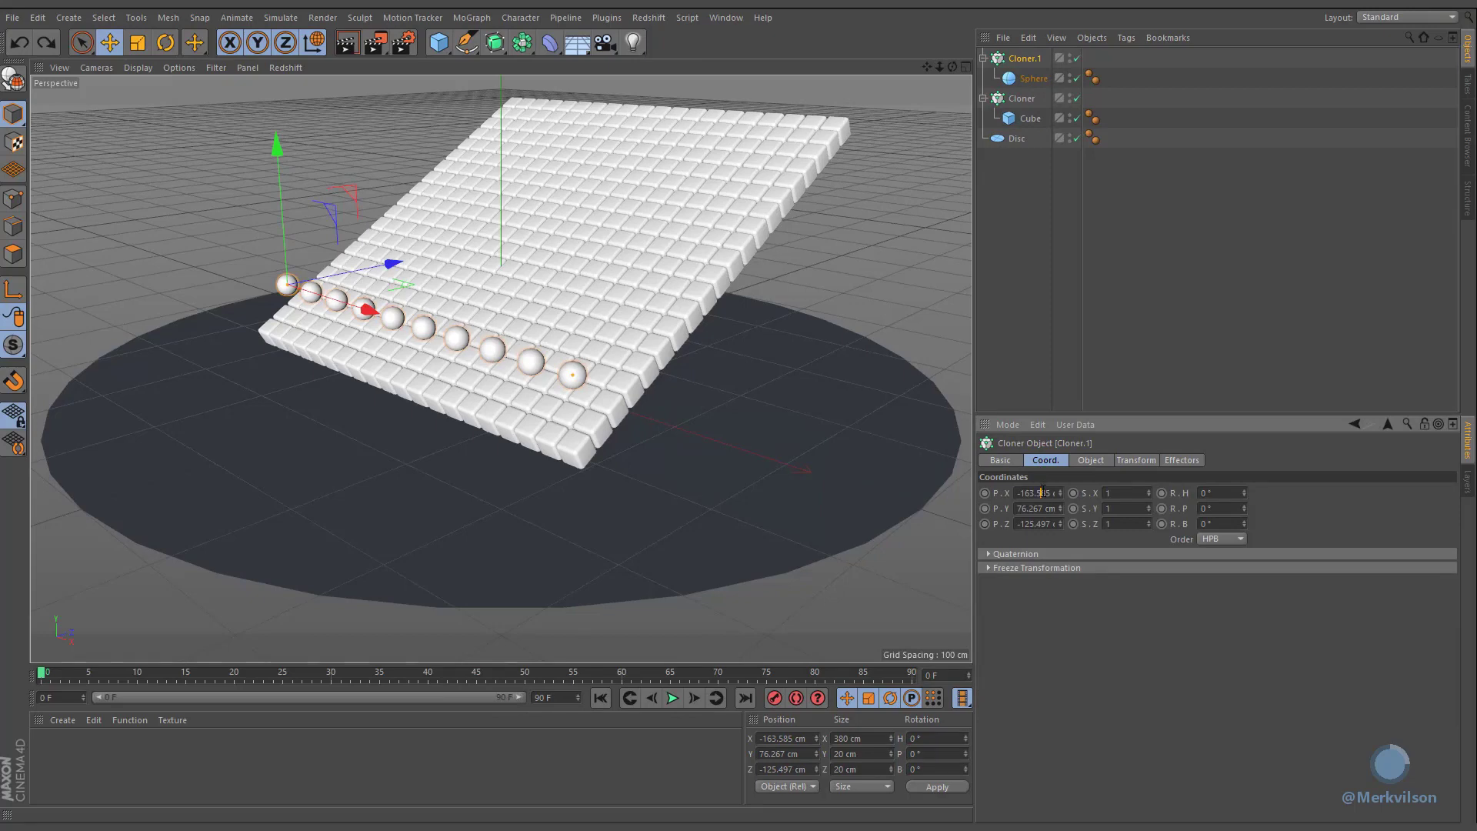
left_click(1043, 492)
type("-180")
left_click(1038, 524)
type("150")
left_click(1040, 508)
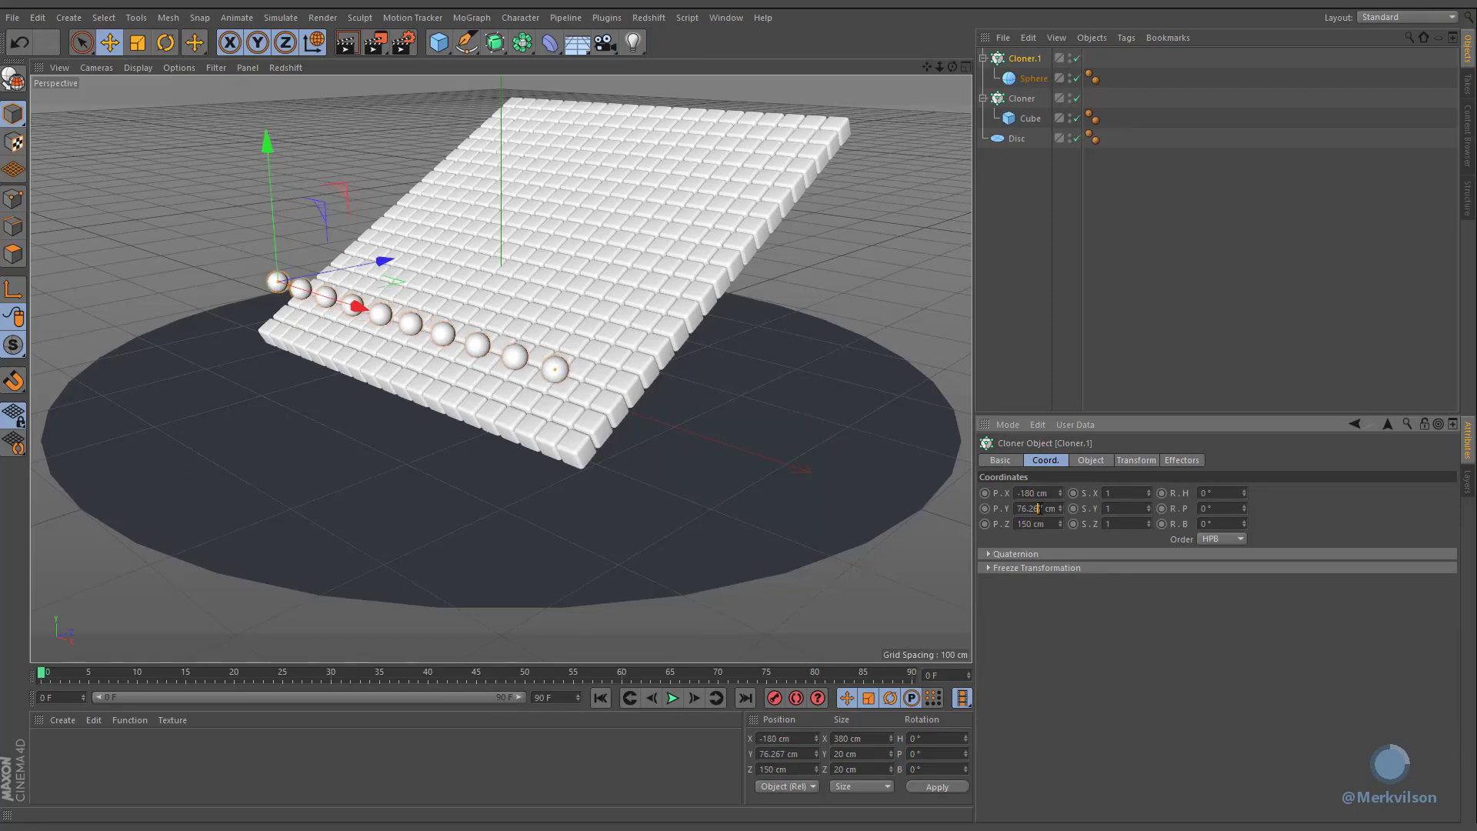
type("350")
key("Return")
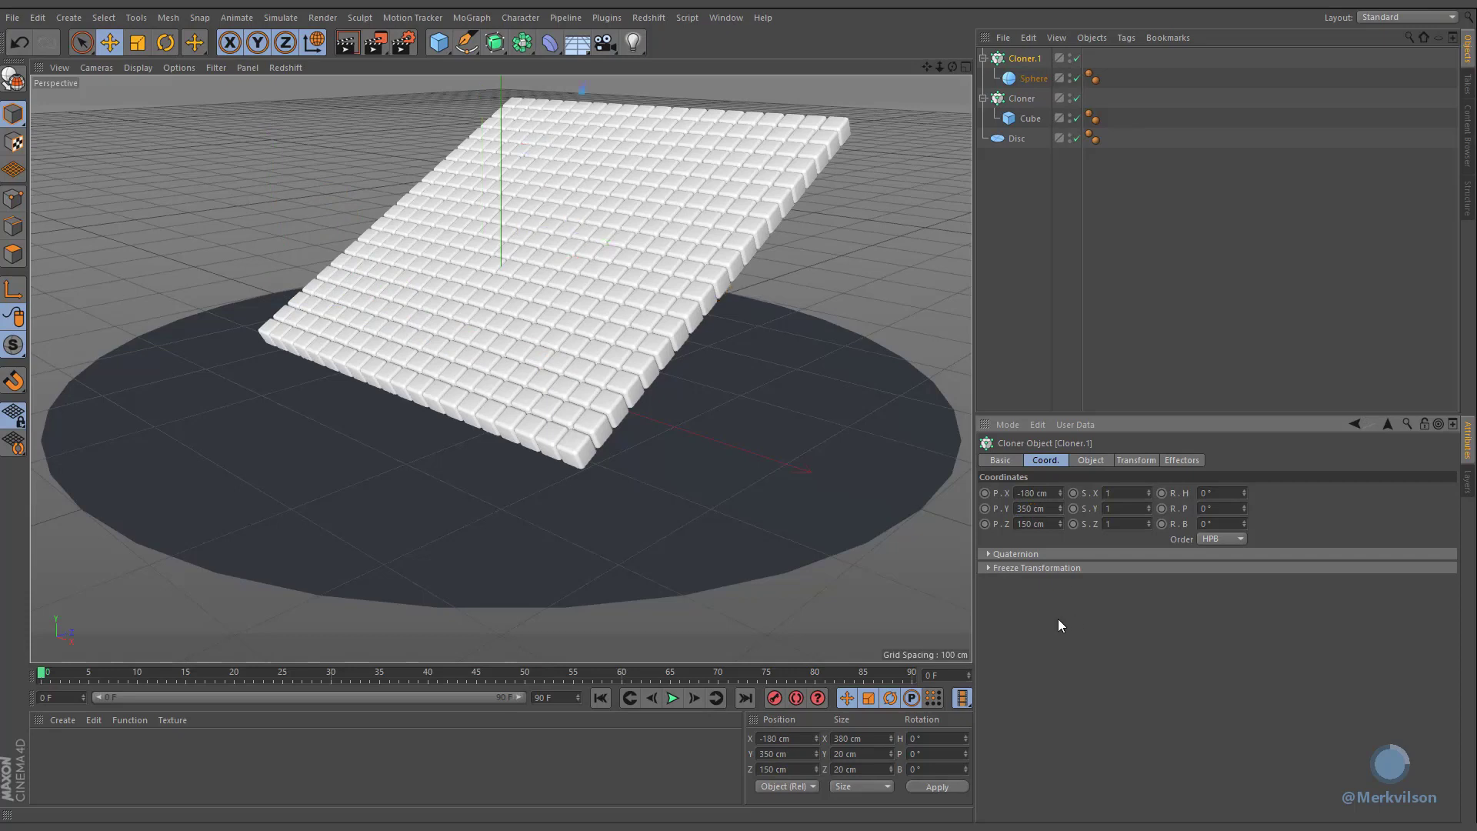
Step: Add a Random effector
left_click(474, 19)
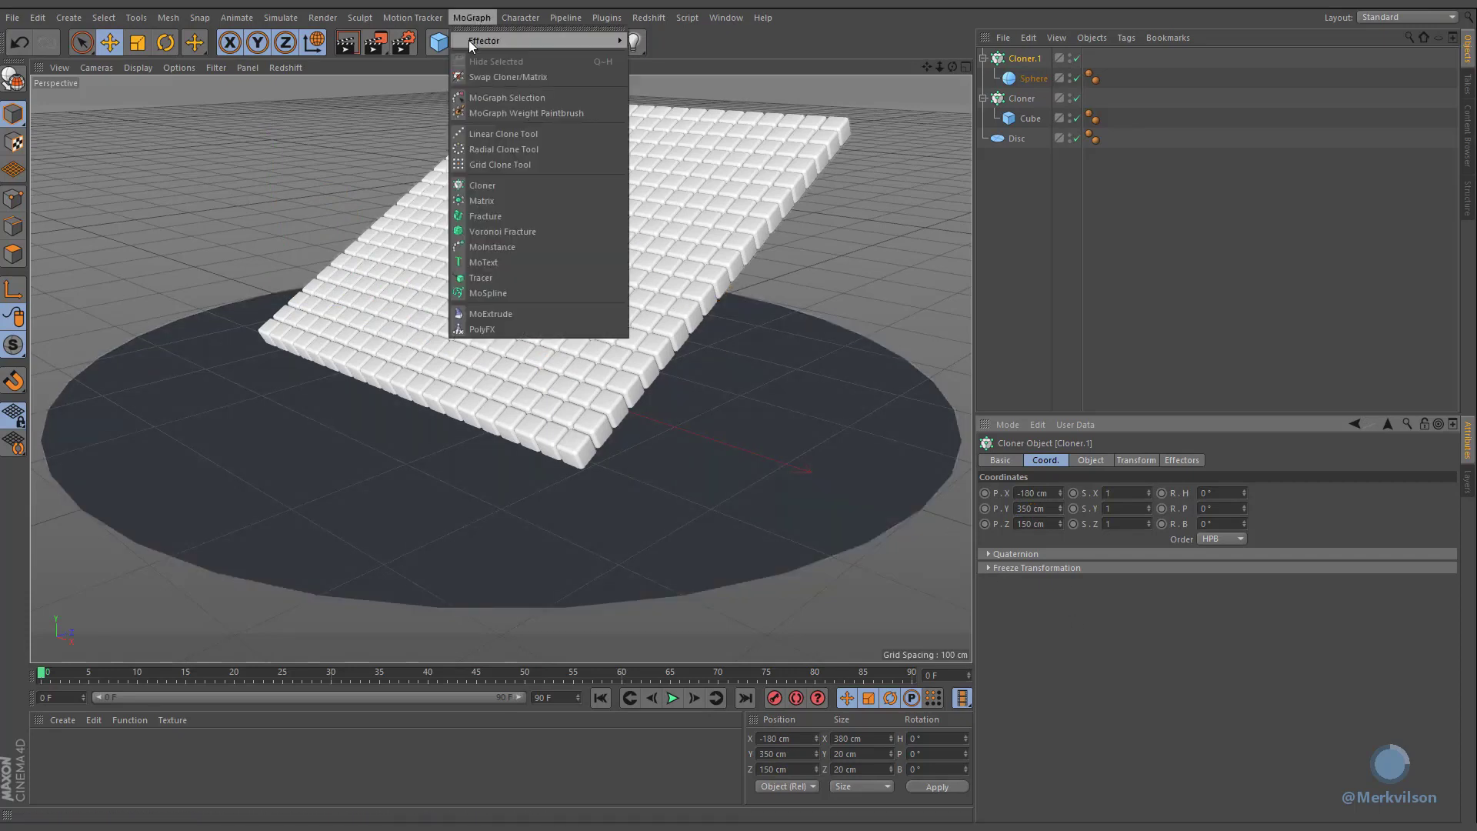
mouse_move(469, 40)
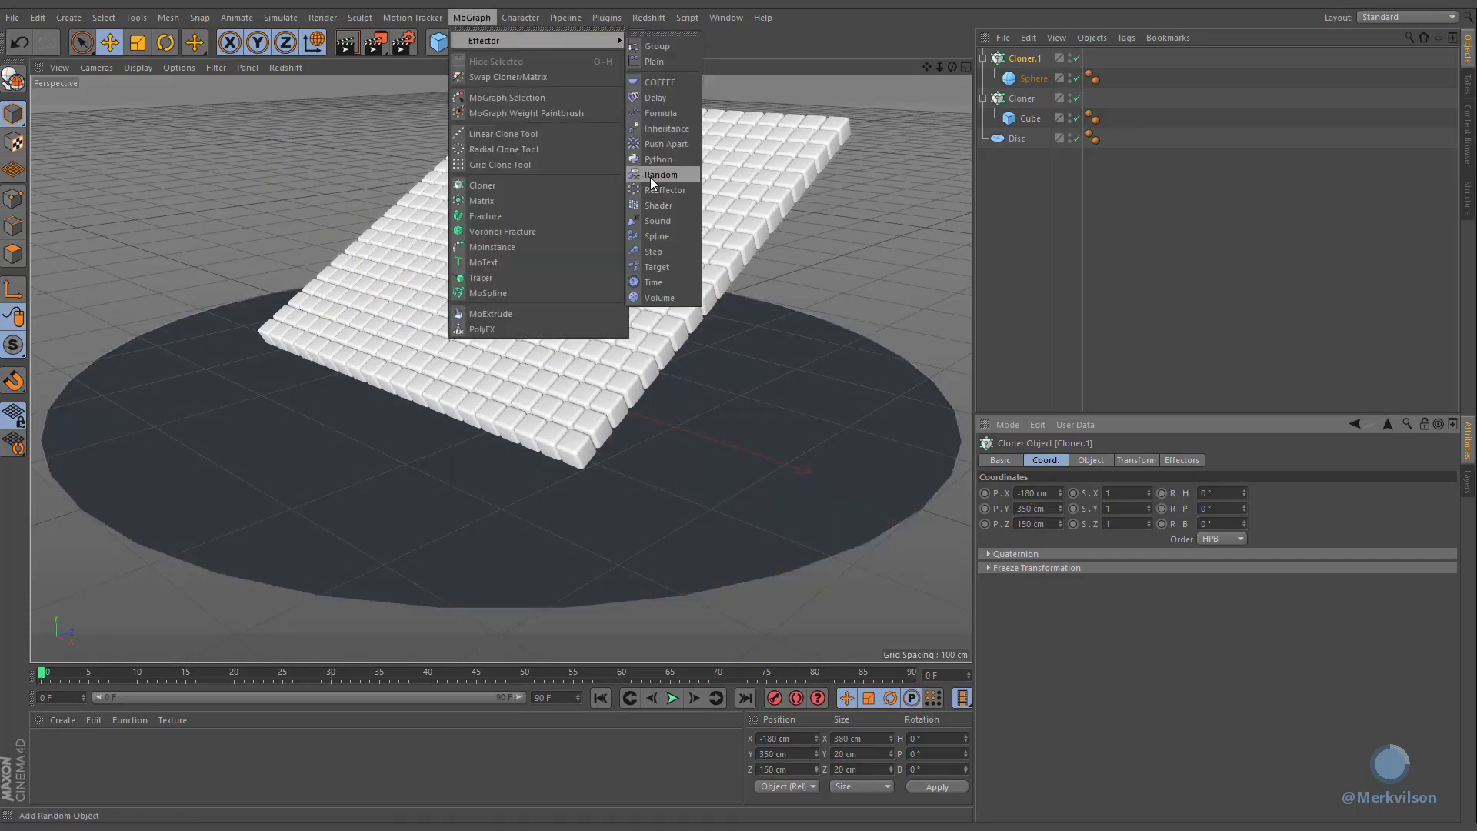
left_click(683, 176)
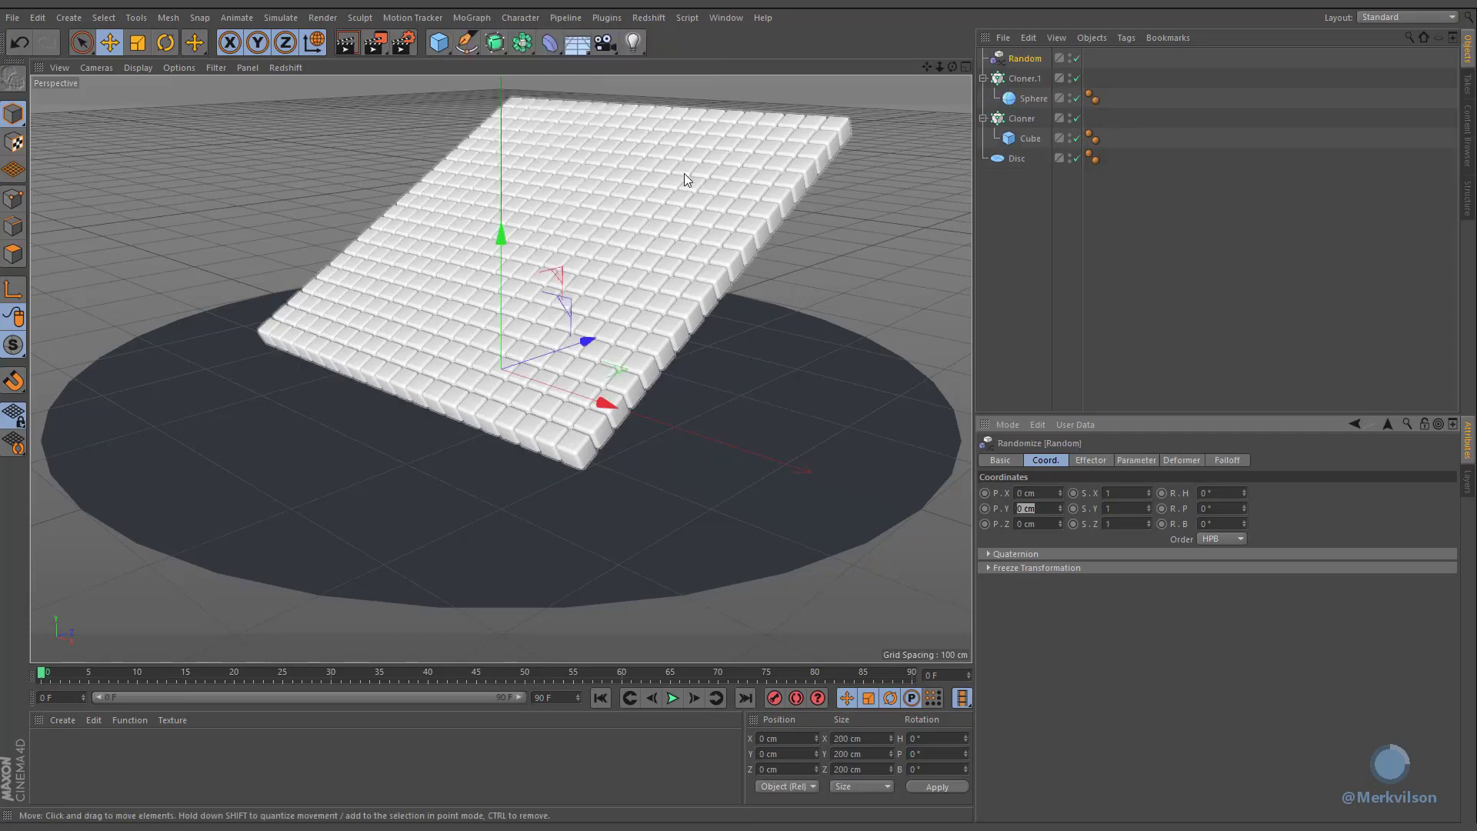
Step: Group the grid cloner, cube and disc into a null named Colliders
left_click_drag(1043, 219, 1004, 117)
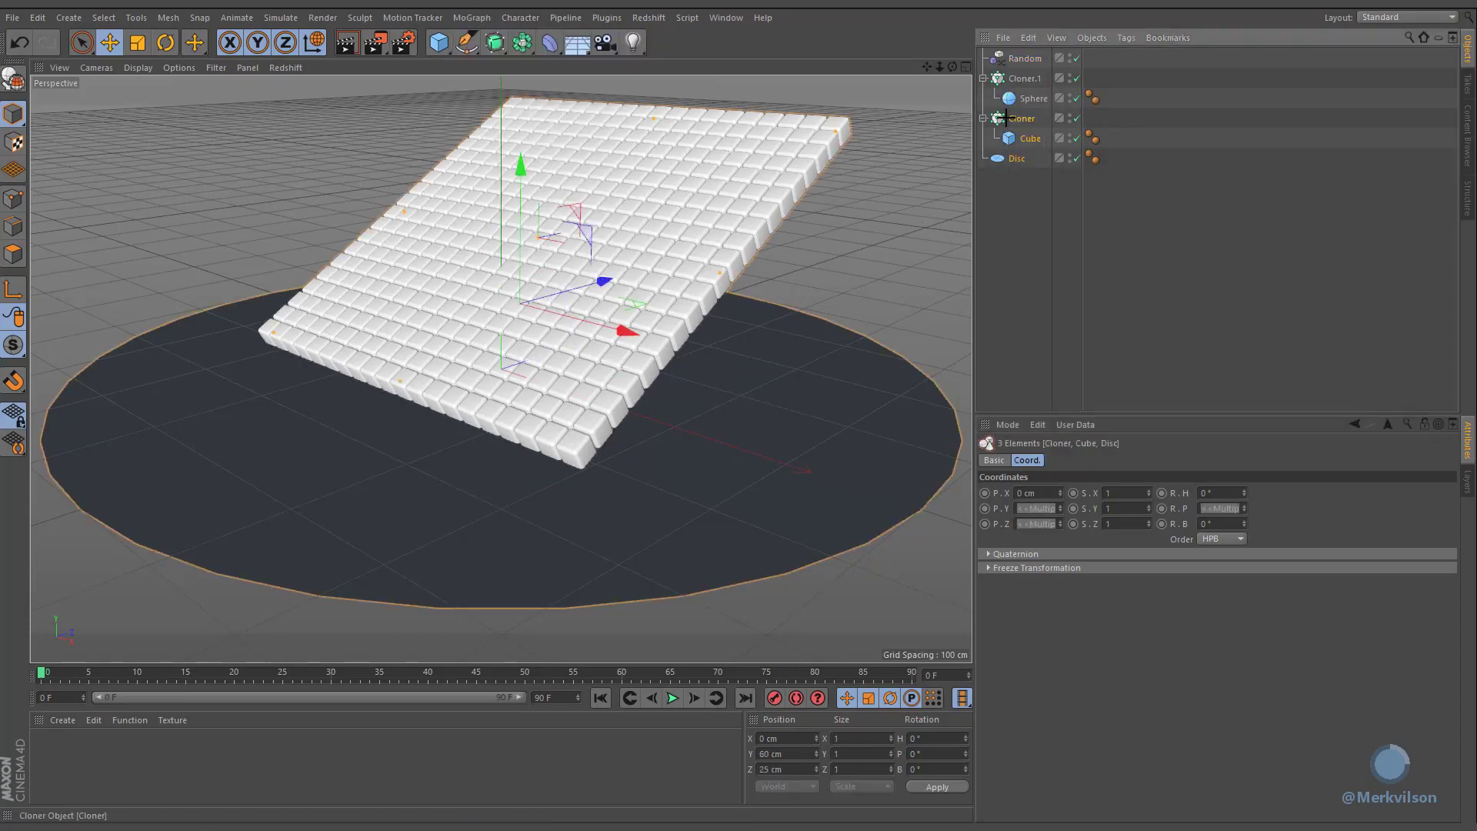
right_click(1007, 121)
left_click(1072, 566)
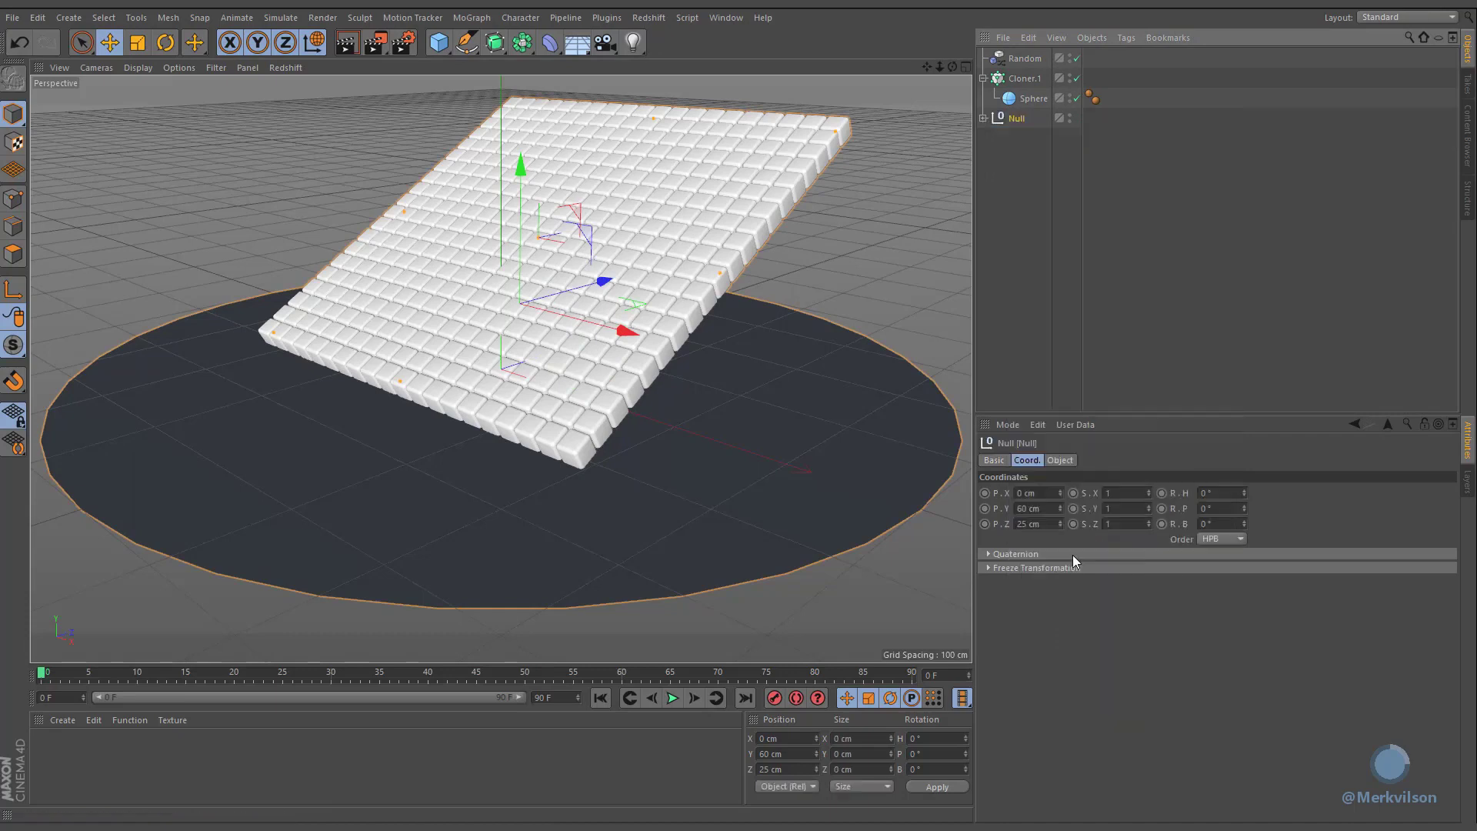
left_click(982, 117)
double_click(1019, 118)
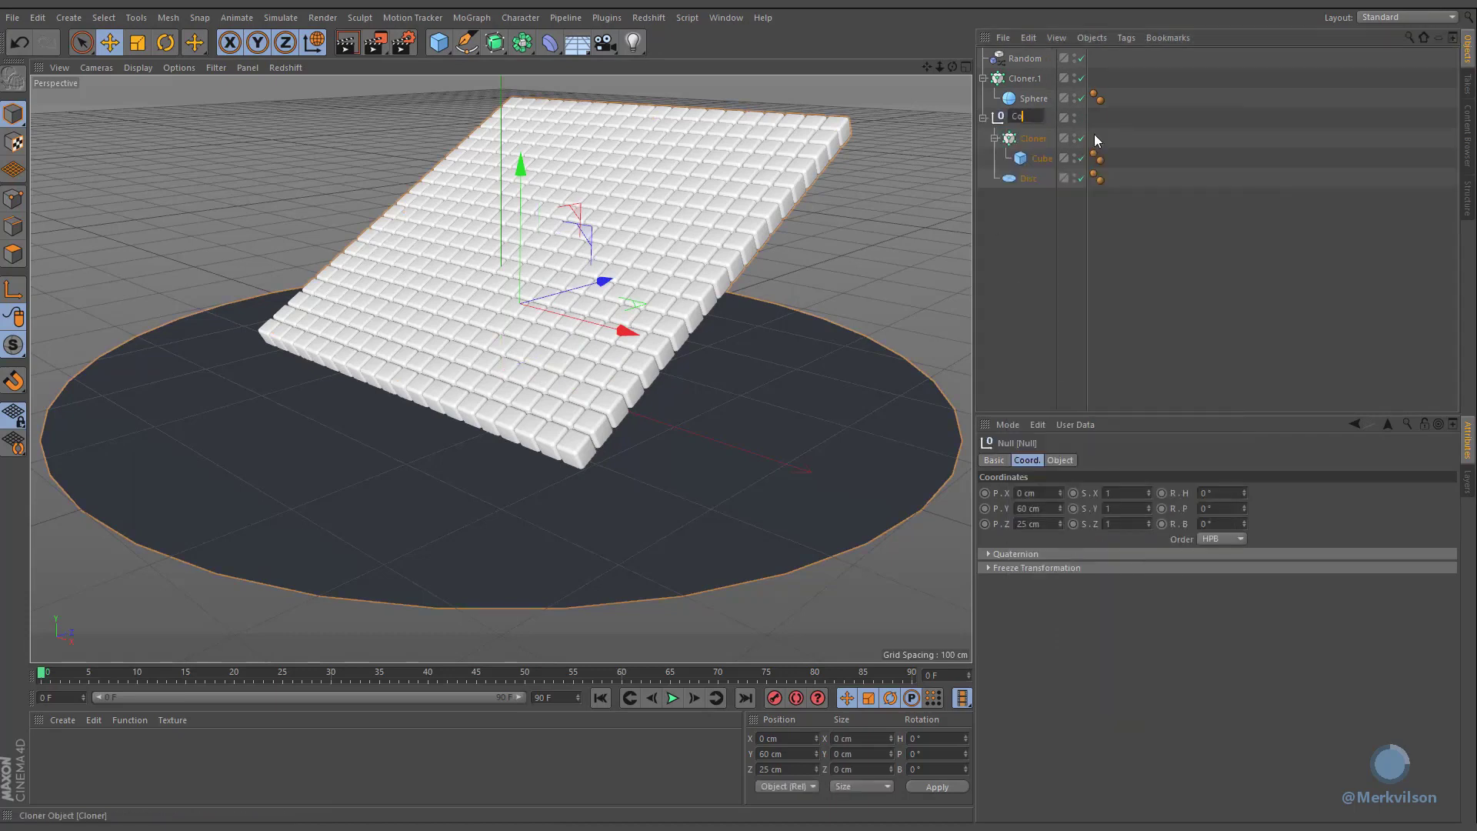
type("Colliders")
key("Return")
Step: Group the sphere cloner, sphere and Random effector into a null named Spheres
left_click_drag(1124, 99, 1003, 63)
right_click(1004, 63)
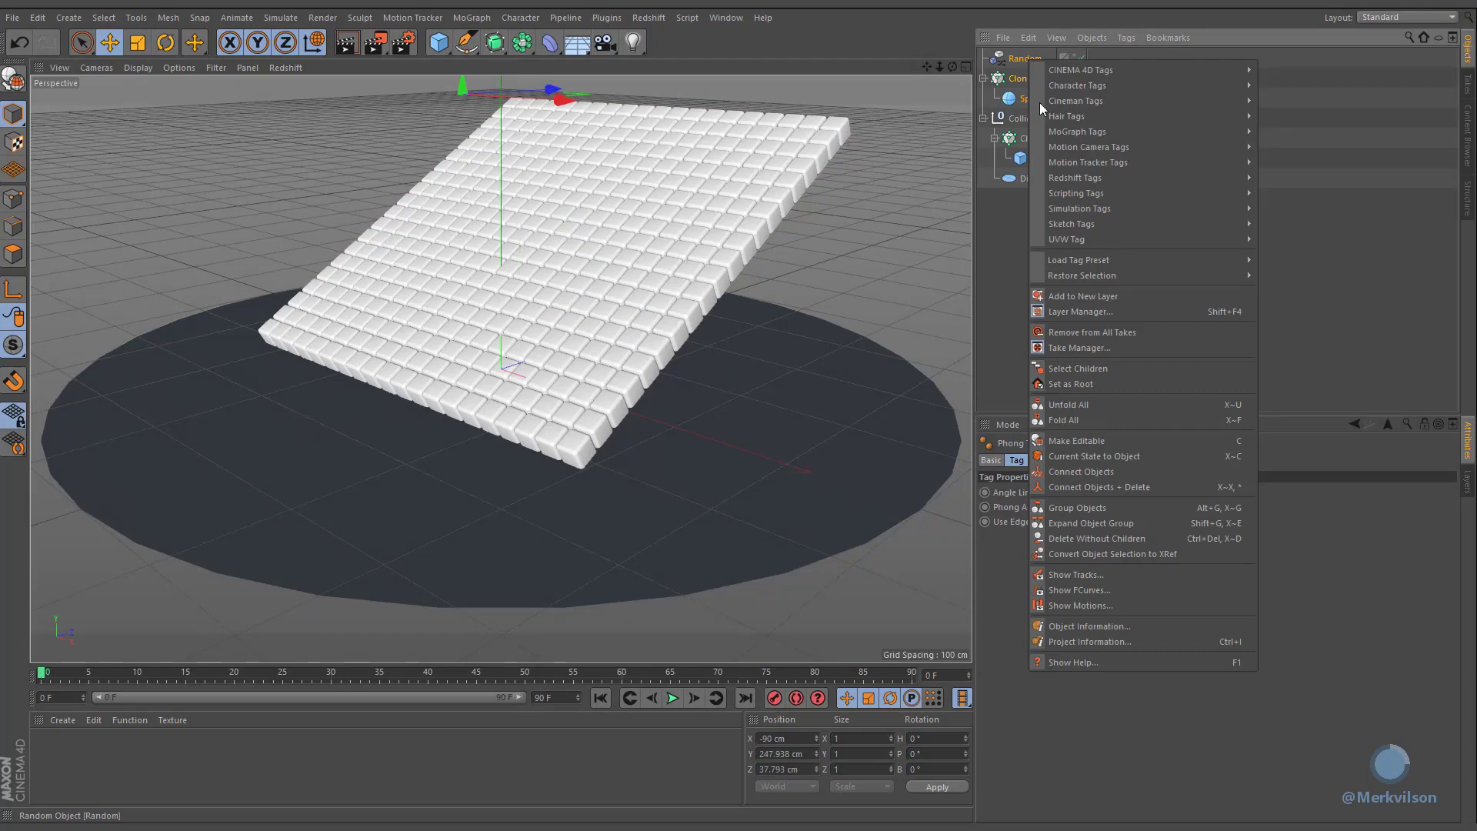
left_click(1096, 507)
left_click(982, 57)
double_click(1017, 57)
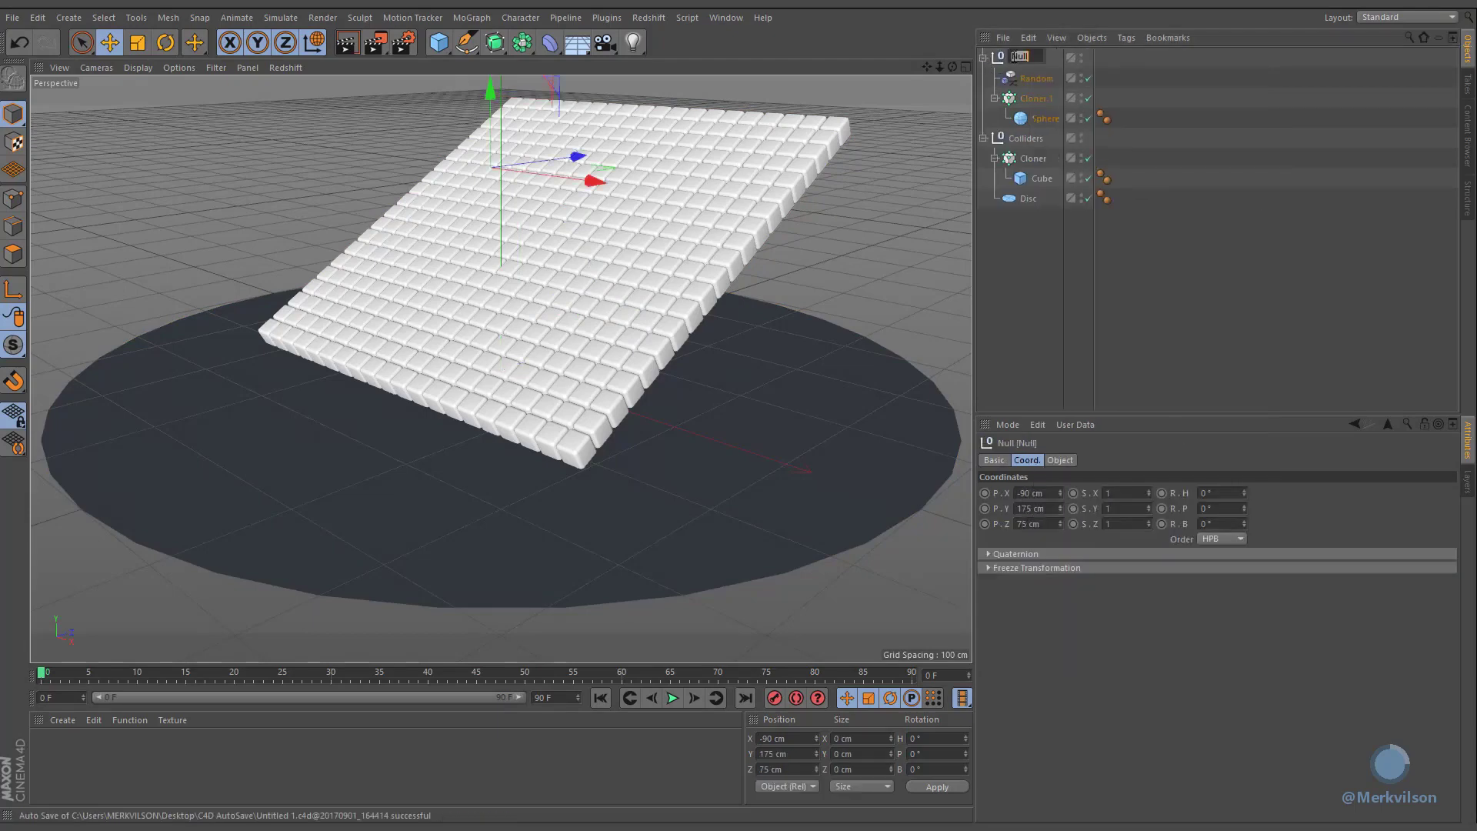
type("Spheres")
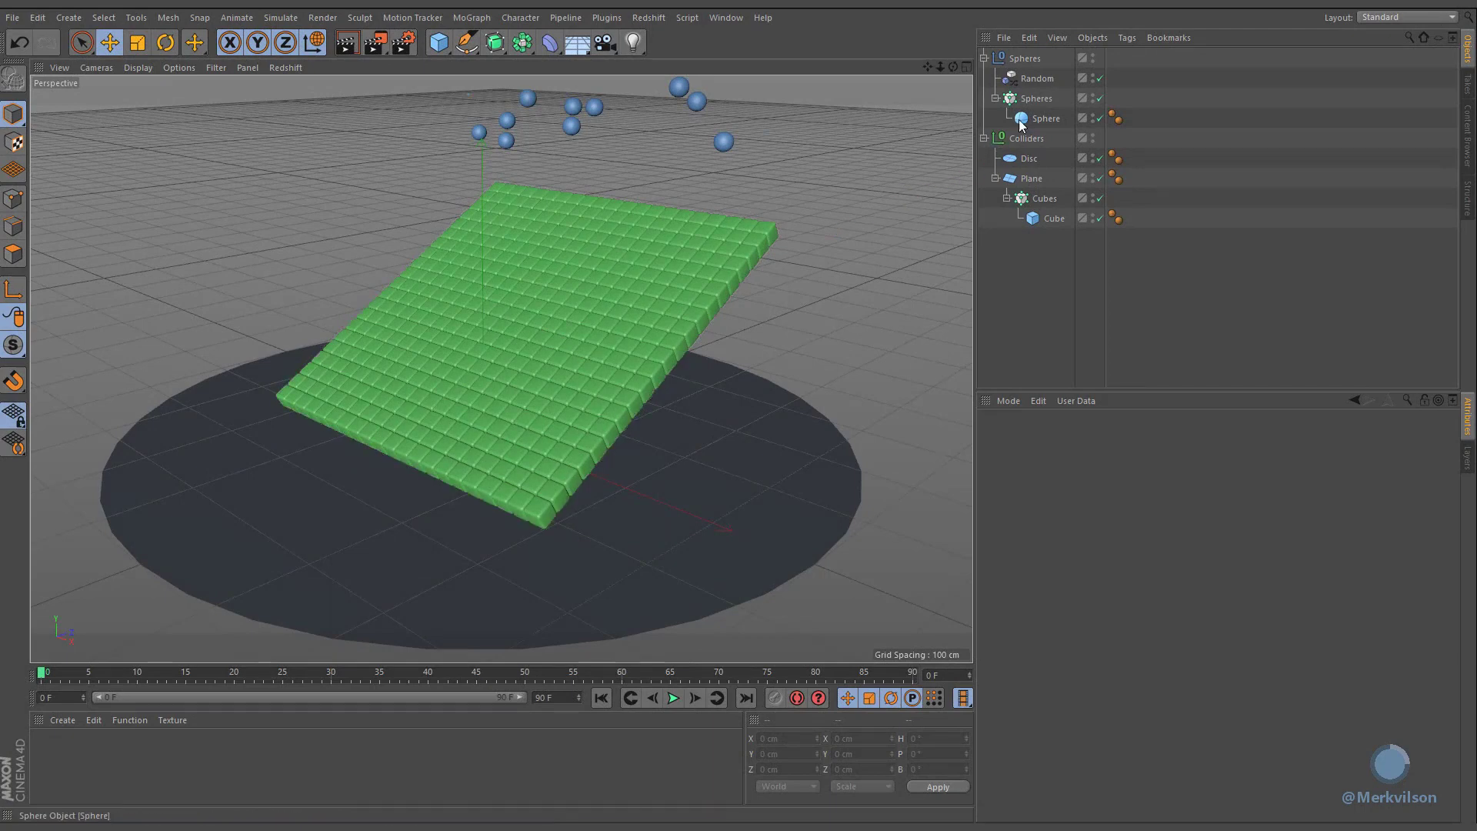
Step: Add a Soft Body dynamics tag to the sphere cloner and set its friction to 50%
left_click(1046, 97)
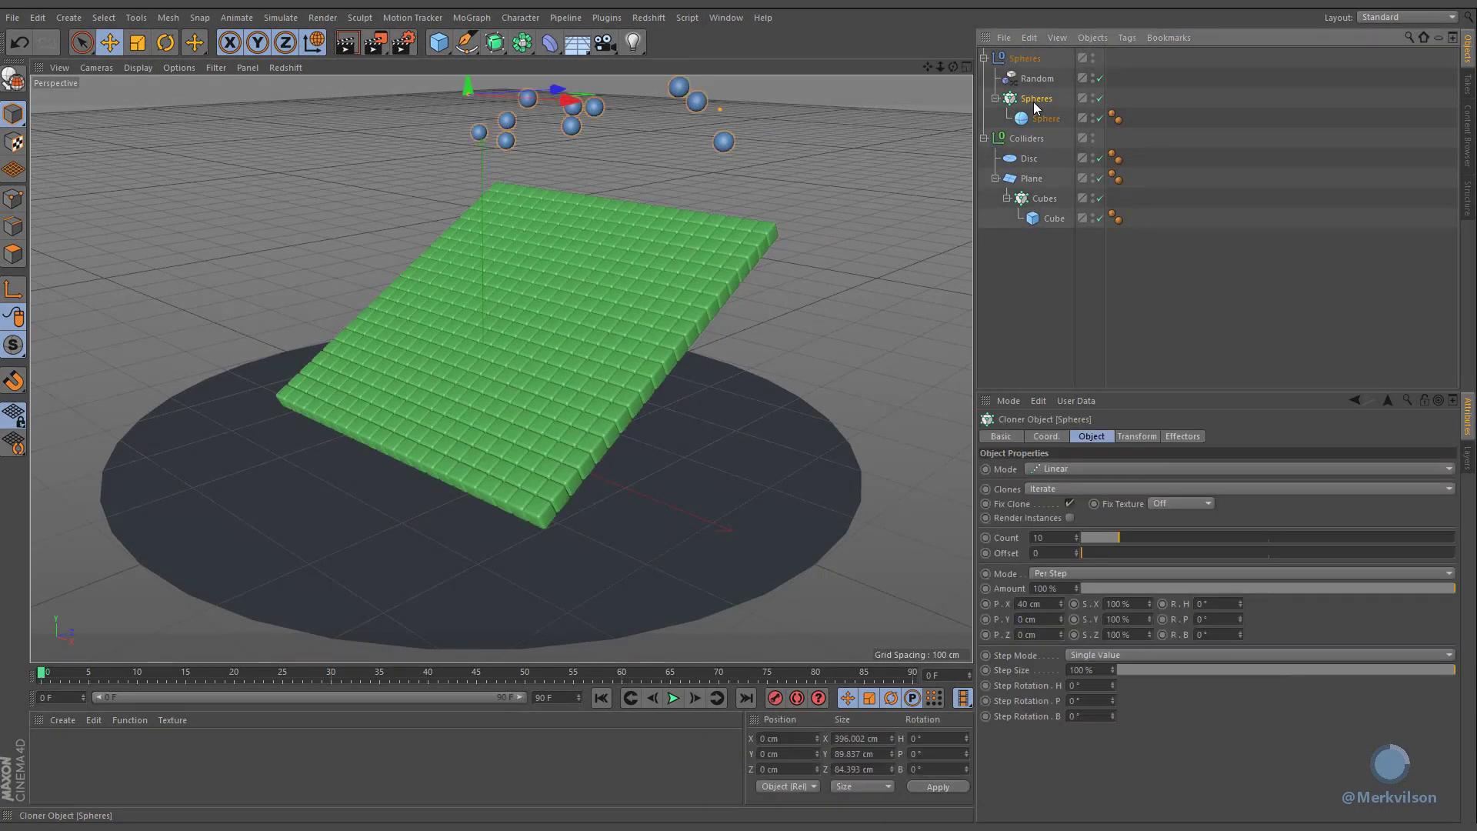
left_click(1128, 37)
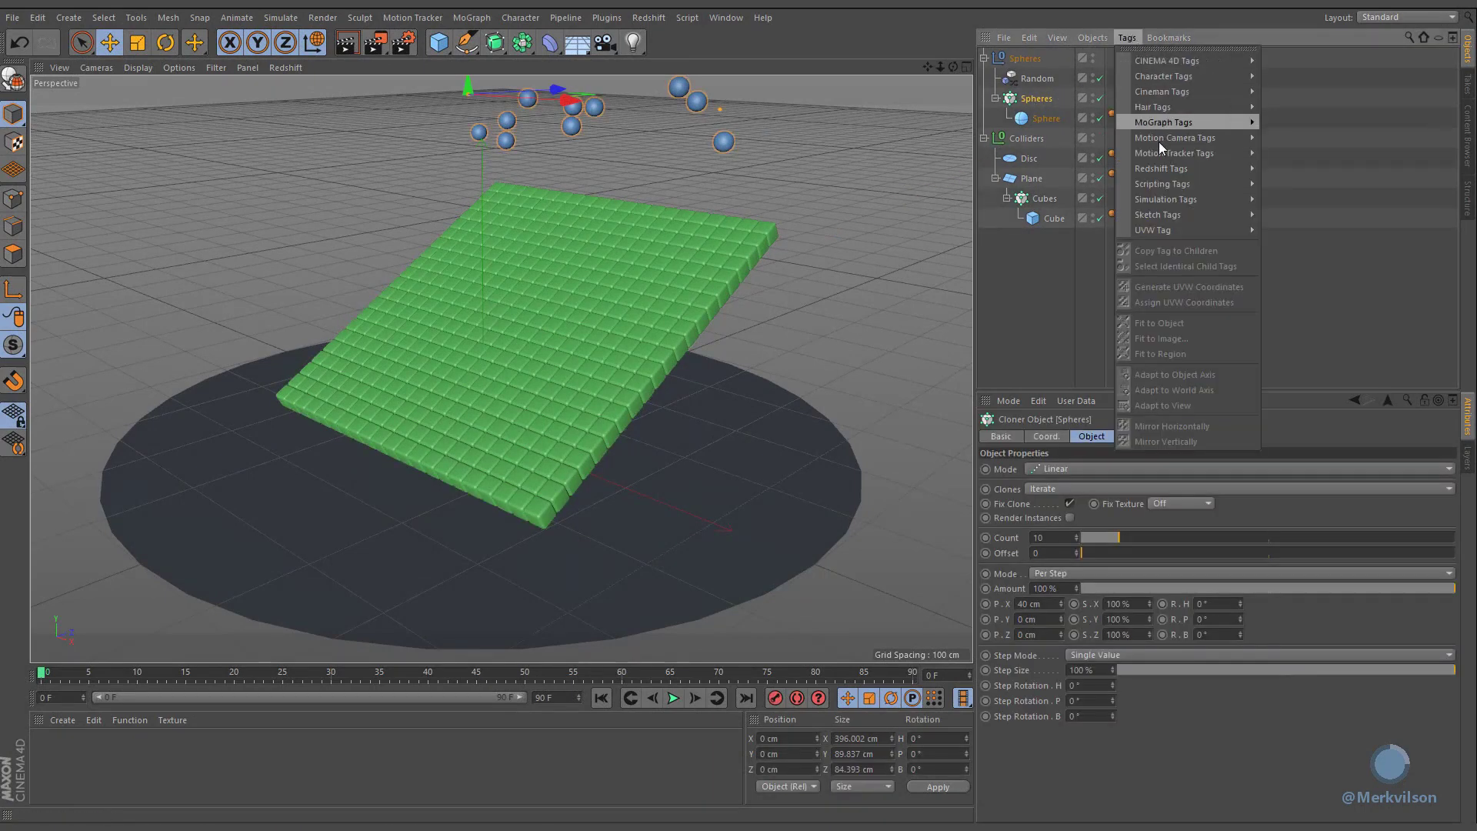
mouse_move(1161, 197)
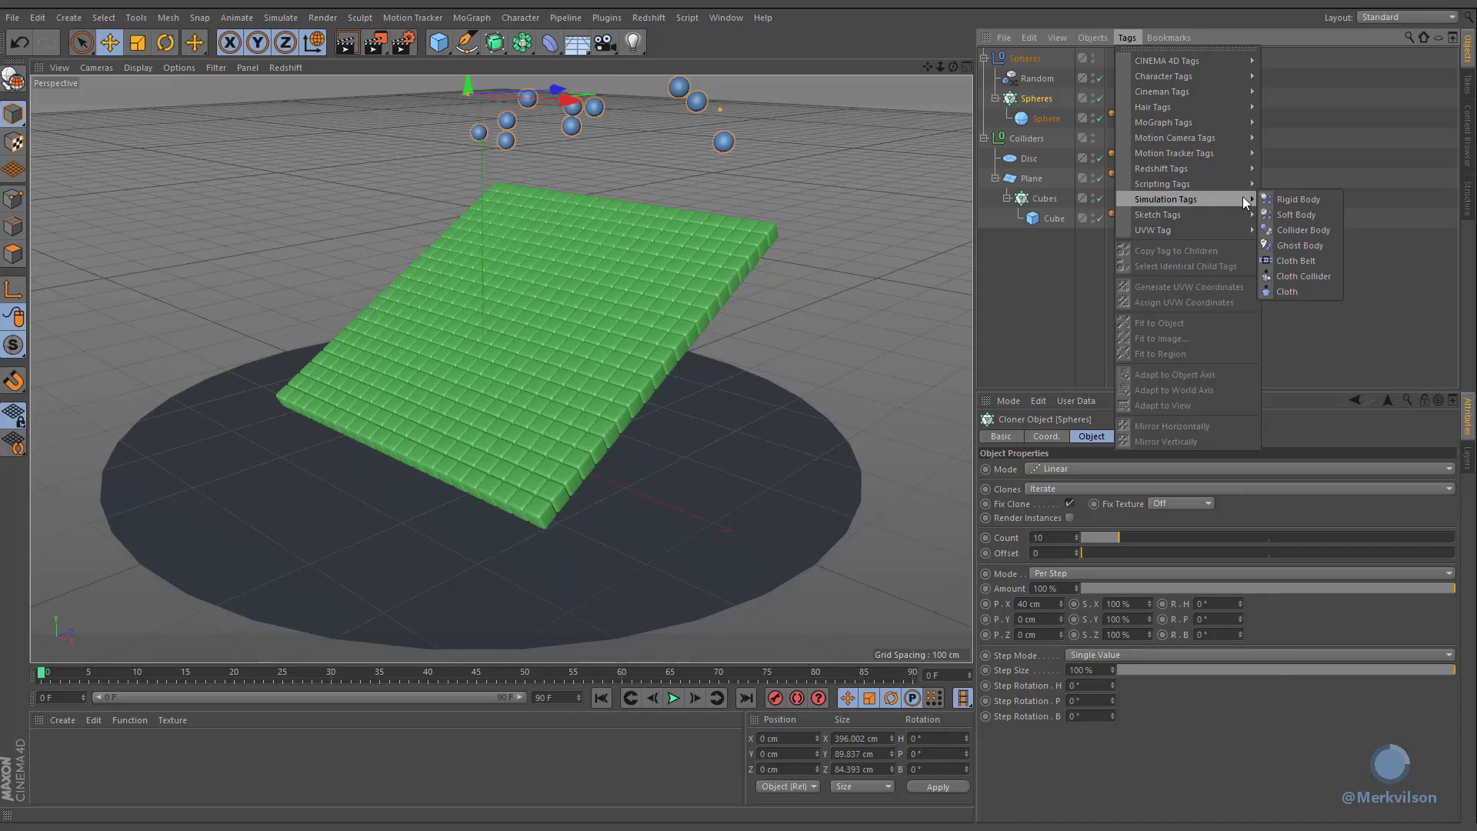
left_click(1330, 214)
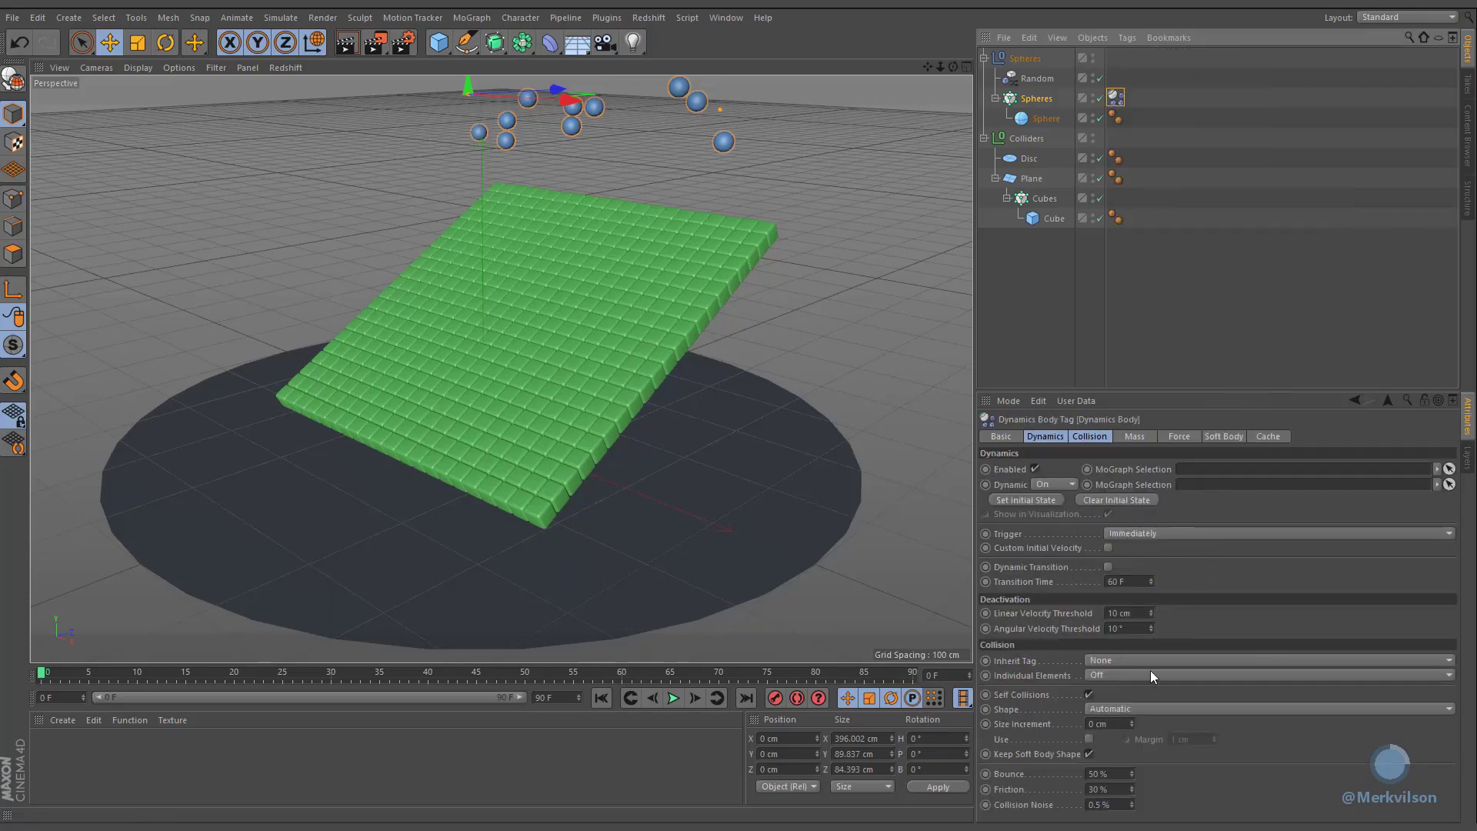
double_click(1119, 789)
type("5")
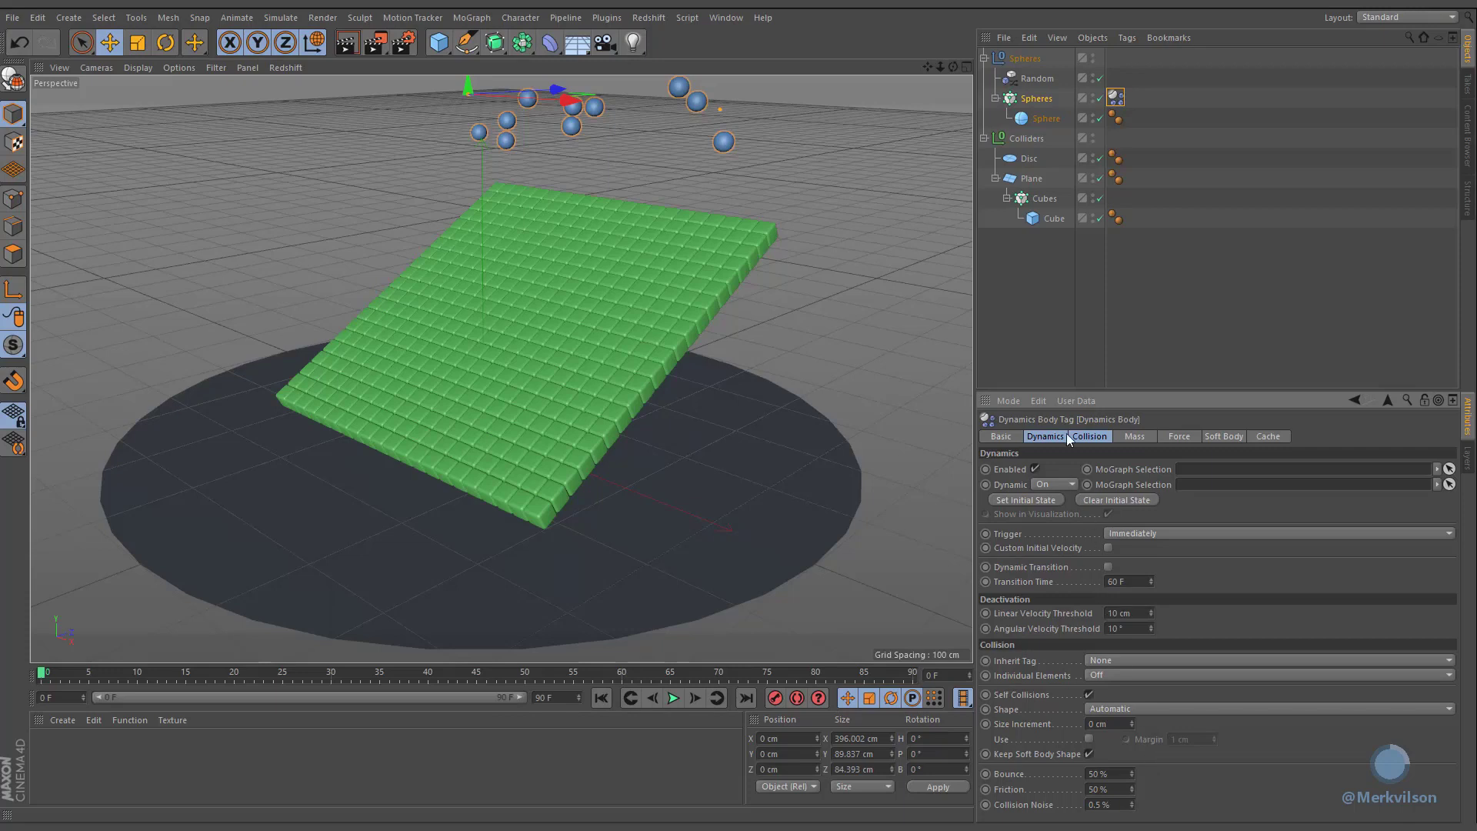
Step: Add a Collider Body tag to the Colliders null
left_click(1043, 144)
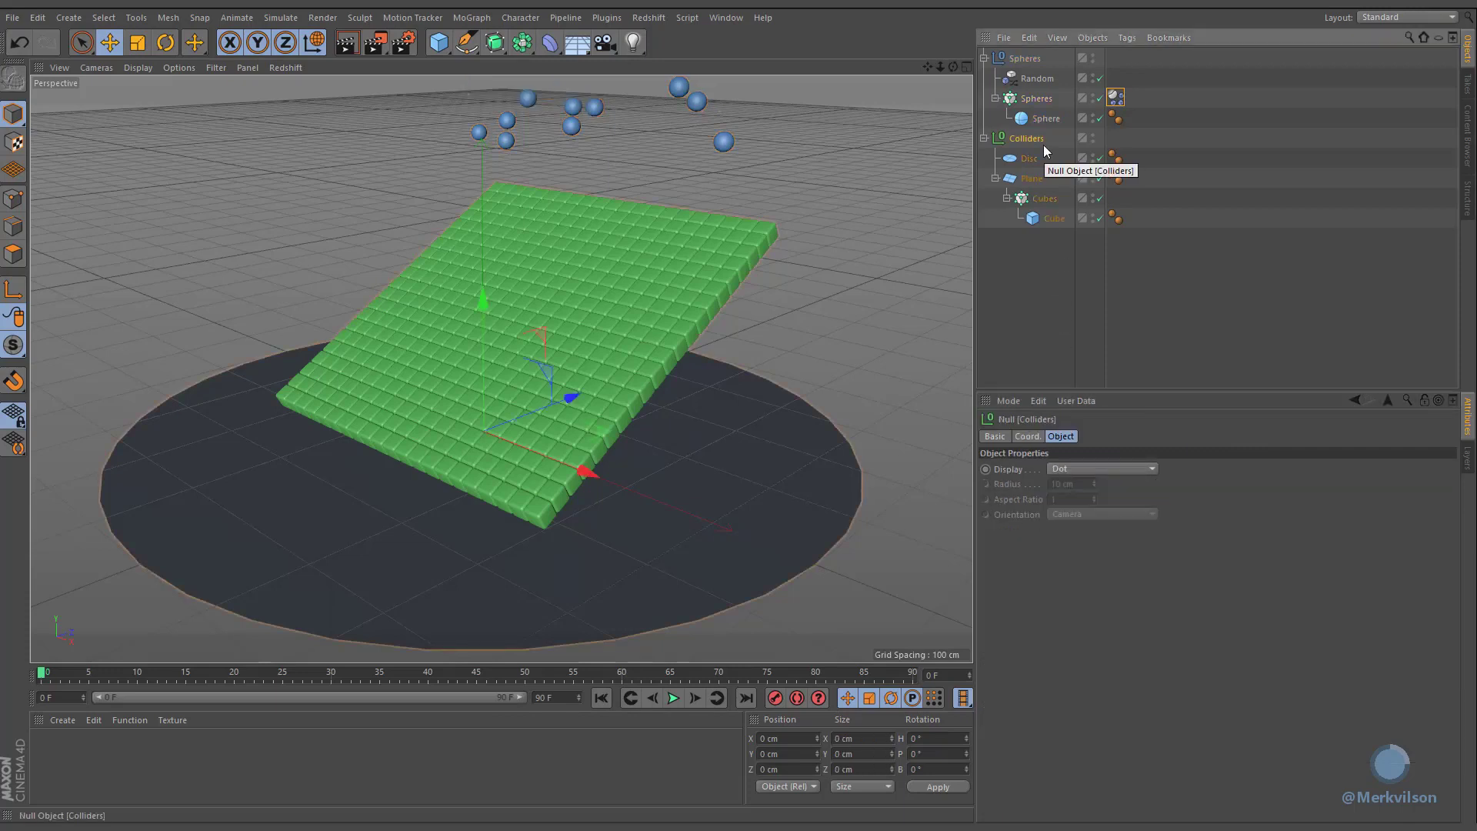
left_click(1132, 39)
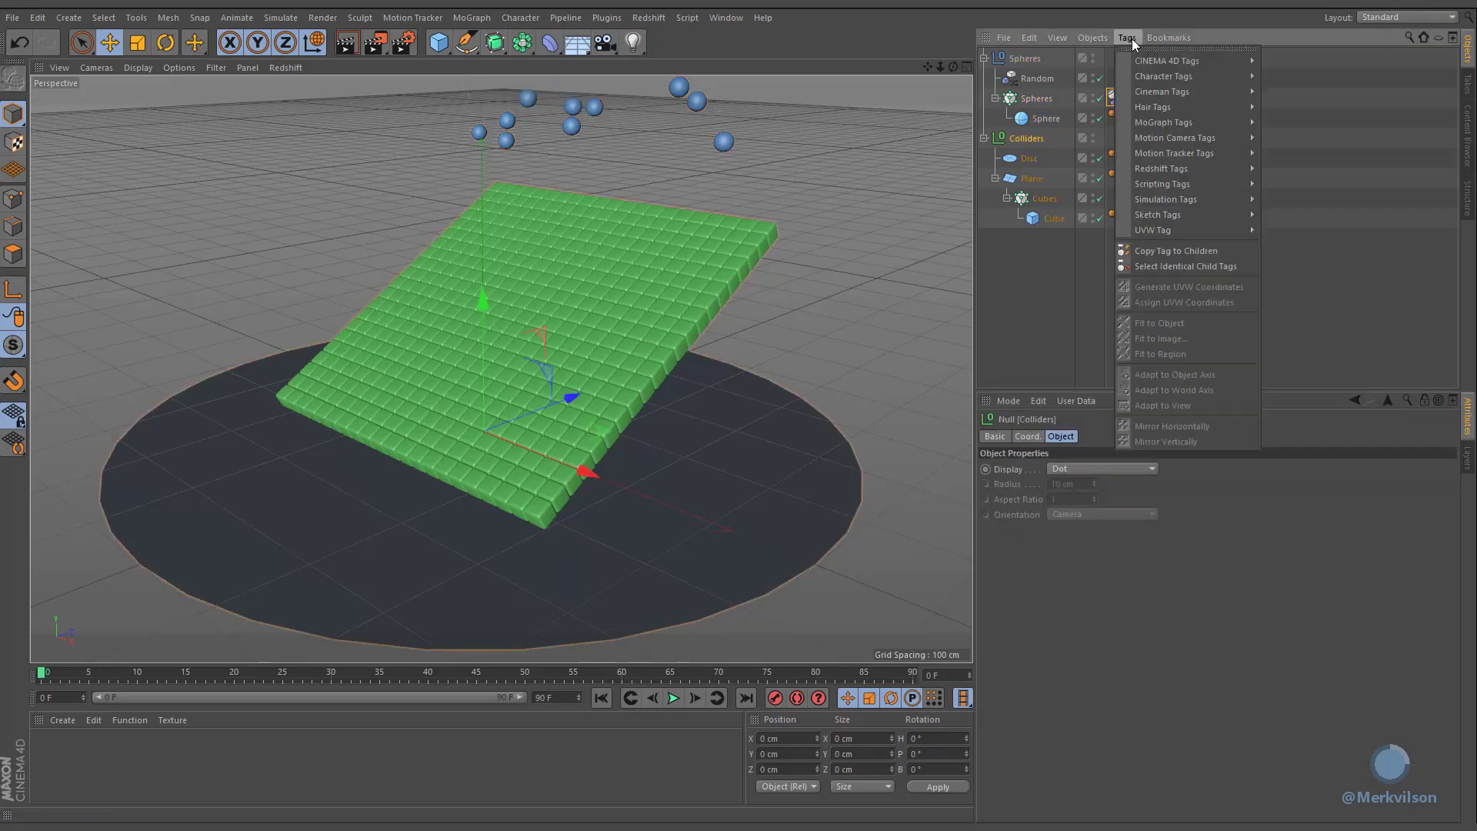
mouse_move(1169, 199)
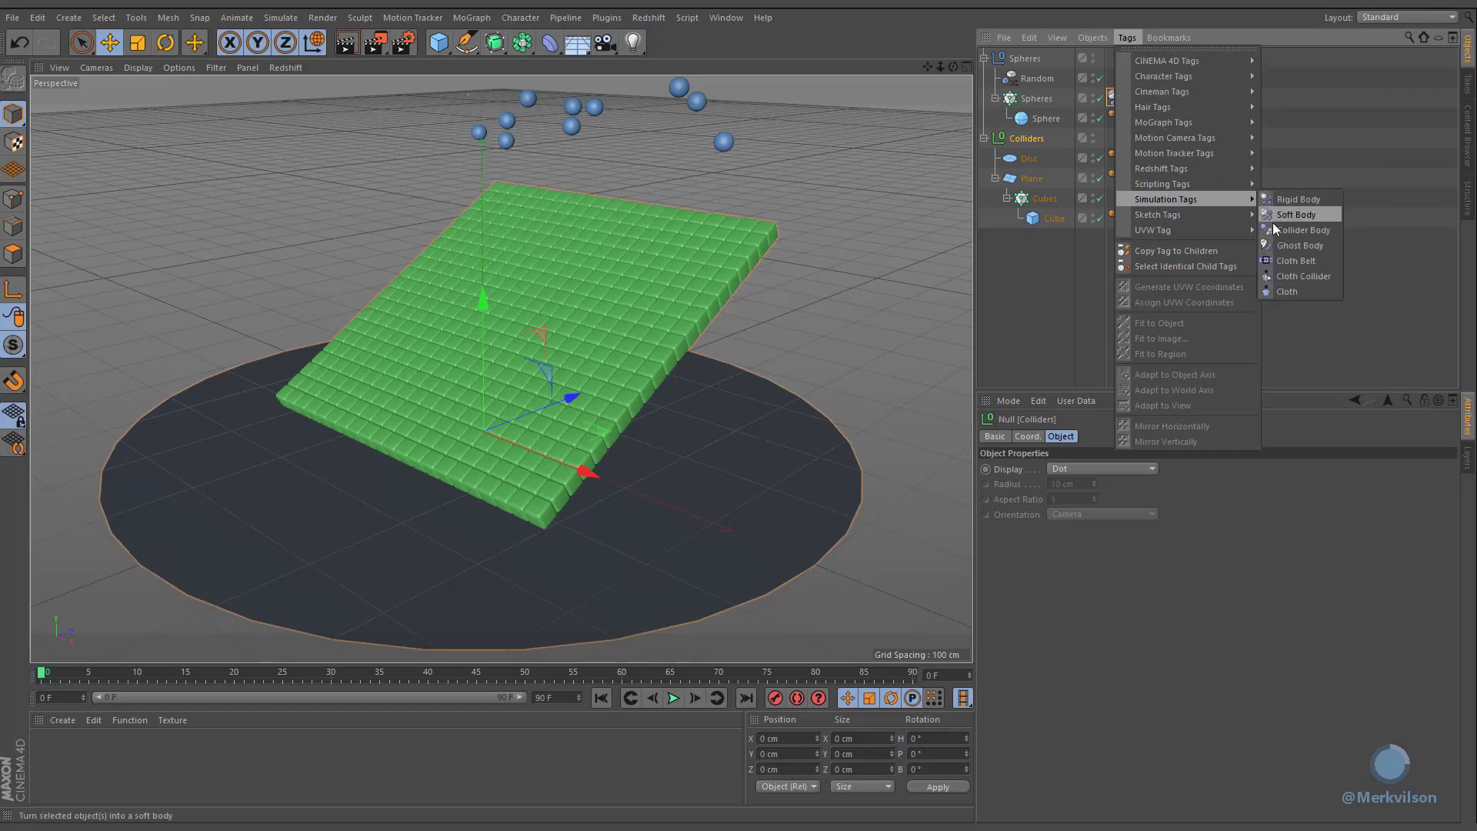
left_click(1332, 230)
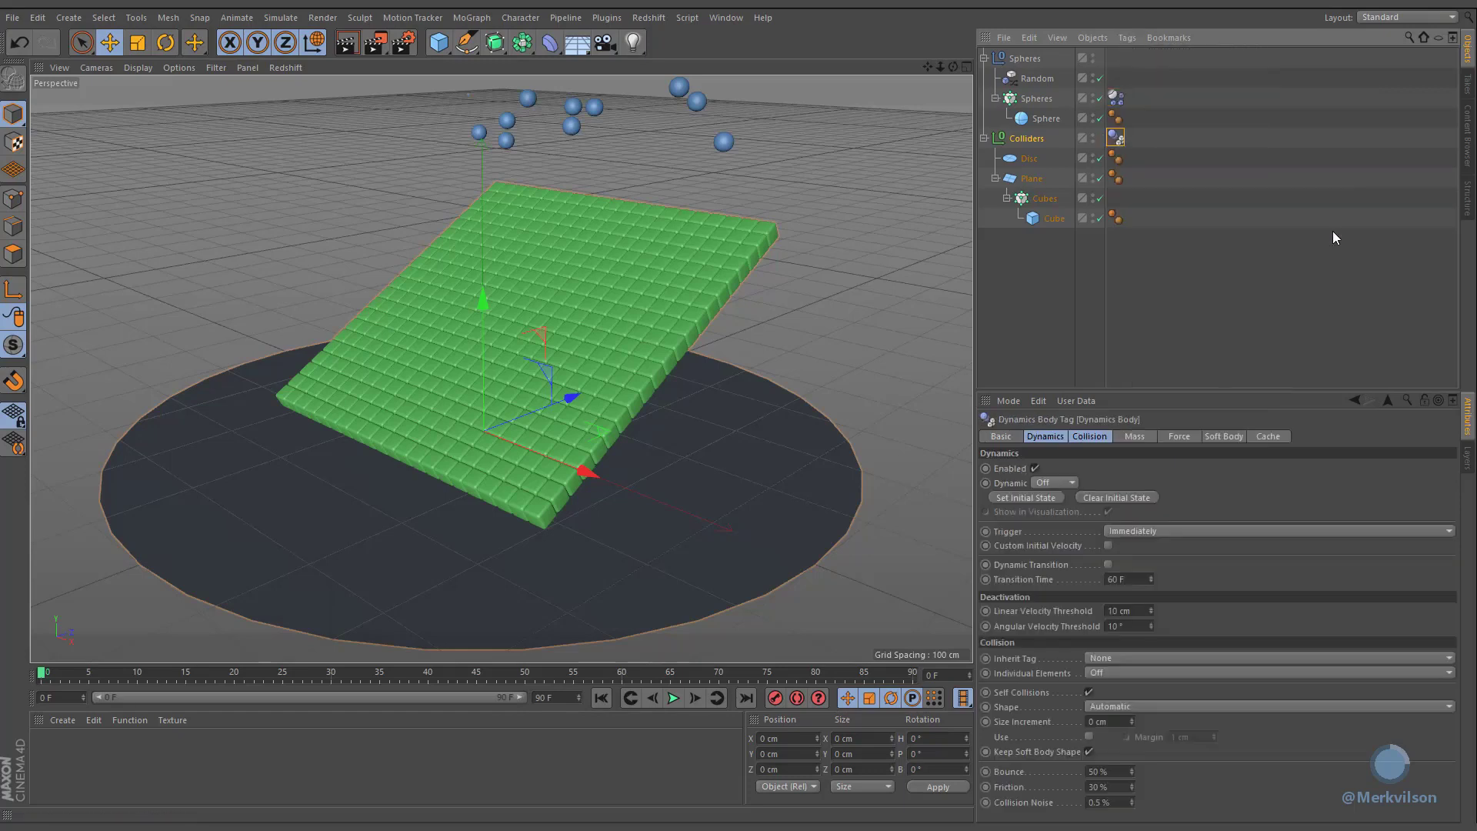
Step: Set the collider tag's Inherit Tag to Compound Collision Shape and its friction to 50%
left_click(1147, 658)
left_click(1143, 700)
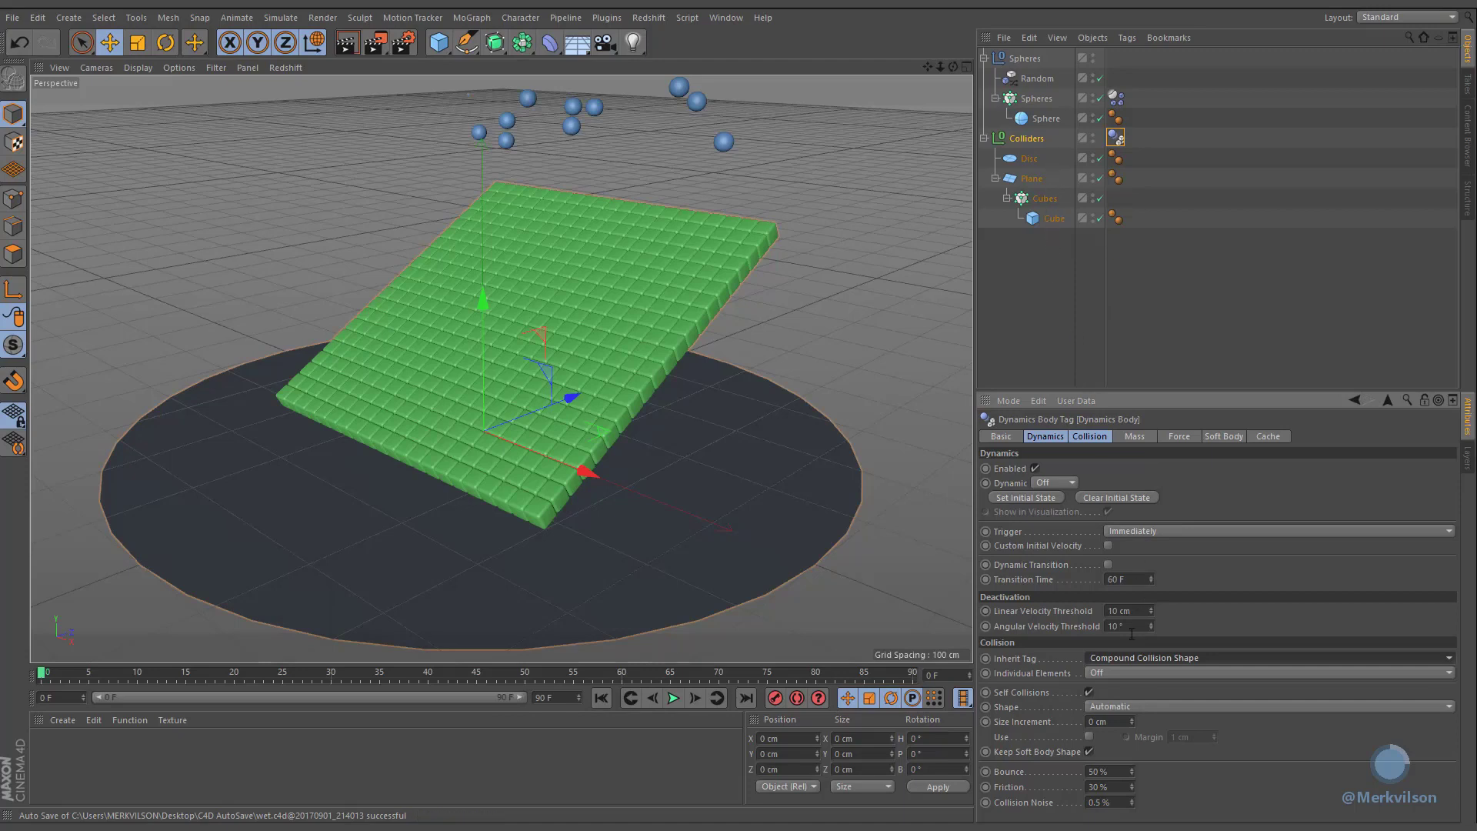
double_click(1102, 784)
type("5")
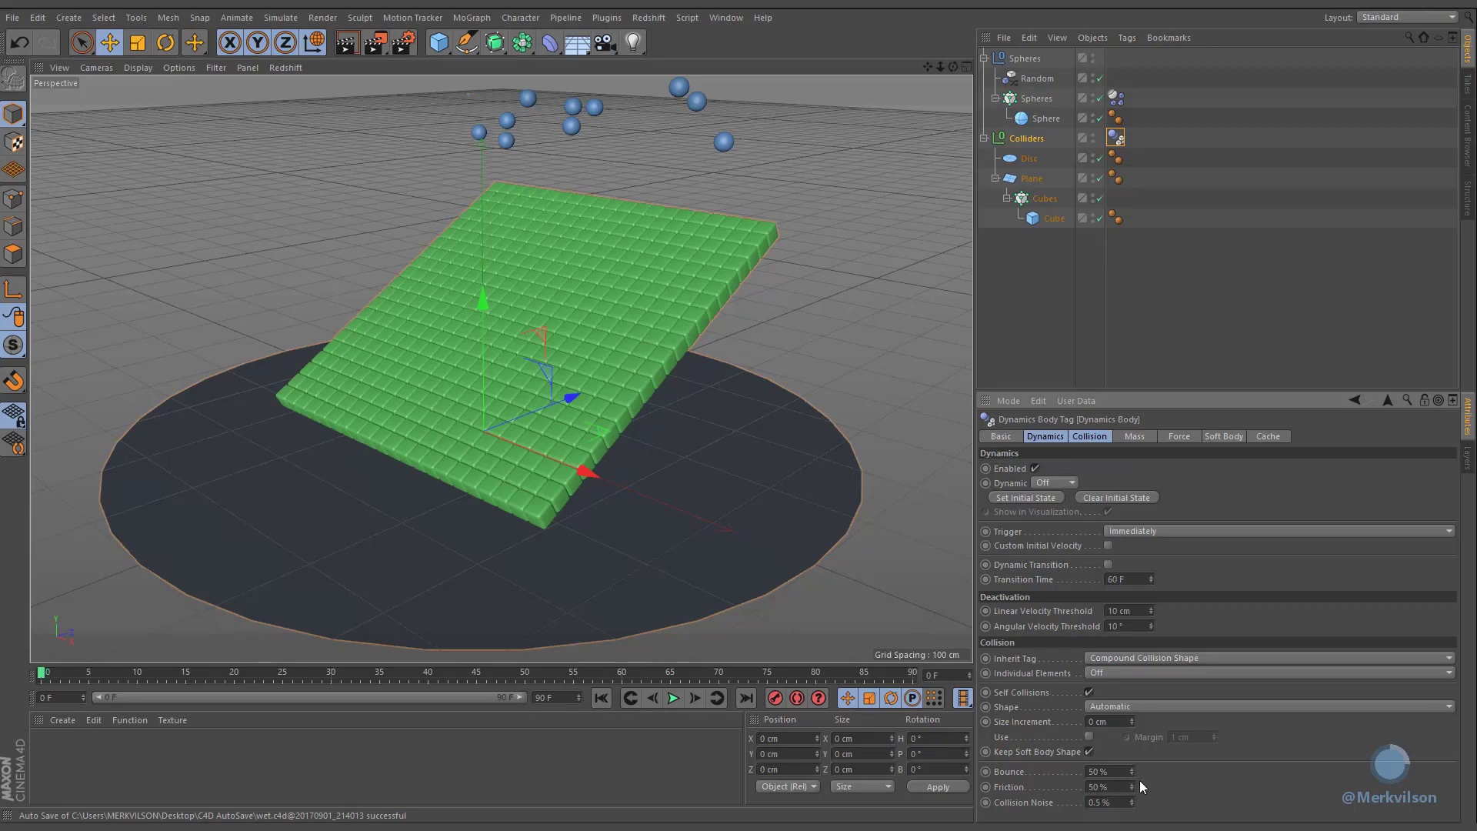
Step: Set the animation's end frame to 120
double_click(565, 697)
type("1")
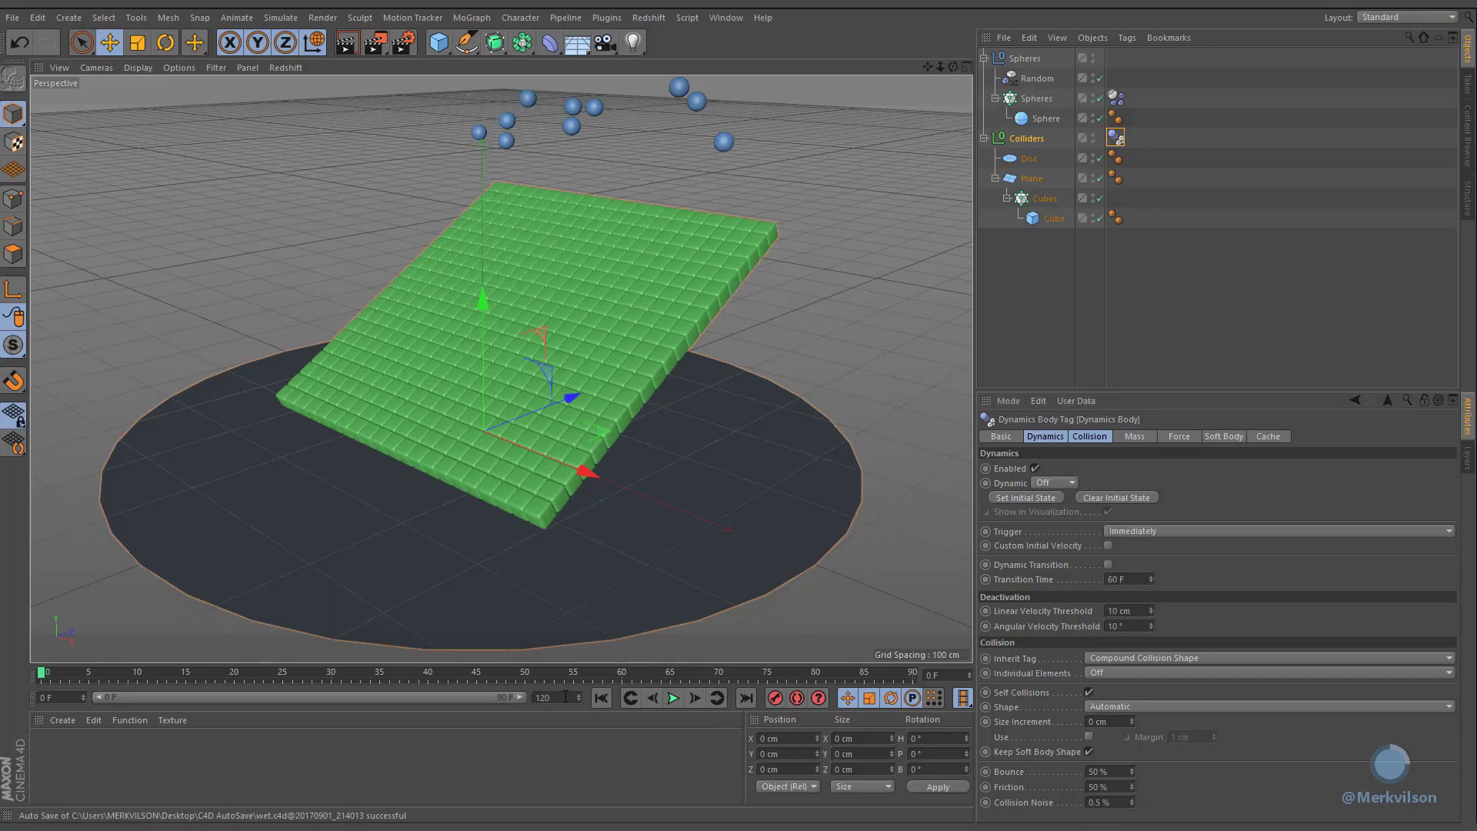
type("20")
key("Return")
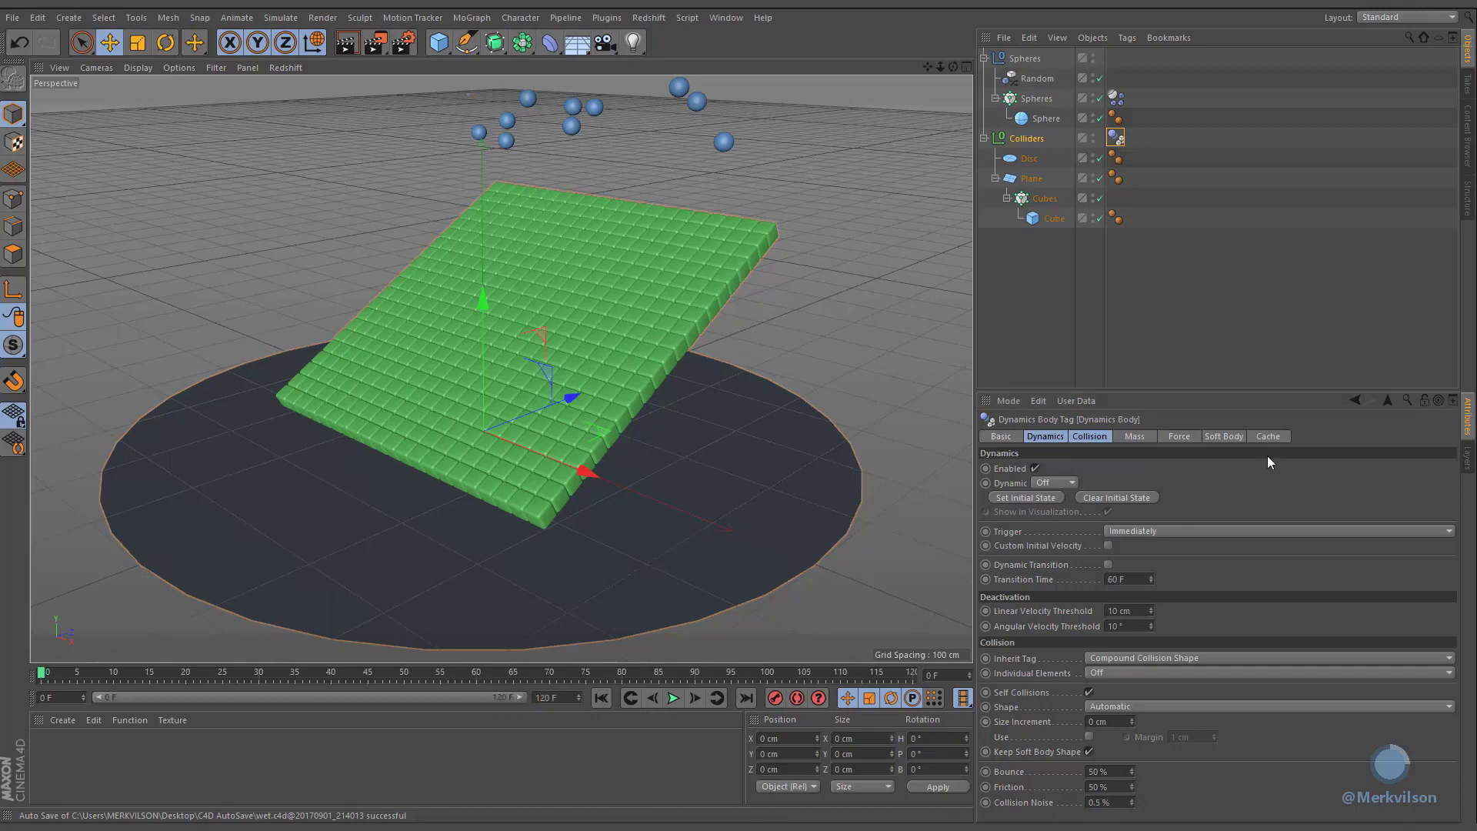
Step: Bake all dynamics caches and preview the simulation, returning to the first frame
left_click(1267, 436)
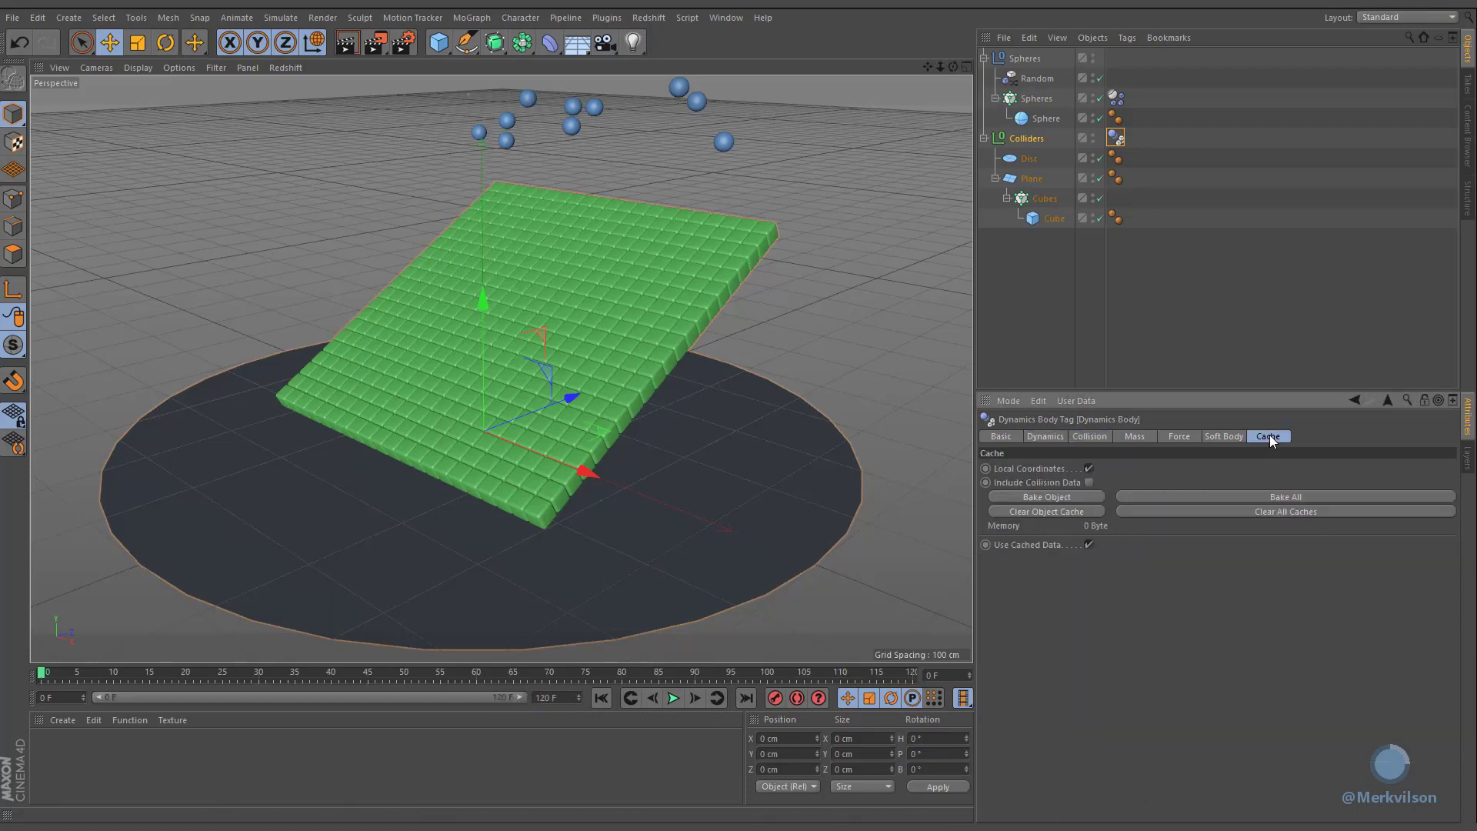
left_click(1169, 497)
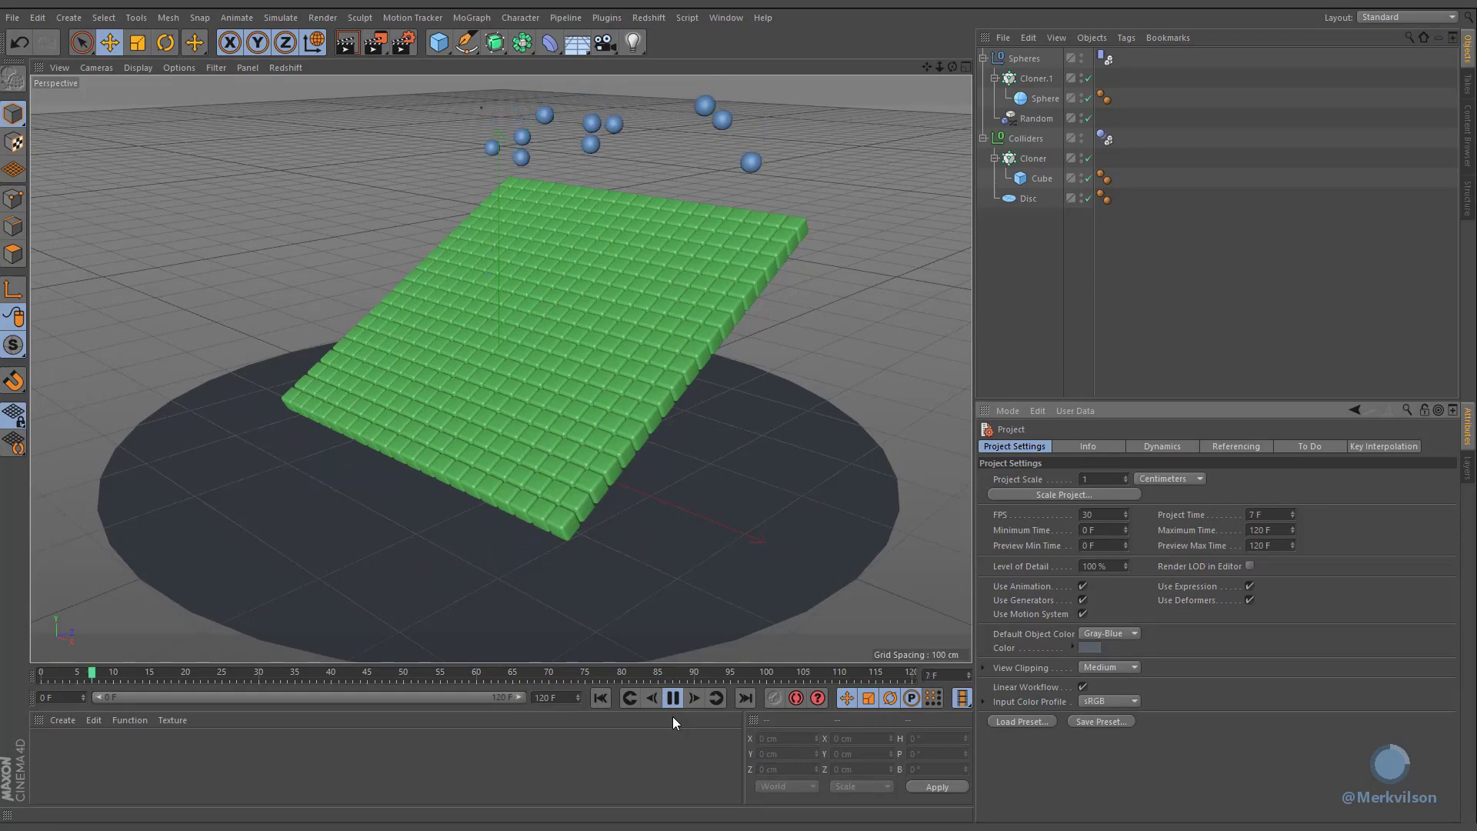
left_click(673, 697)
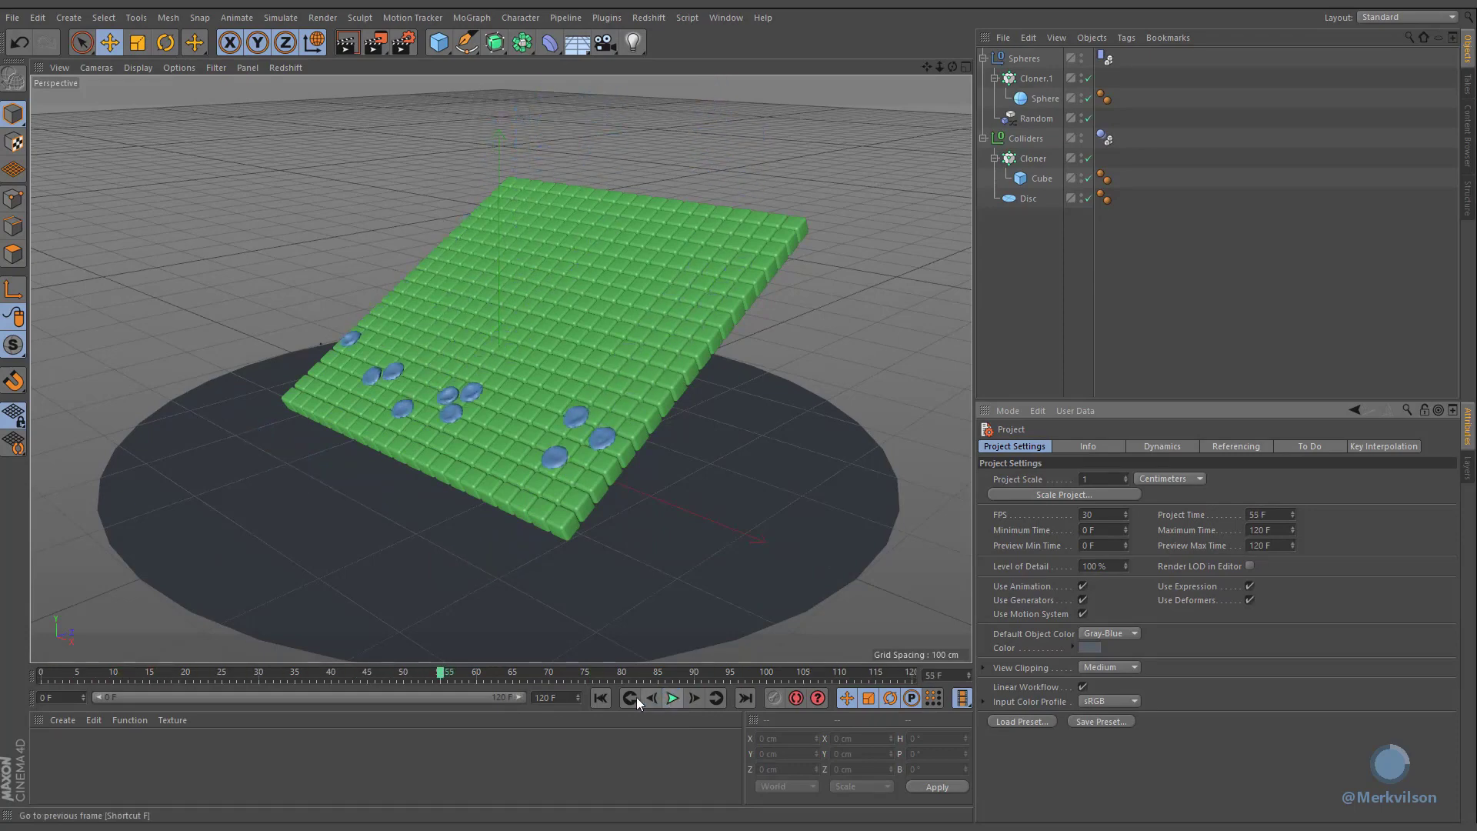
left_click(603, 698)
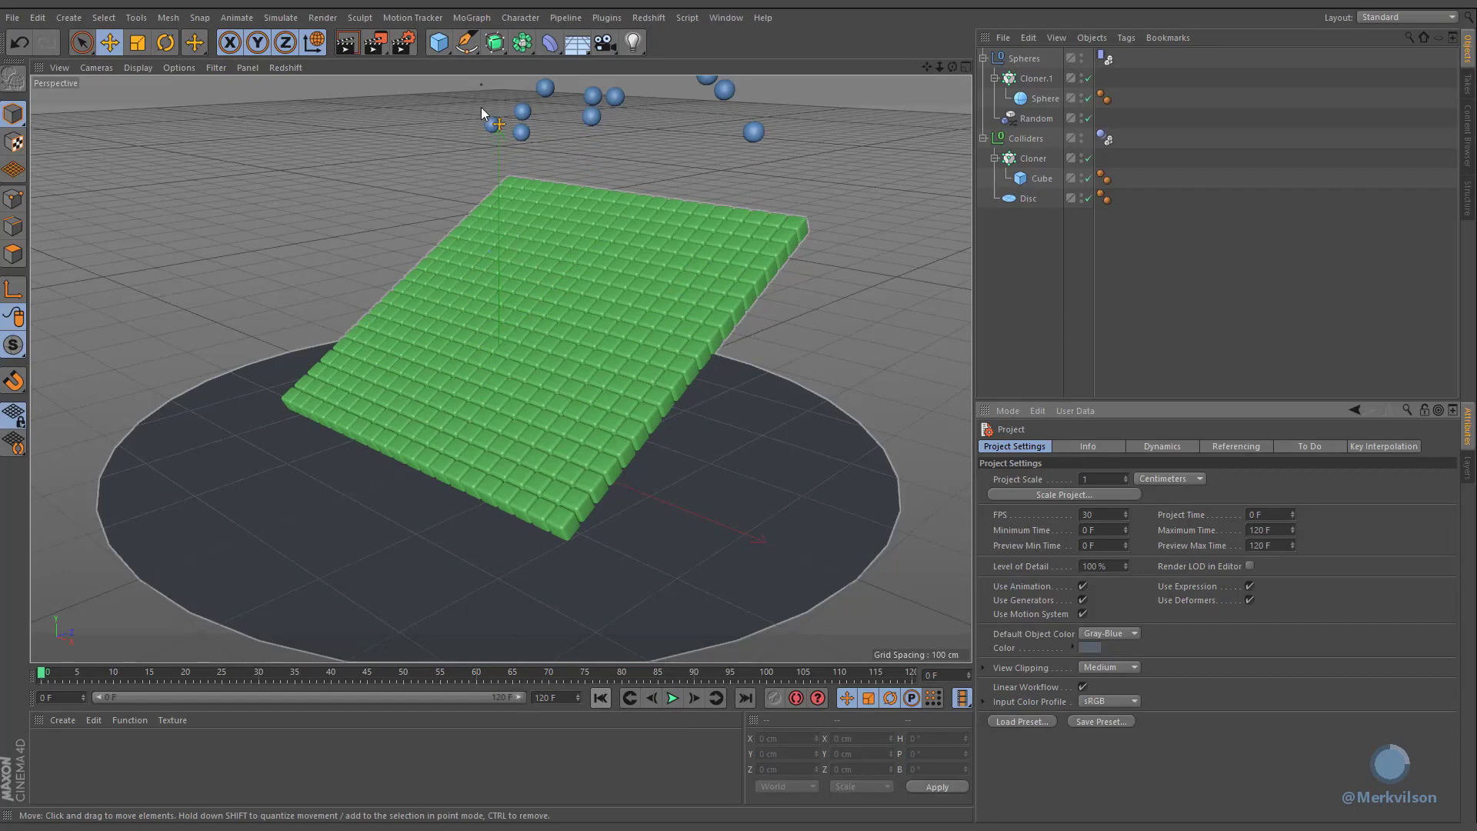
Step: Add a Plain effector and link it into the cube grid cloner's effectors list
left_click(478, 19)
mouse_move(473, 42)
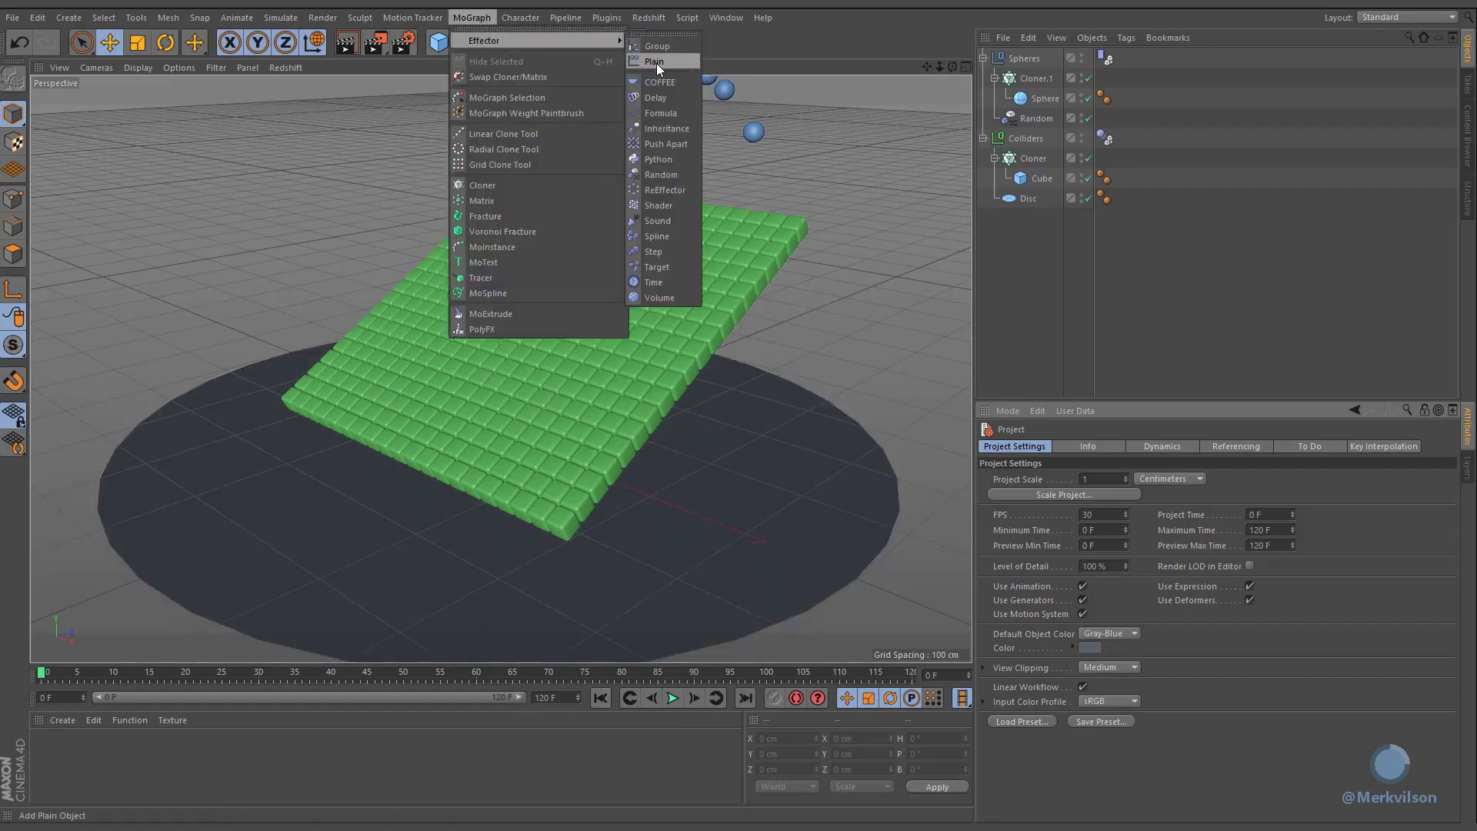
left_click(681, 62)
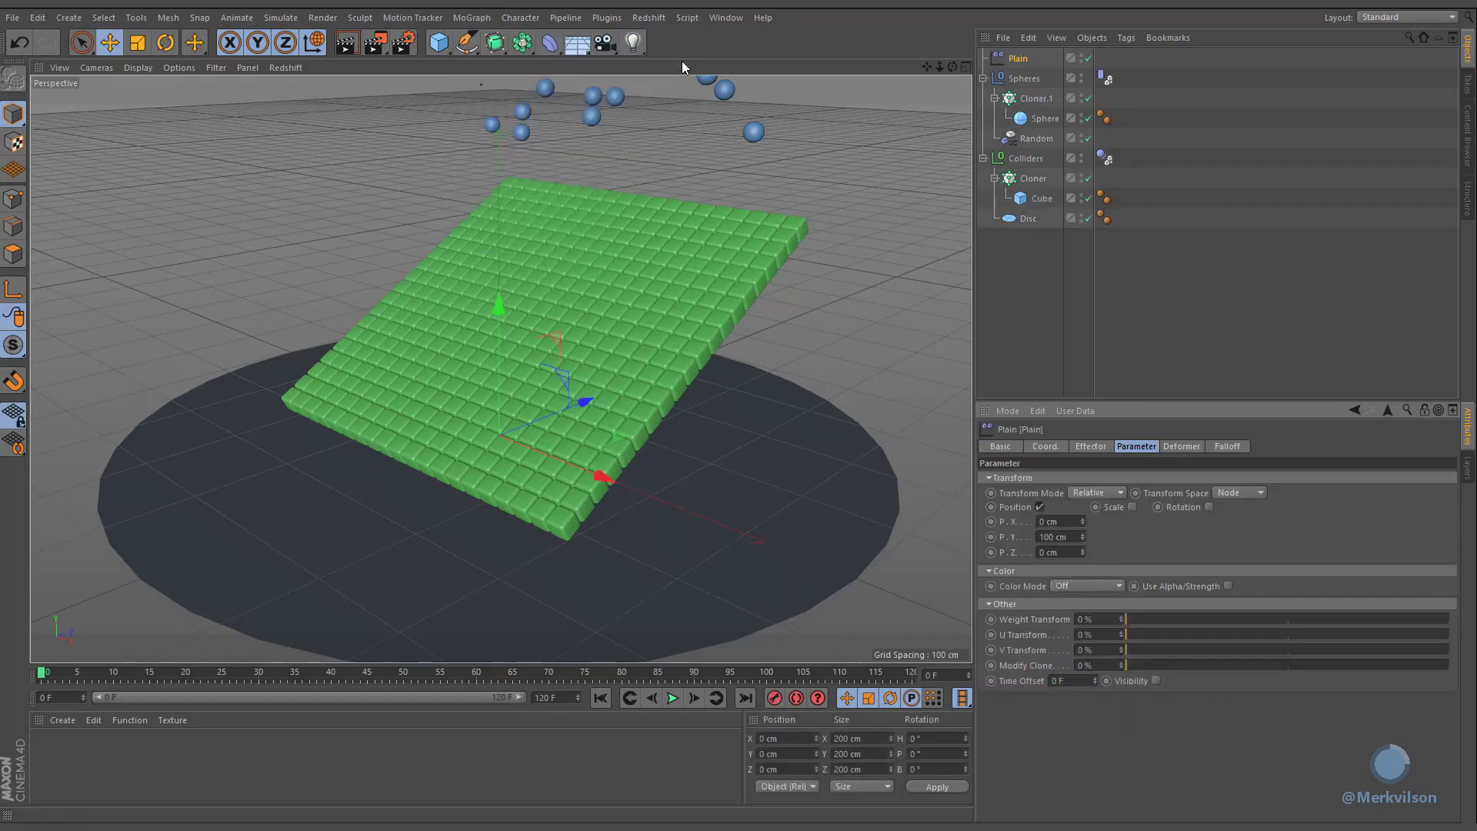
left_click(1013, 176)
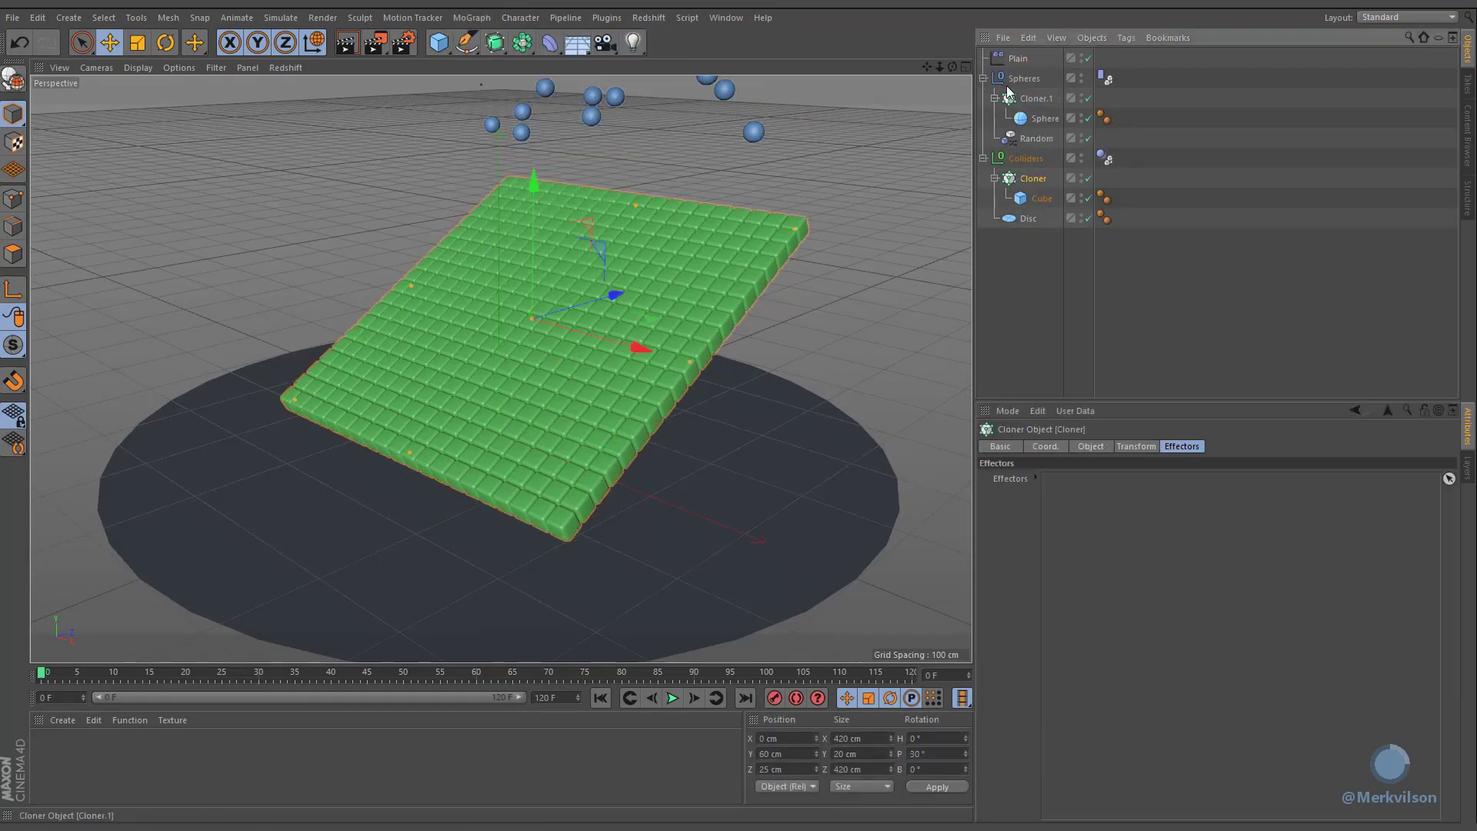
left_click_drag(994, 57, 1101, 505)
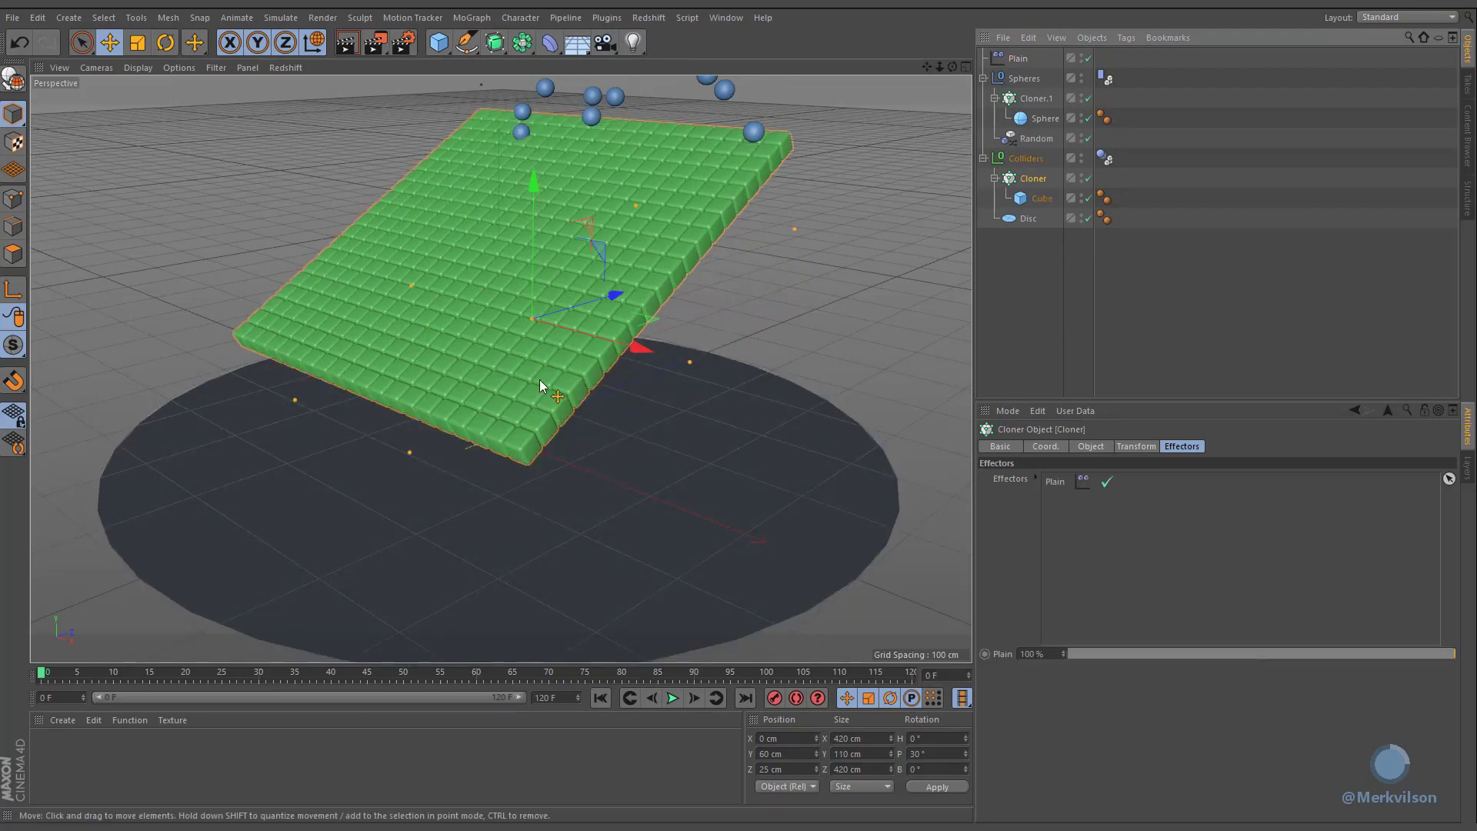
Step: Disable the Plain effector's position transform and set its colour mode to User Defined with a blue colour
double_click(1054, 481)
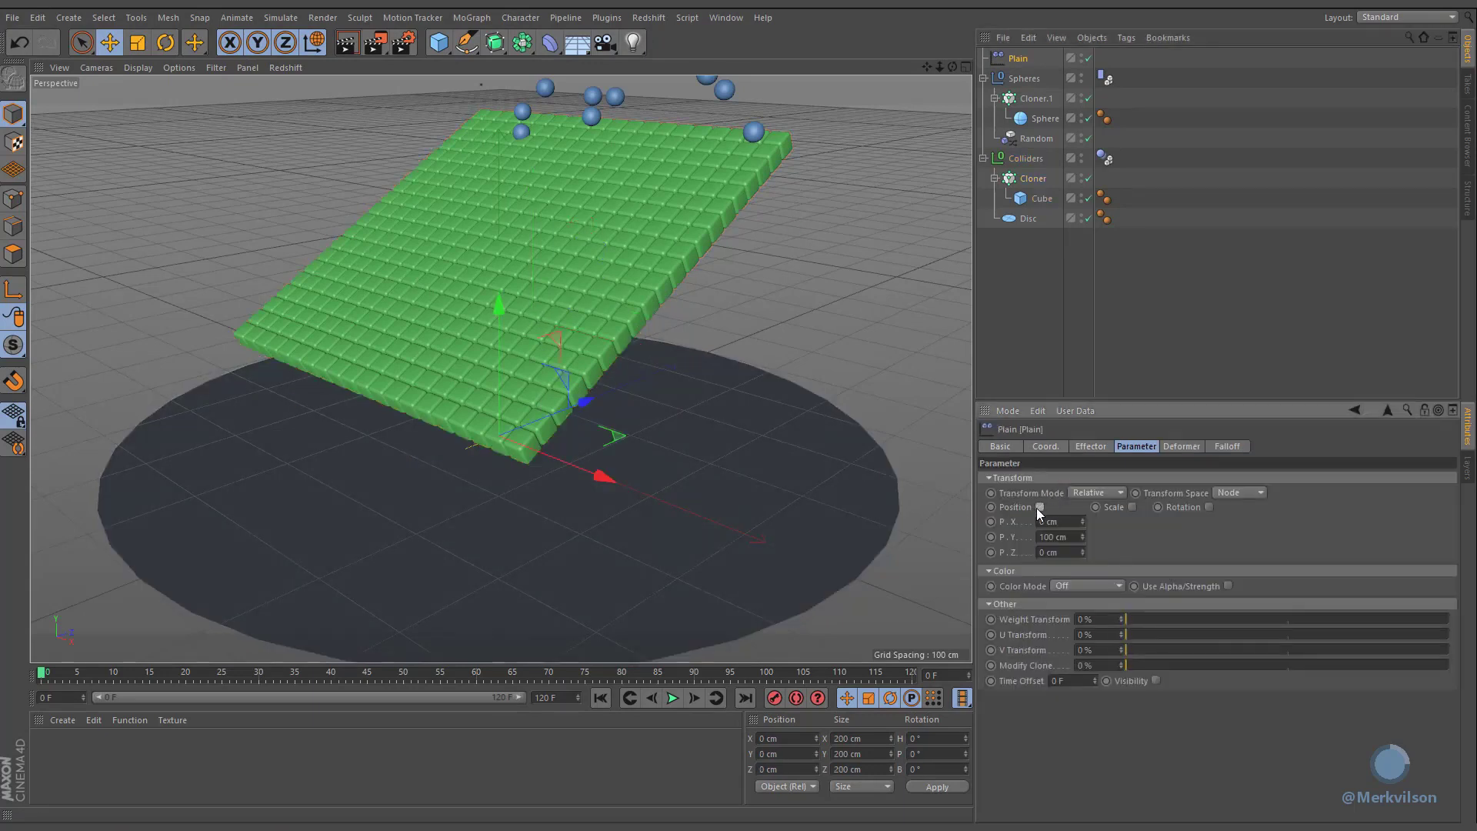
left_click(1039, 506)
left_click(1101, 539)
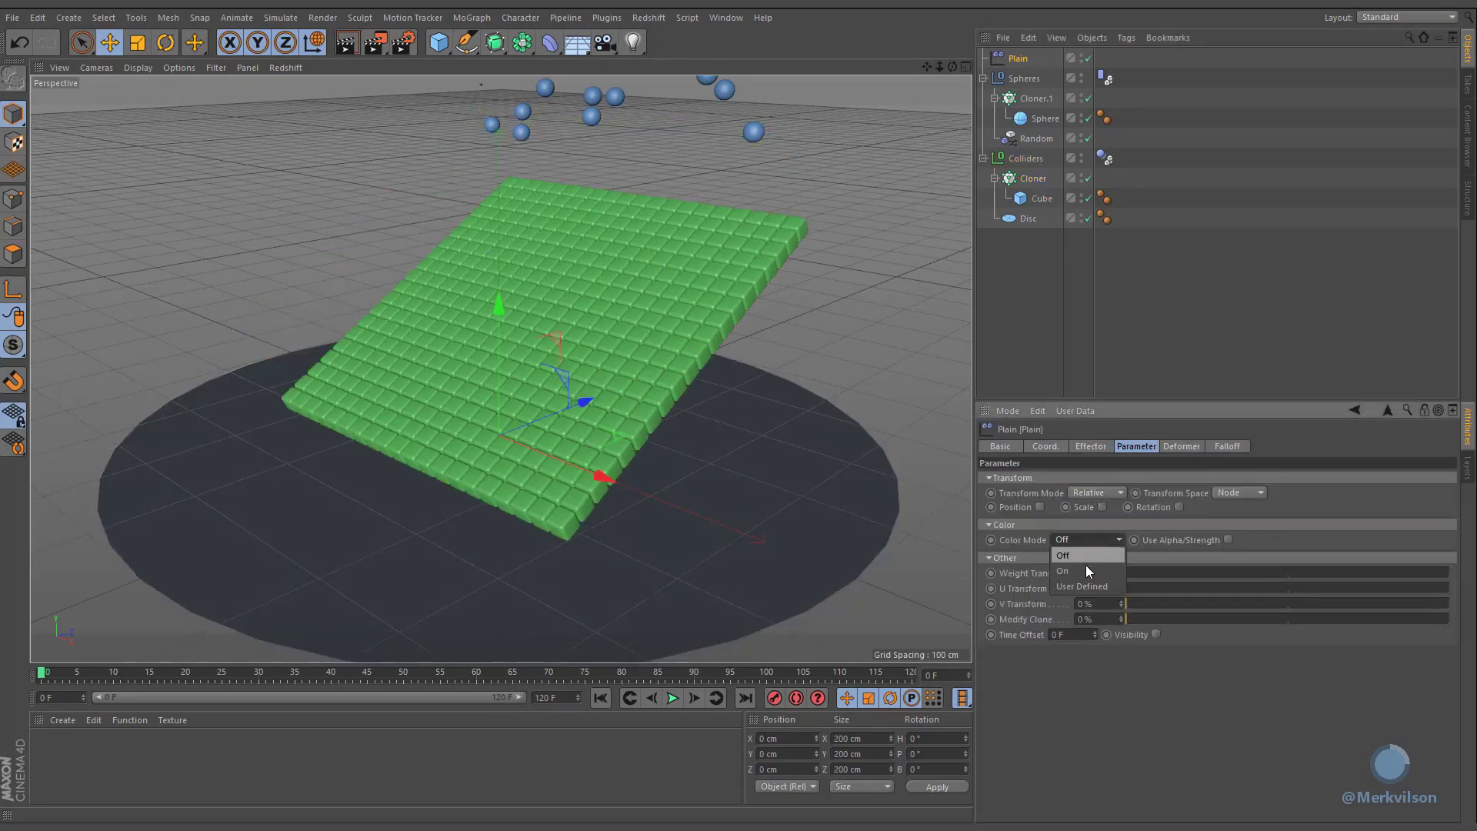
left_click(1077, 583)
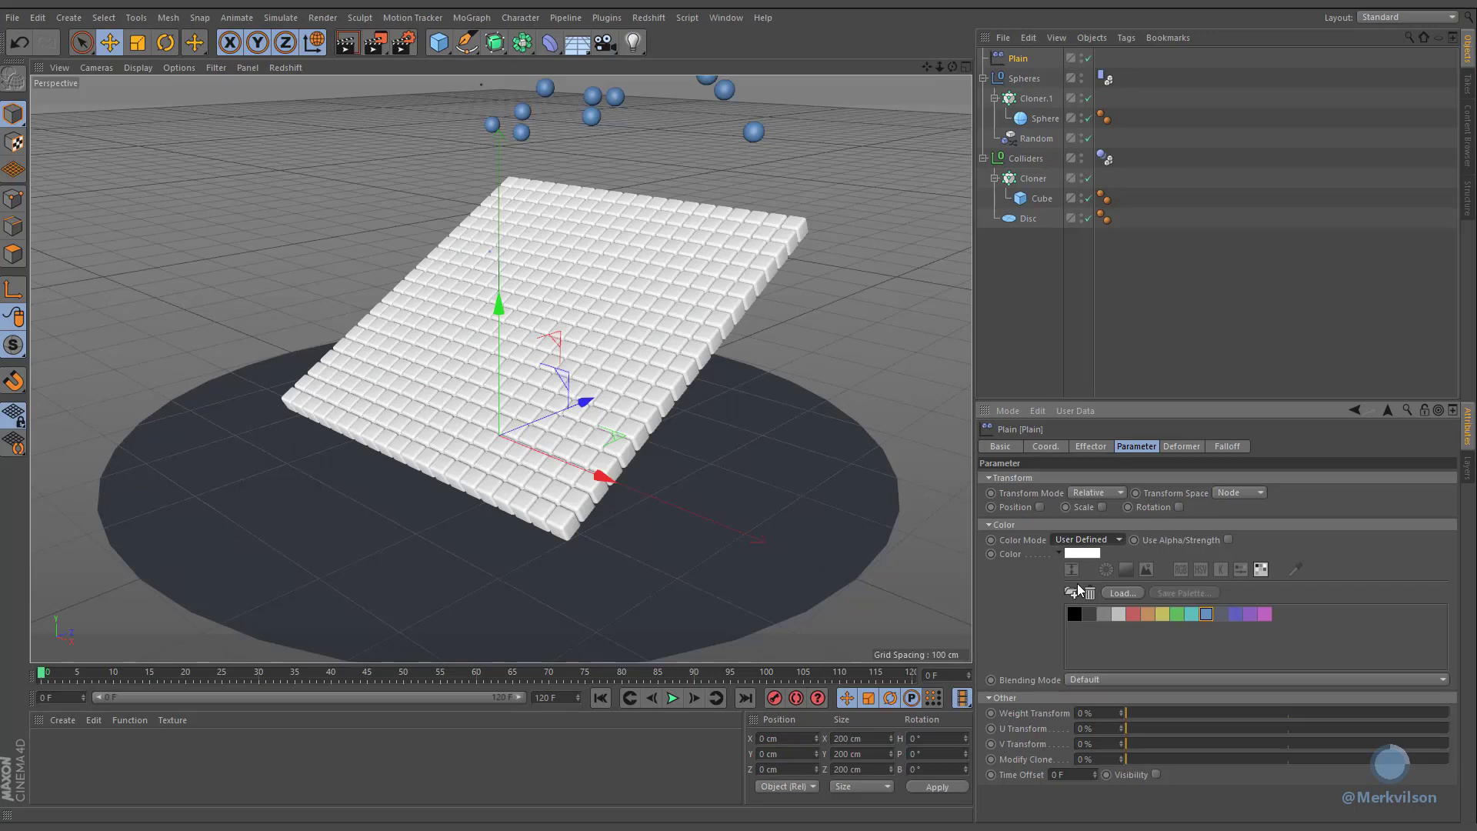
left_click(1206, 615)
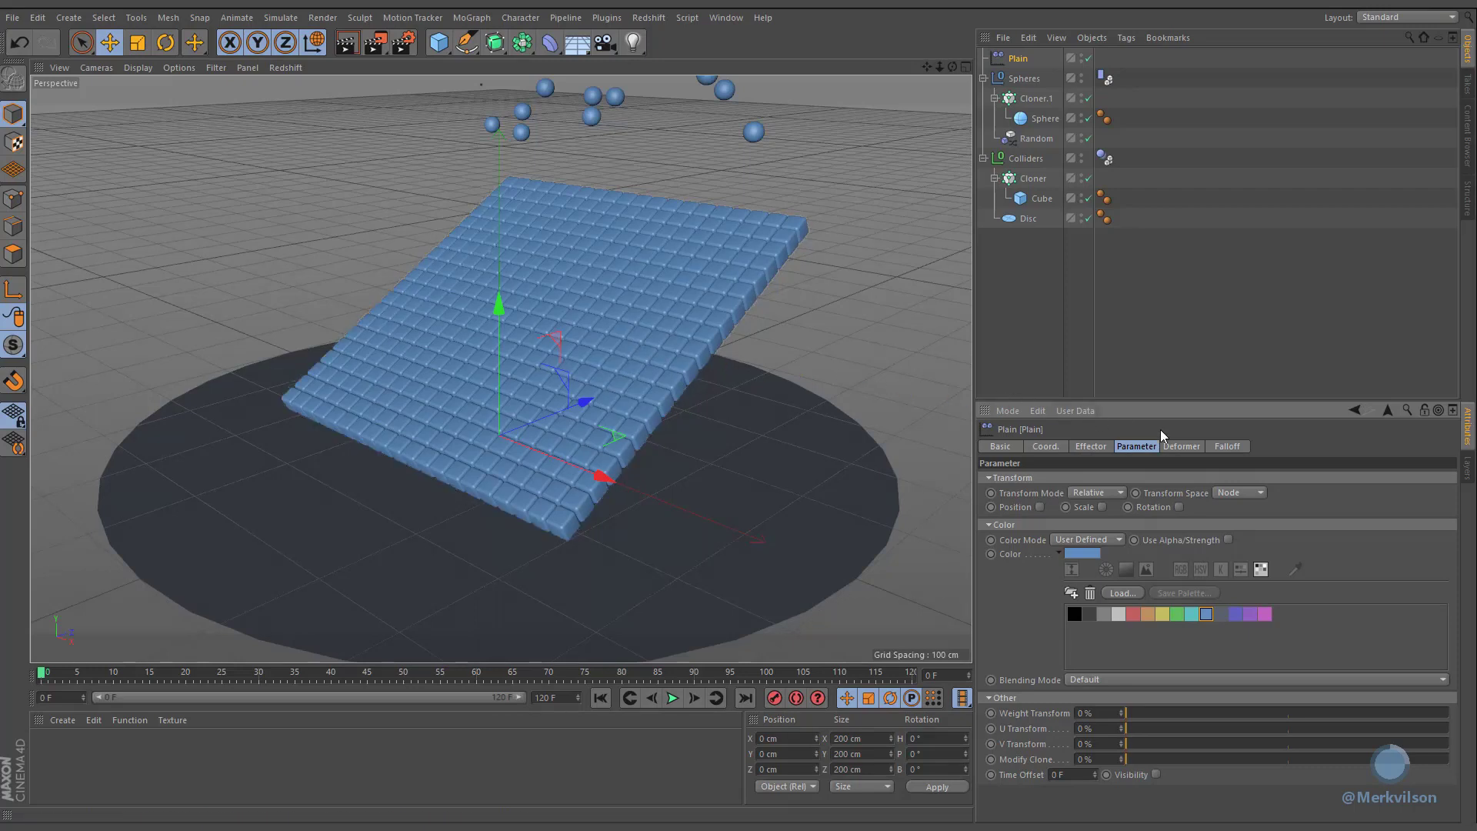
Step: Set the Plain effector's falloff shape to Source
left_click(1228, 449)
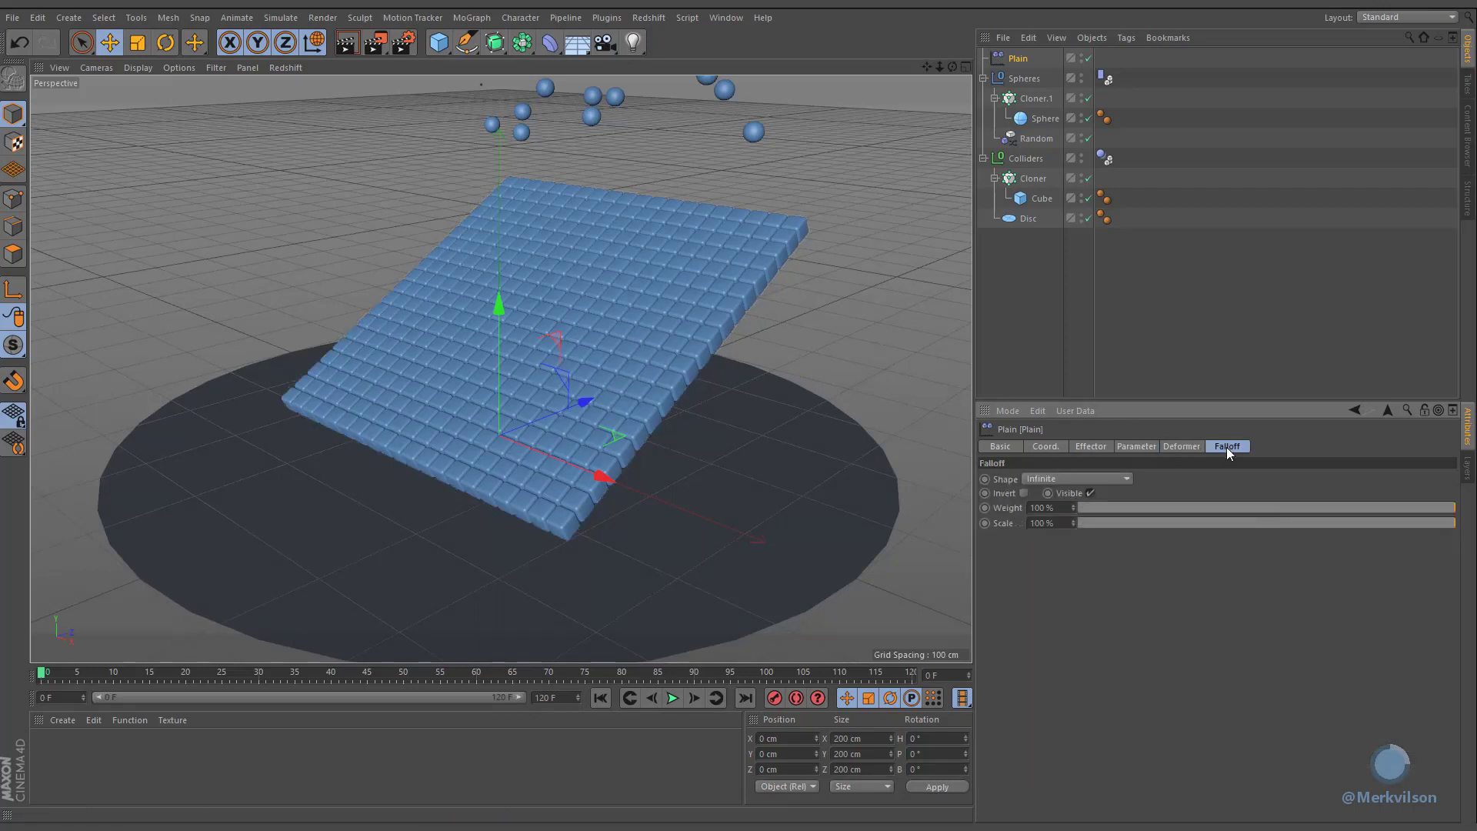
left_click(1080, 477)
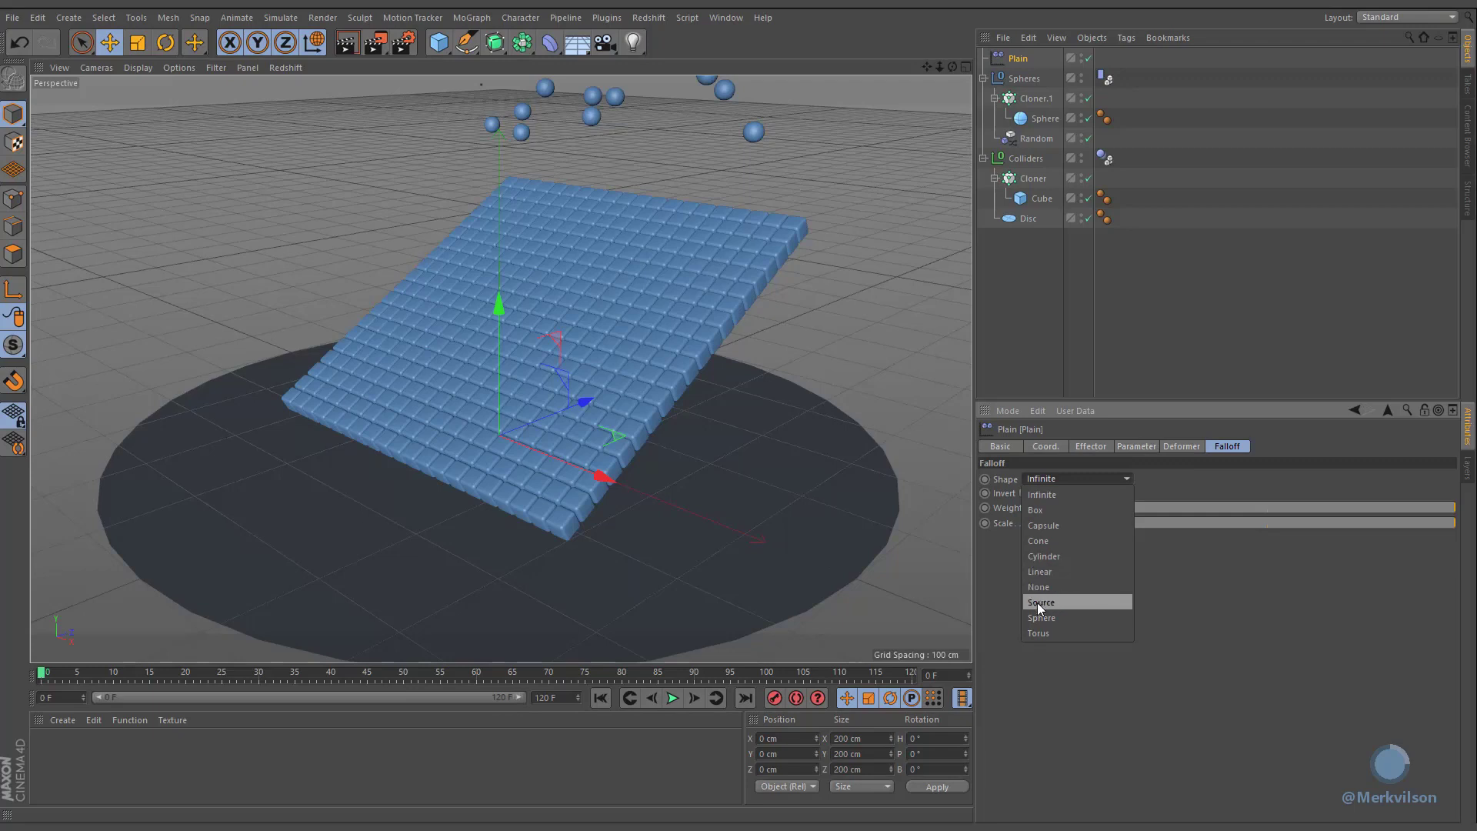
left_click(1103, 602)
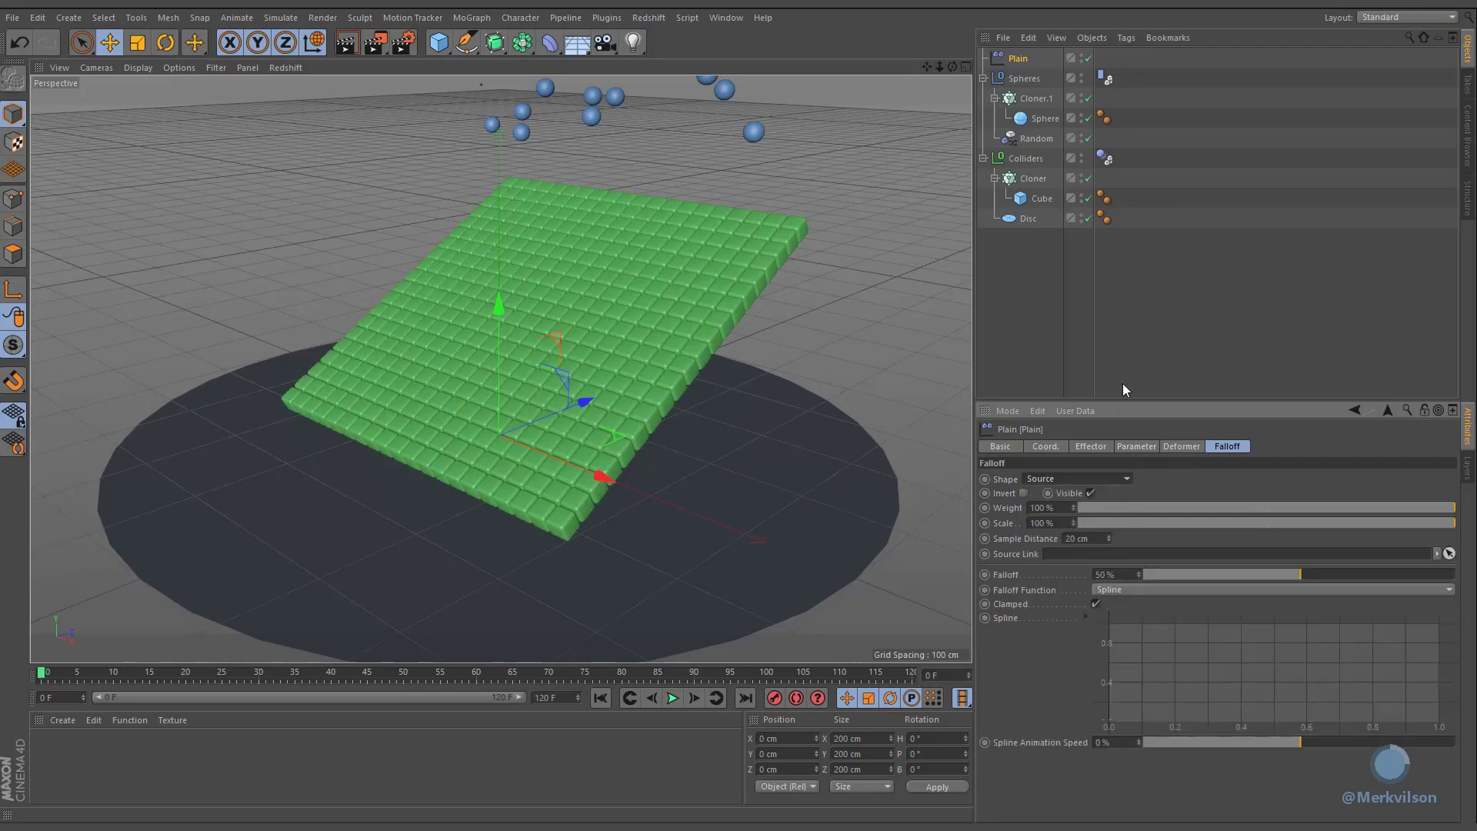
left_click(1123, 320)
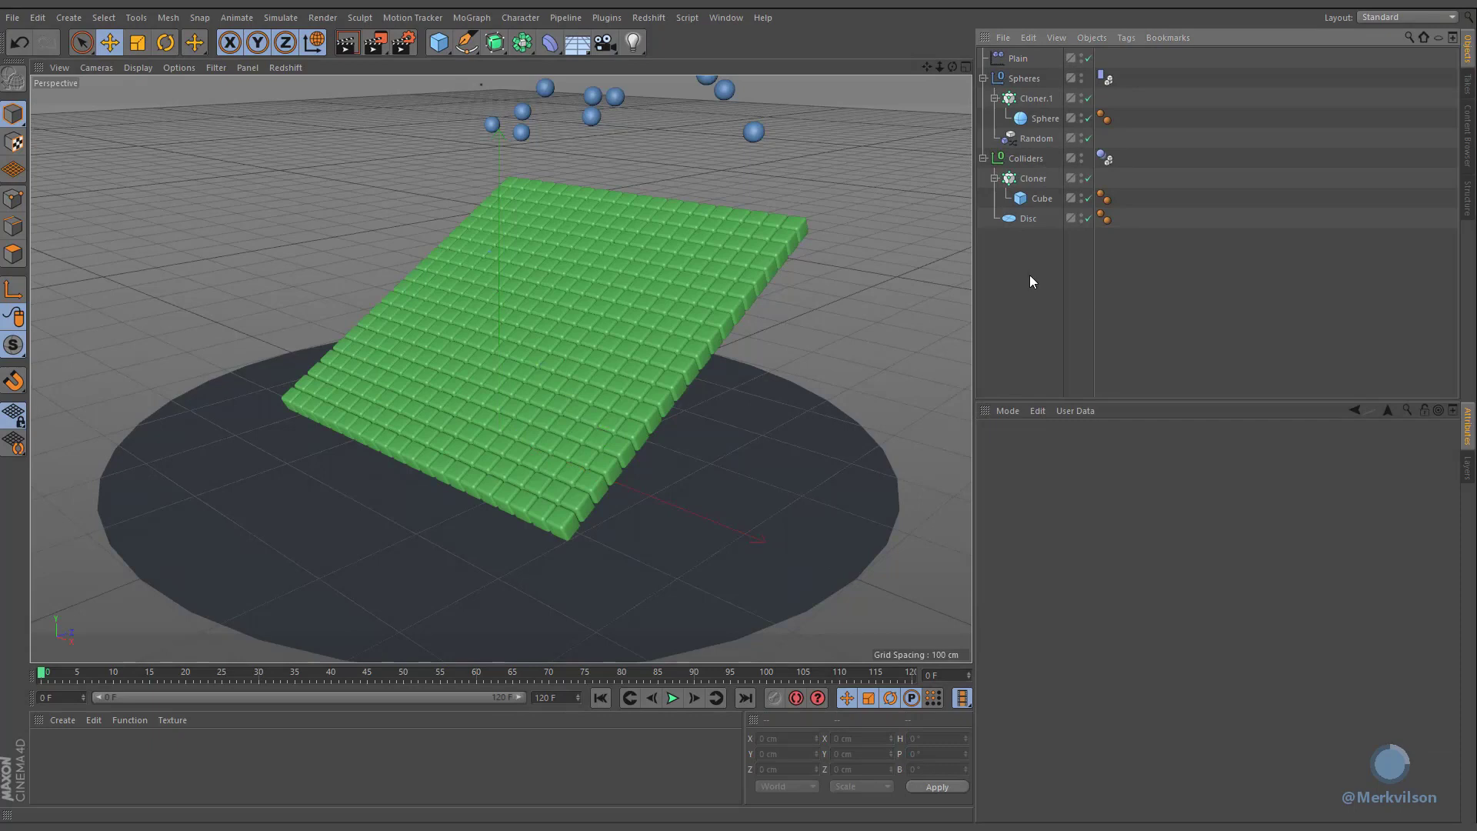
Step: Add a Tracer object and link the sphere cloner Cloner.1 as its trace source
left_click(473, 19)
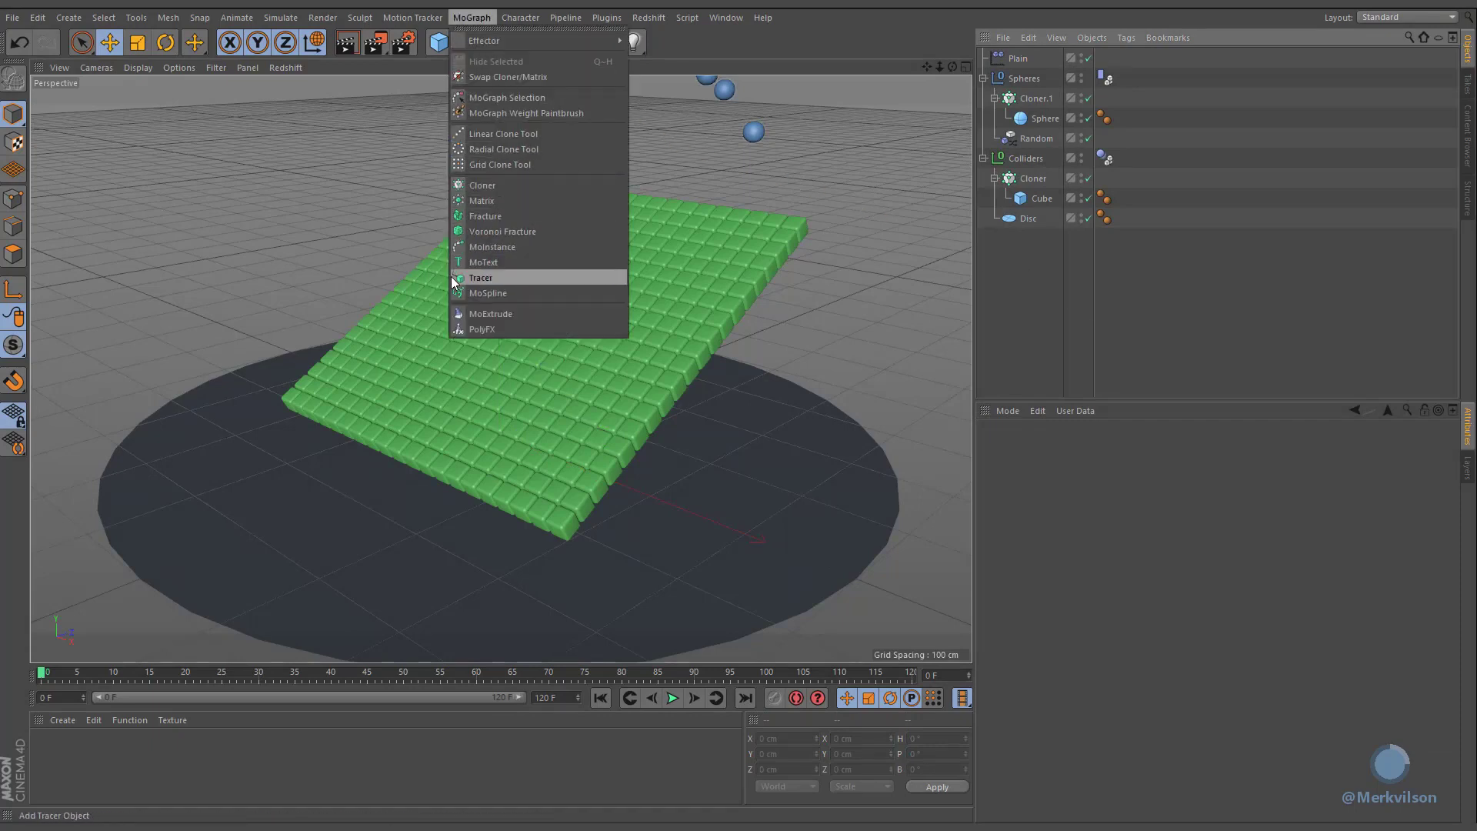
left_click(586, 276)
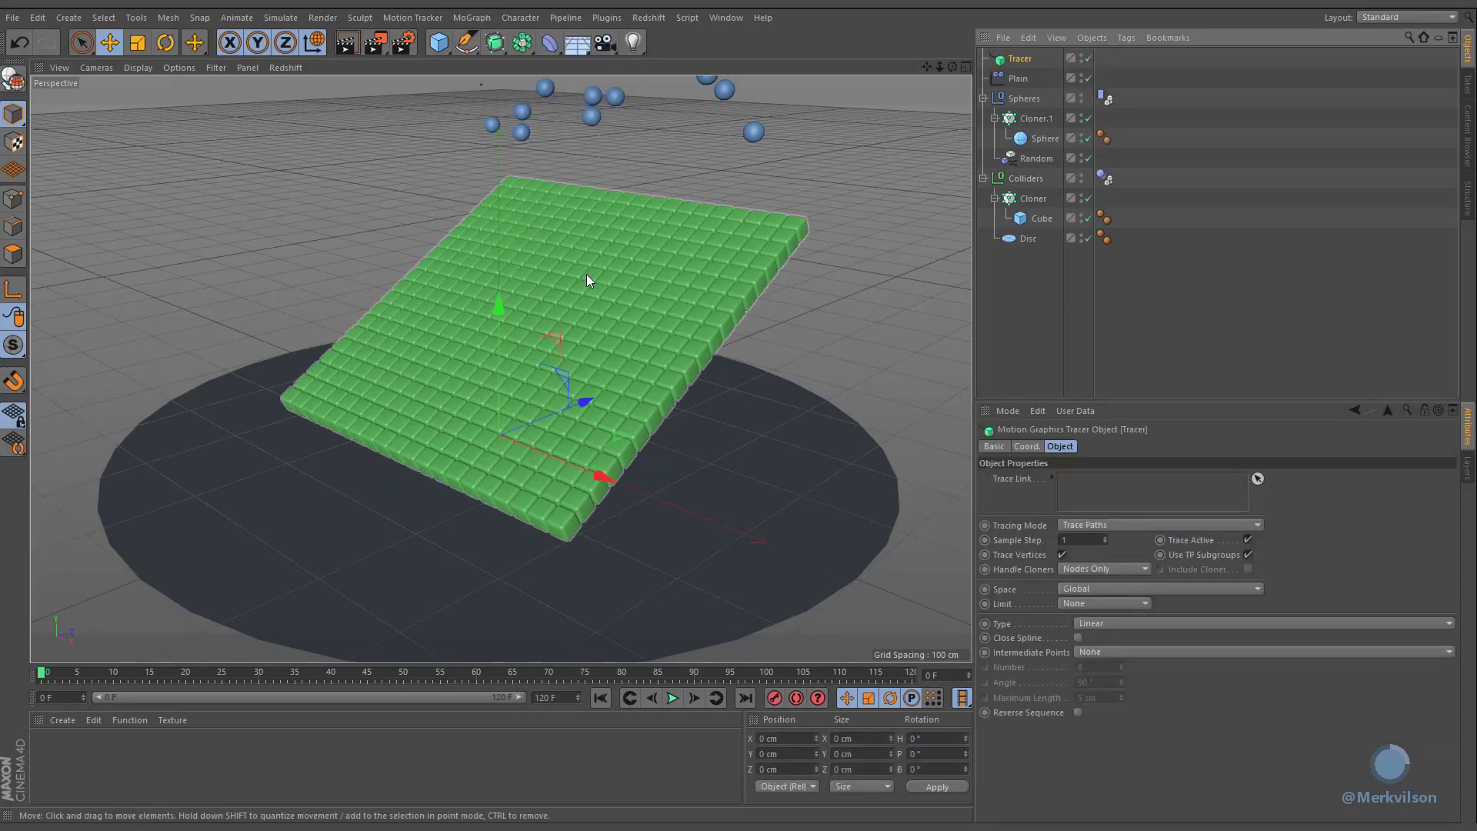
mouse_move(1016, 119)
left_mouse_down()
mouse_move(1103, 409)
mouse_move(1108, 483)
left_mouse_up()
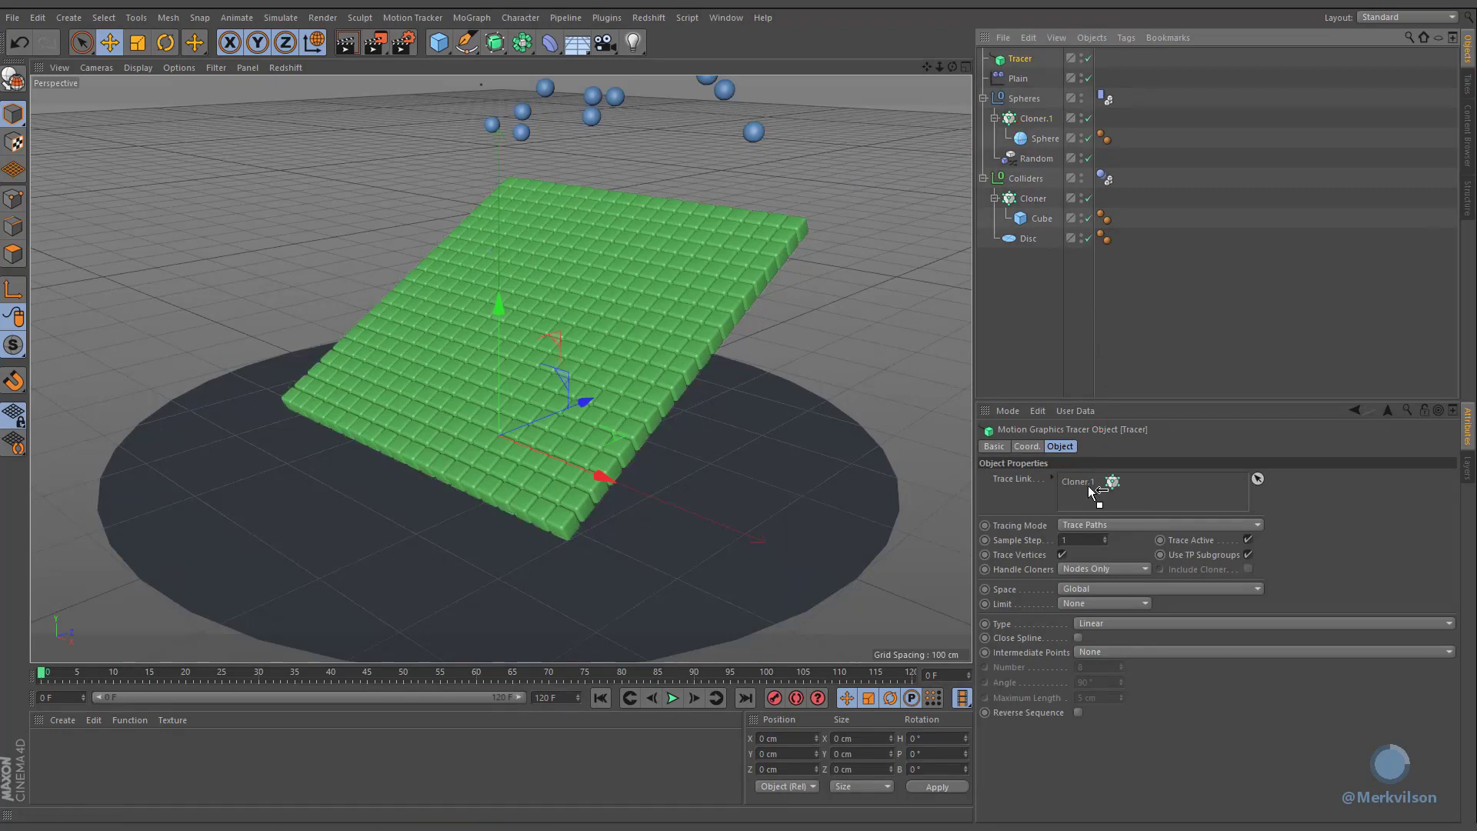
Step: Play the simulation, then link the Tracer object as the Source for the Plain effector's falloff
left_click(671, 698)
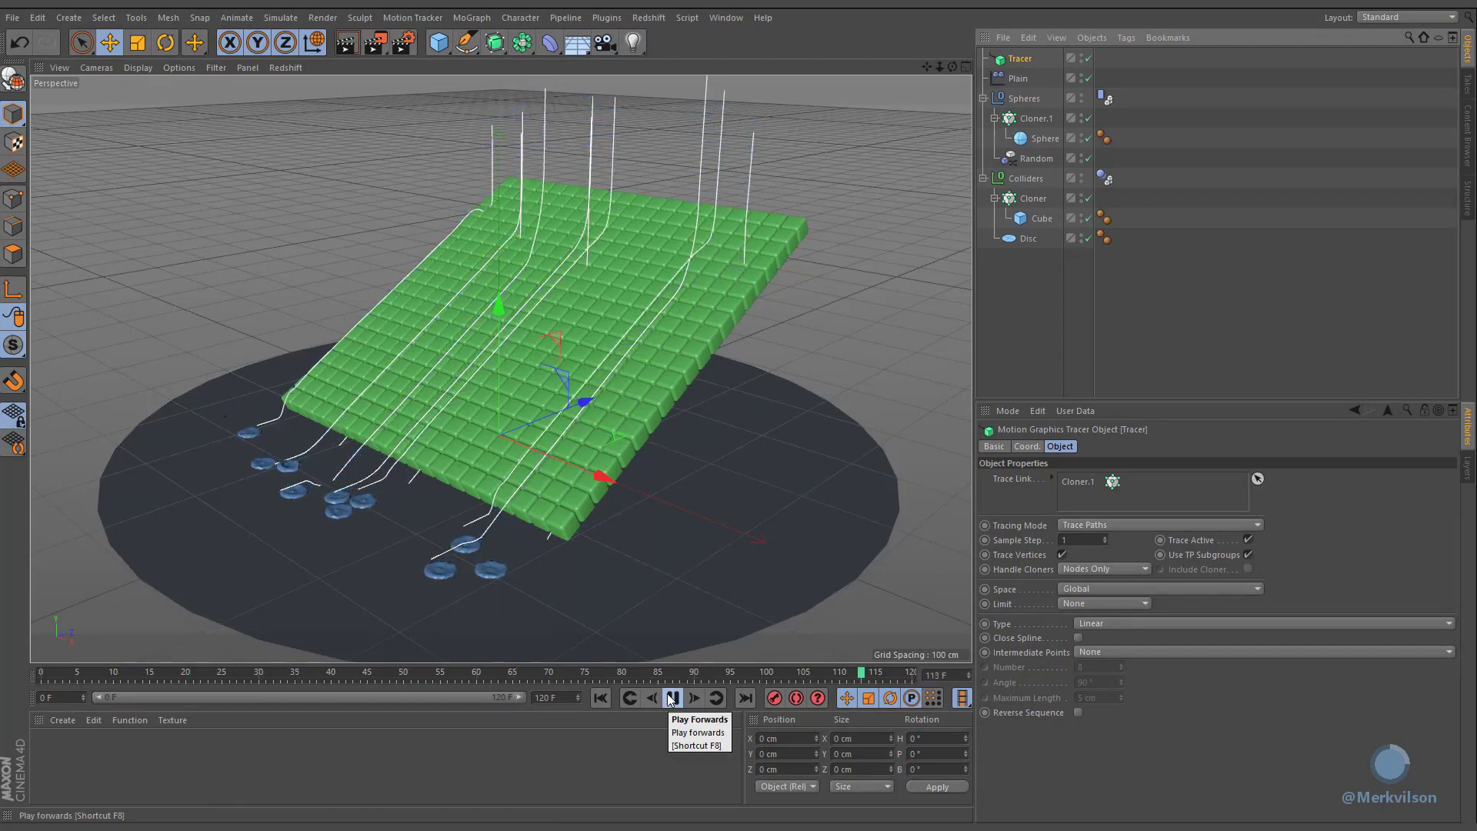
left_click(671, 697)
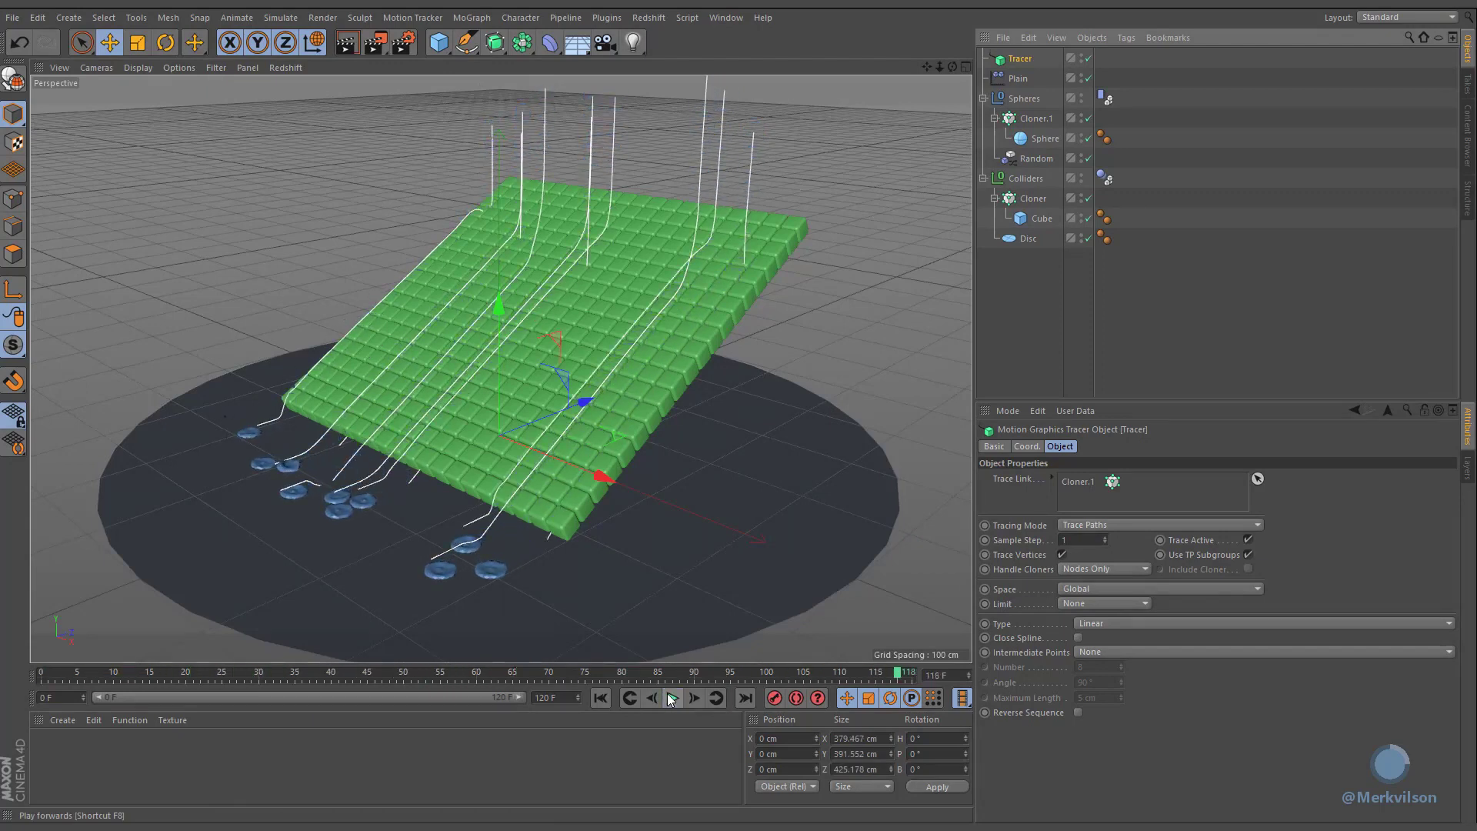
left_click(1017, 78)
left_click_drag(1009, 62, 1052, 560)
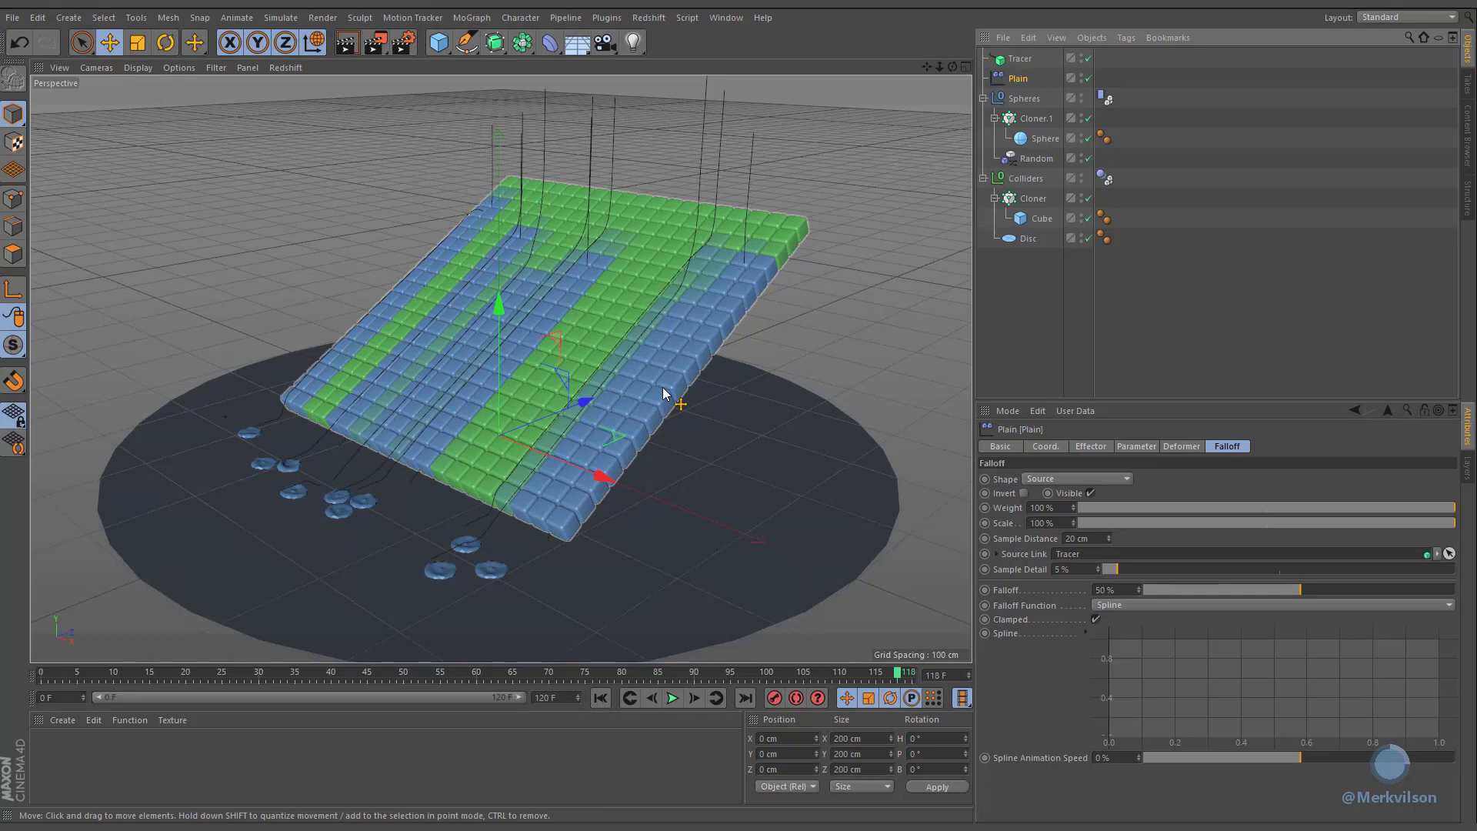
Step: Set the falloff's Sample Detail to 50% and Sample Distance to 15 cm, then replay the simulation from the start
left_click(1071, 570)
type("5")
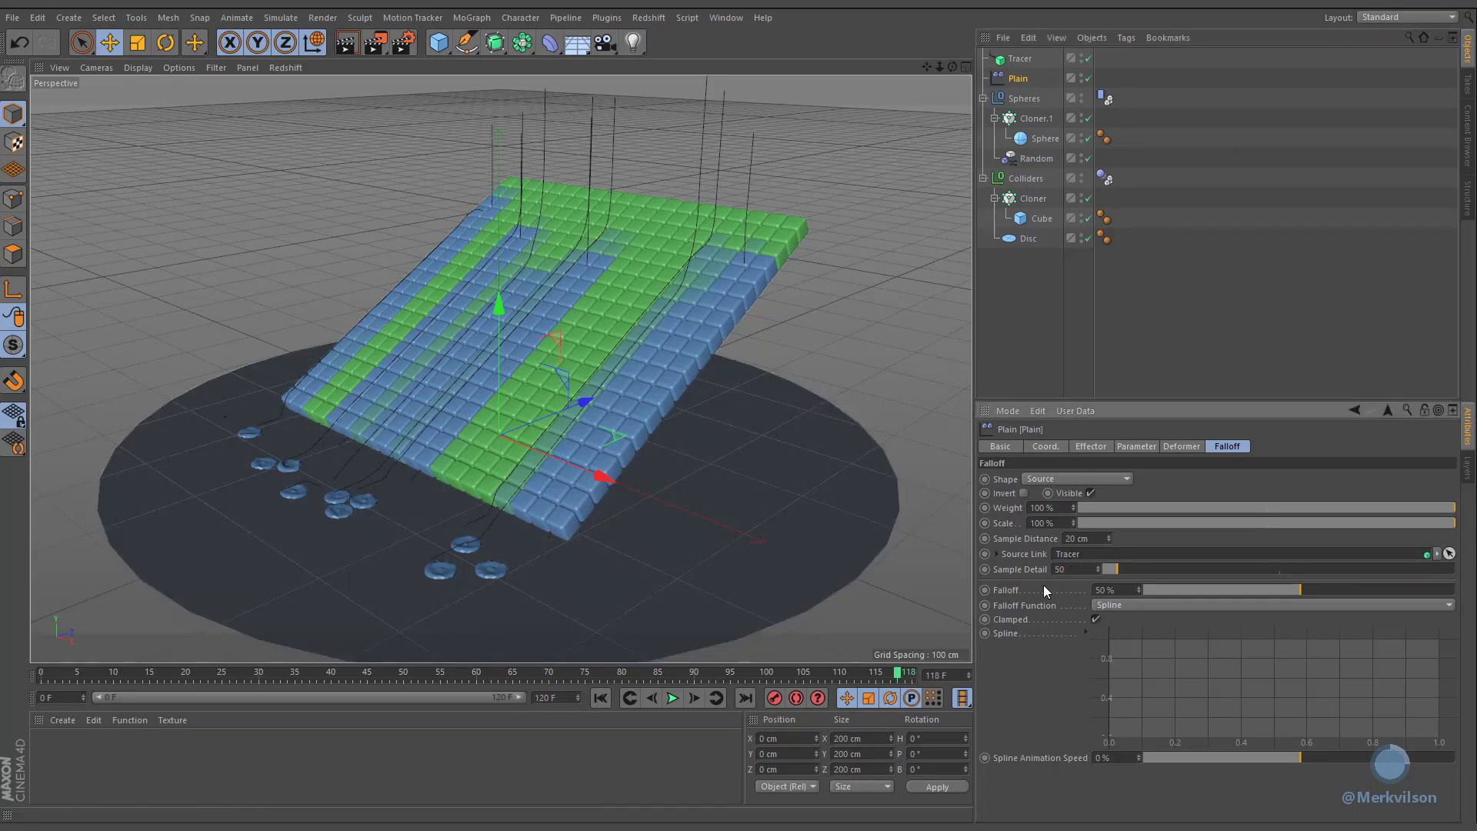
type("0")
key("Return")
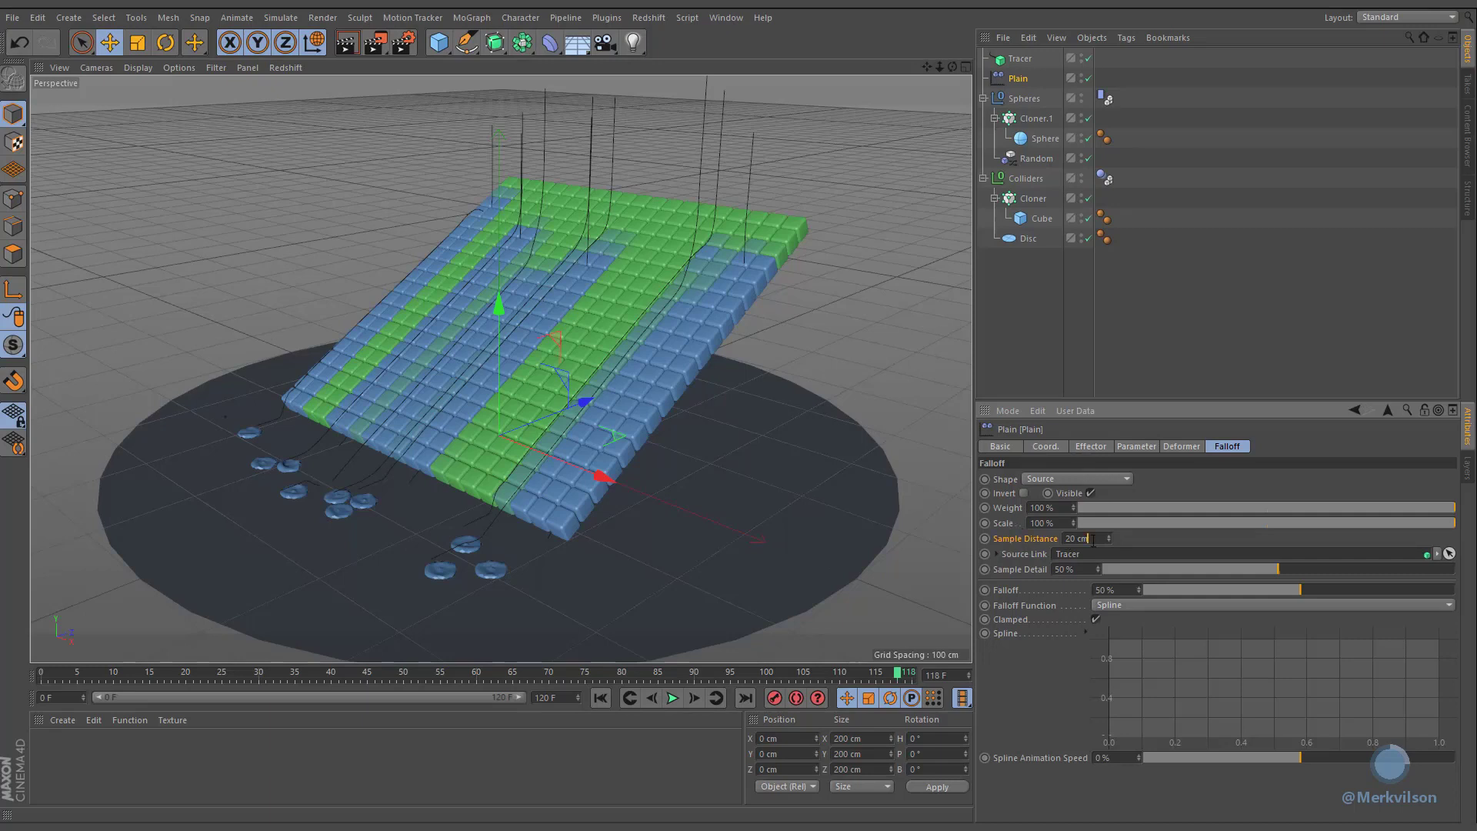
type("15")
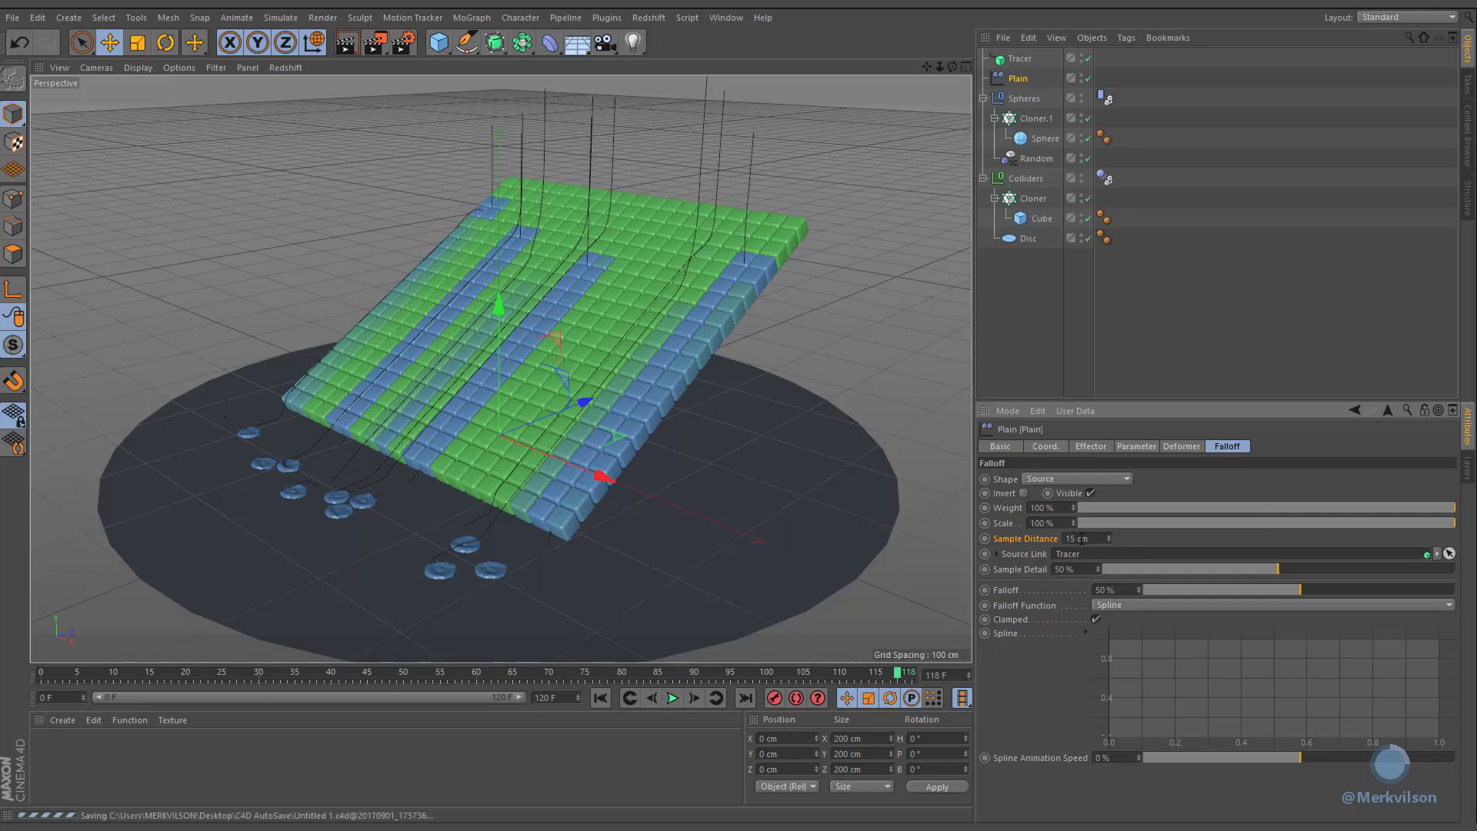
left_click(600, 698)
left_click(671, 698)
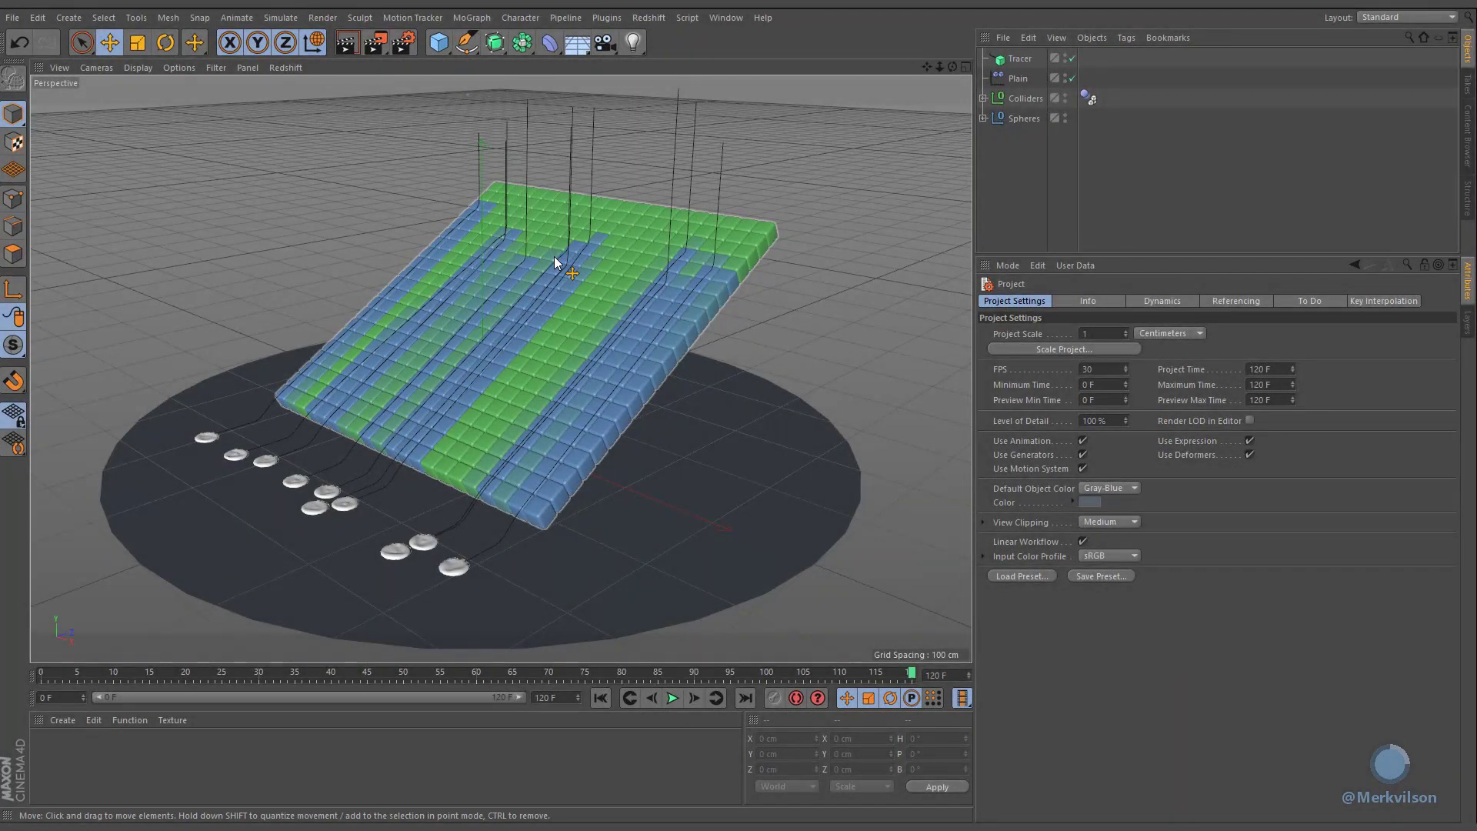
Step: Disable the Plain effector, create a new material and apply it to the Colliders group
left_click(1071, 77)
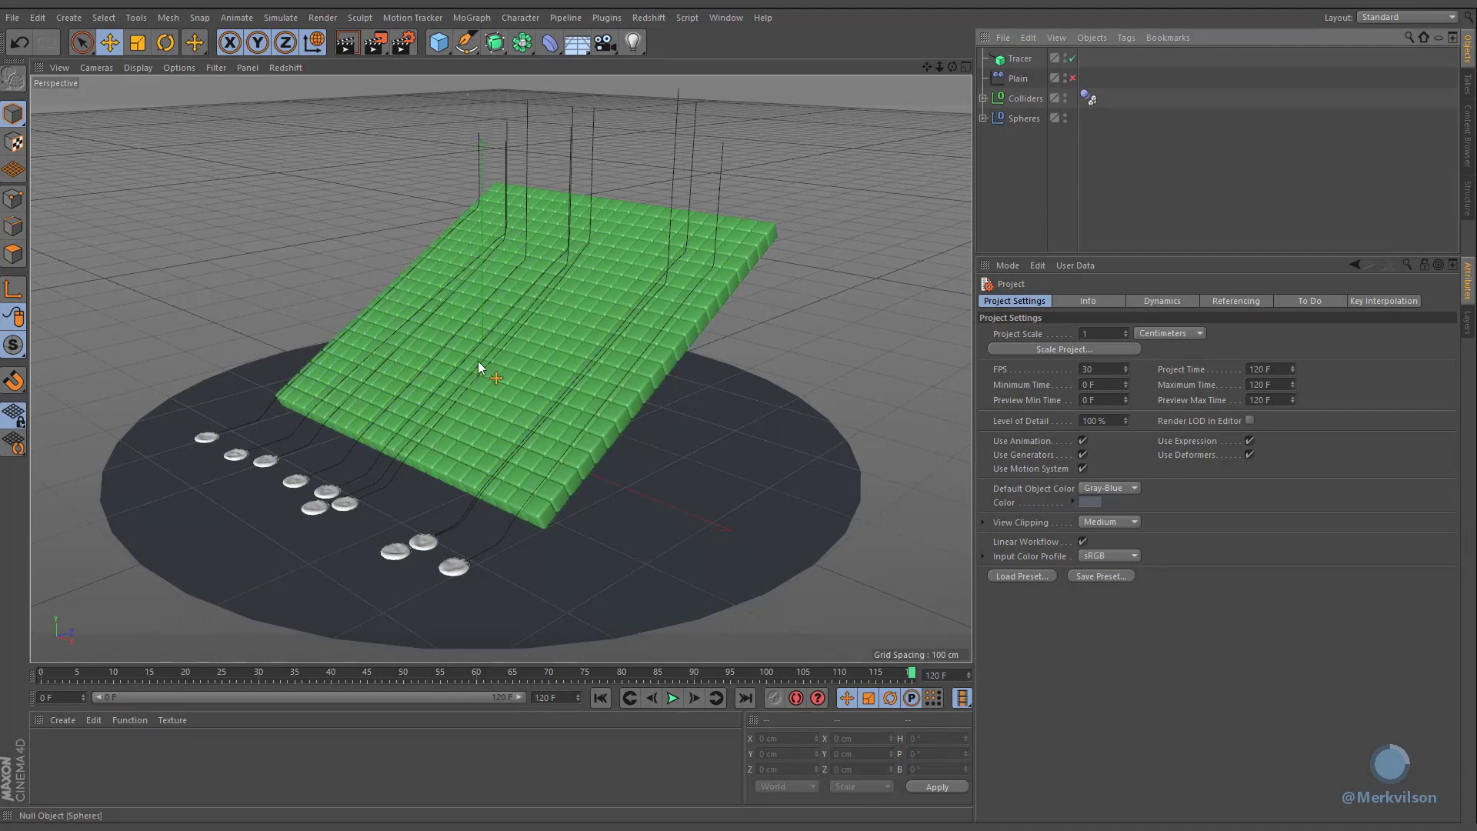
double_click(210, 744)
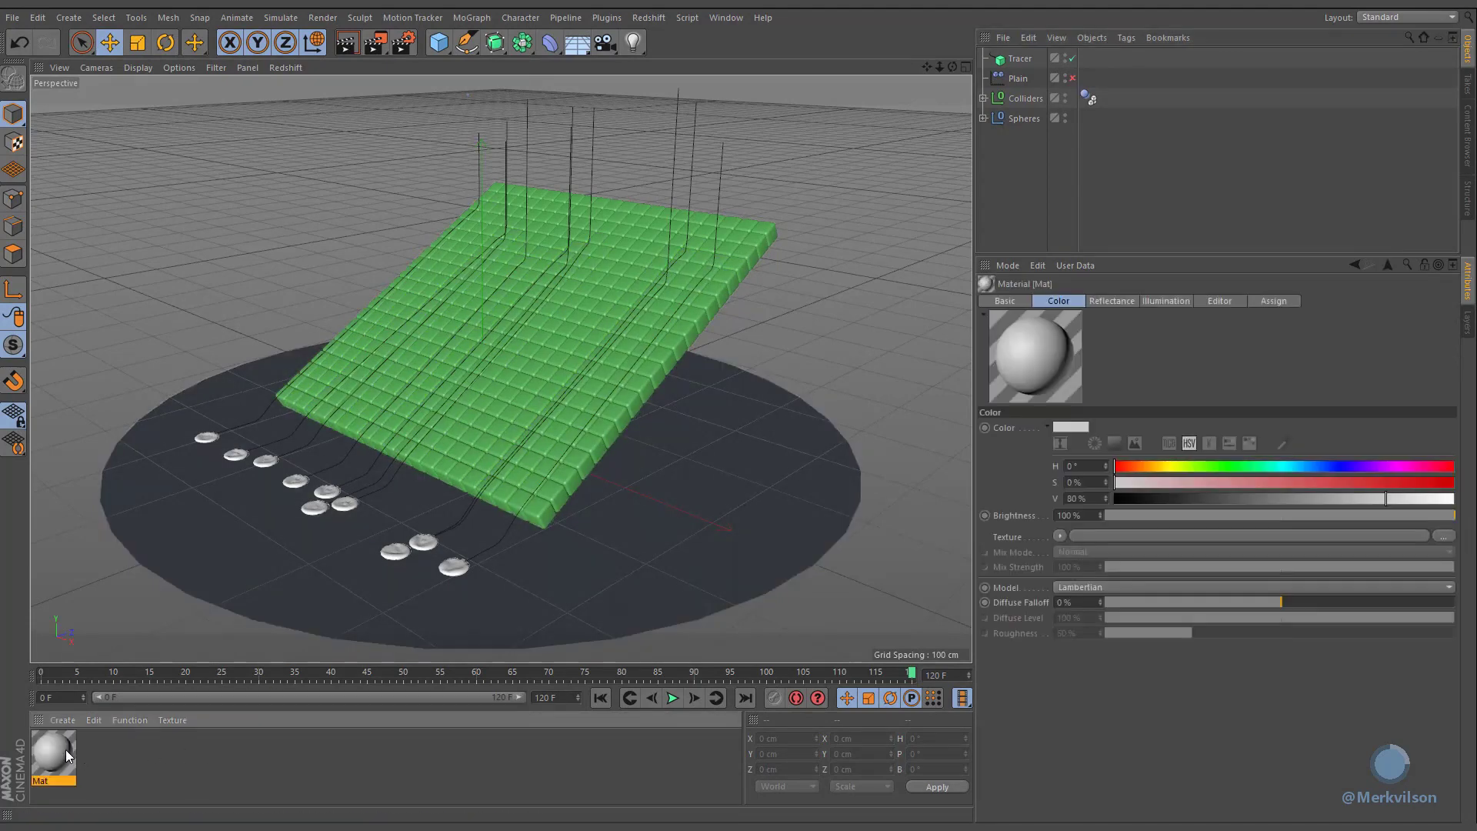
left_click_drag(66, 749, 1057, 104)
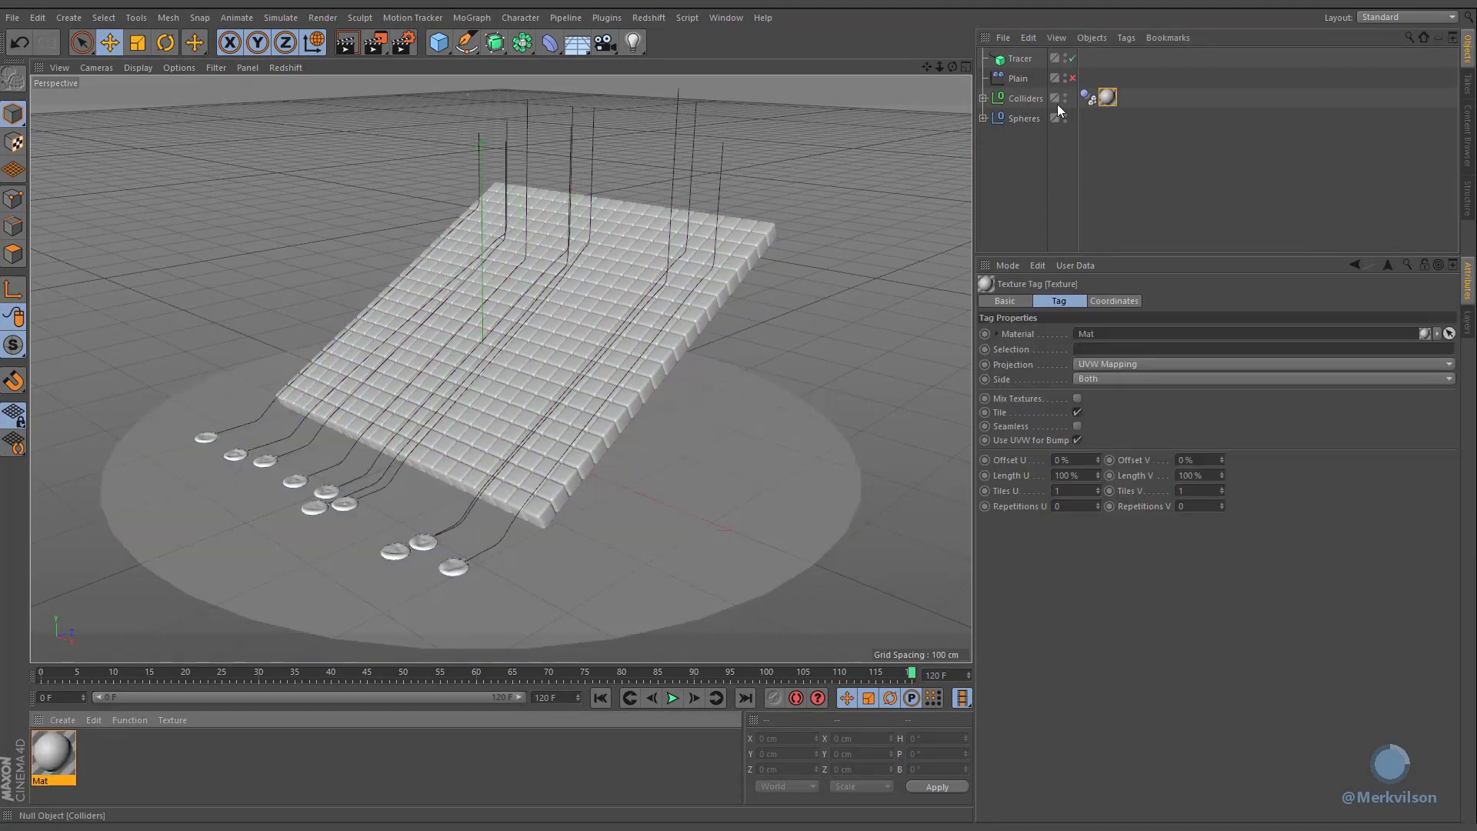
Step: Load a Proximal shader into the new material's colour Texture channel
double_click(1108, 98)
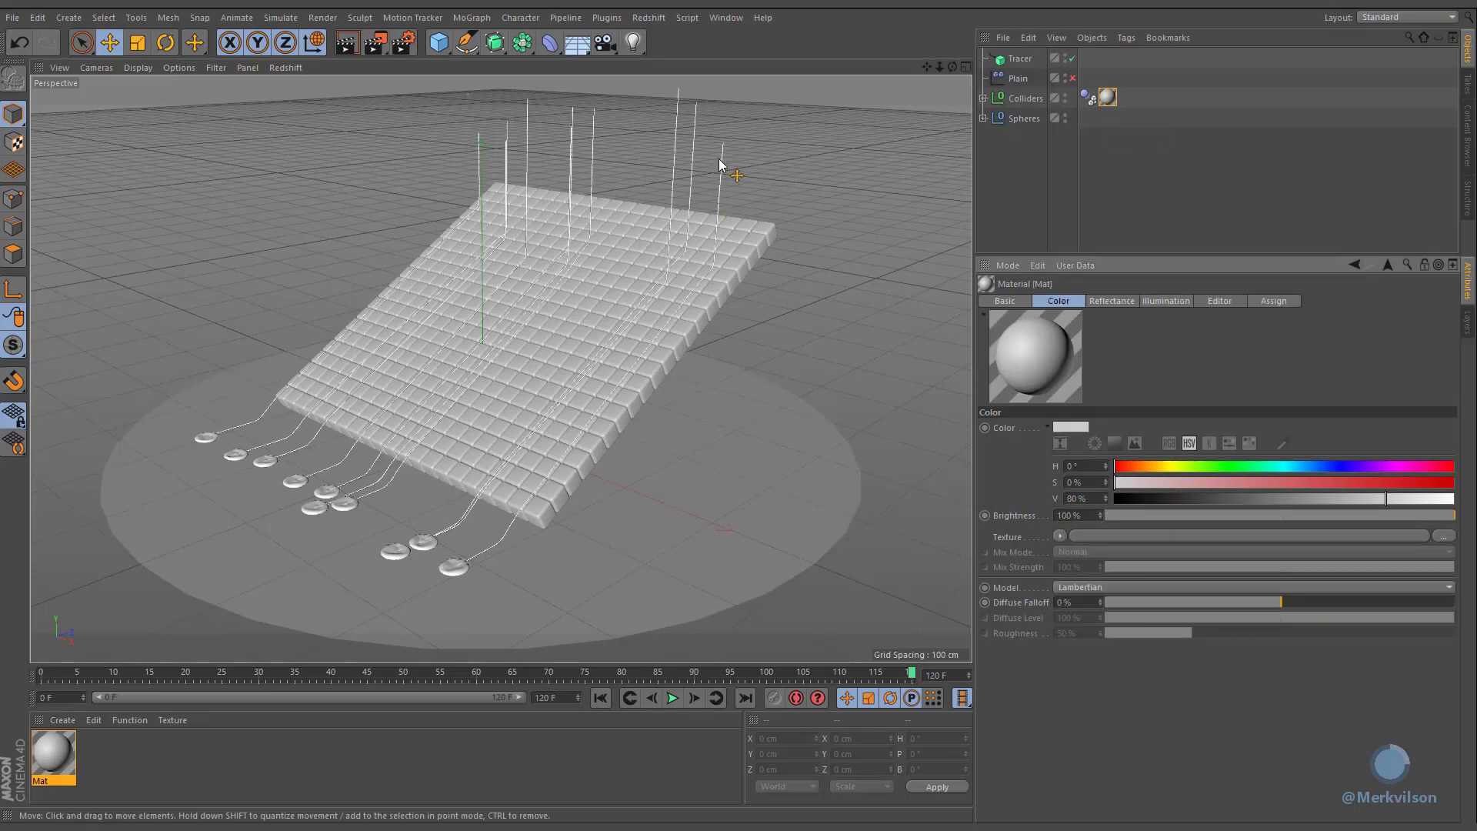
left_click(1059, 536)
mouse_move(1086, 443)
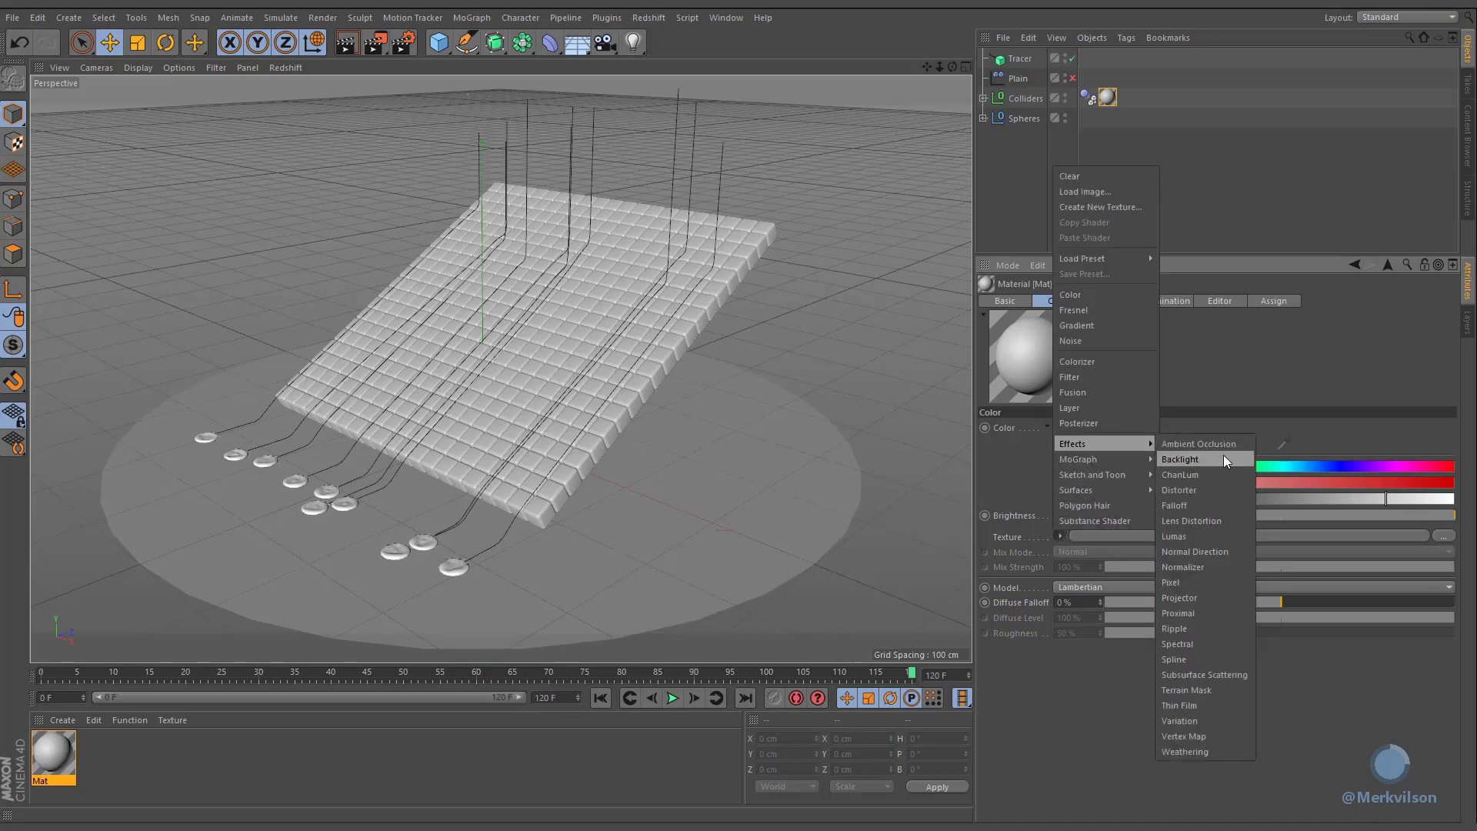
left_click(1213, 610)
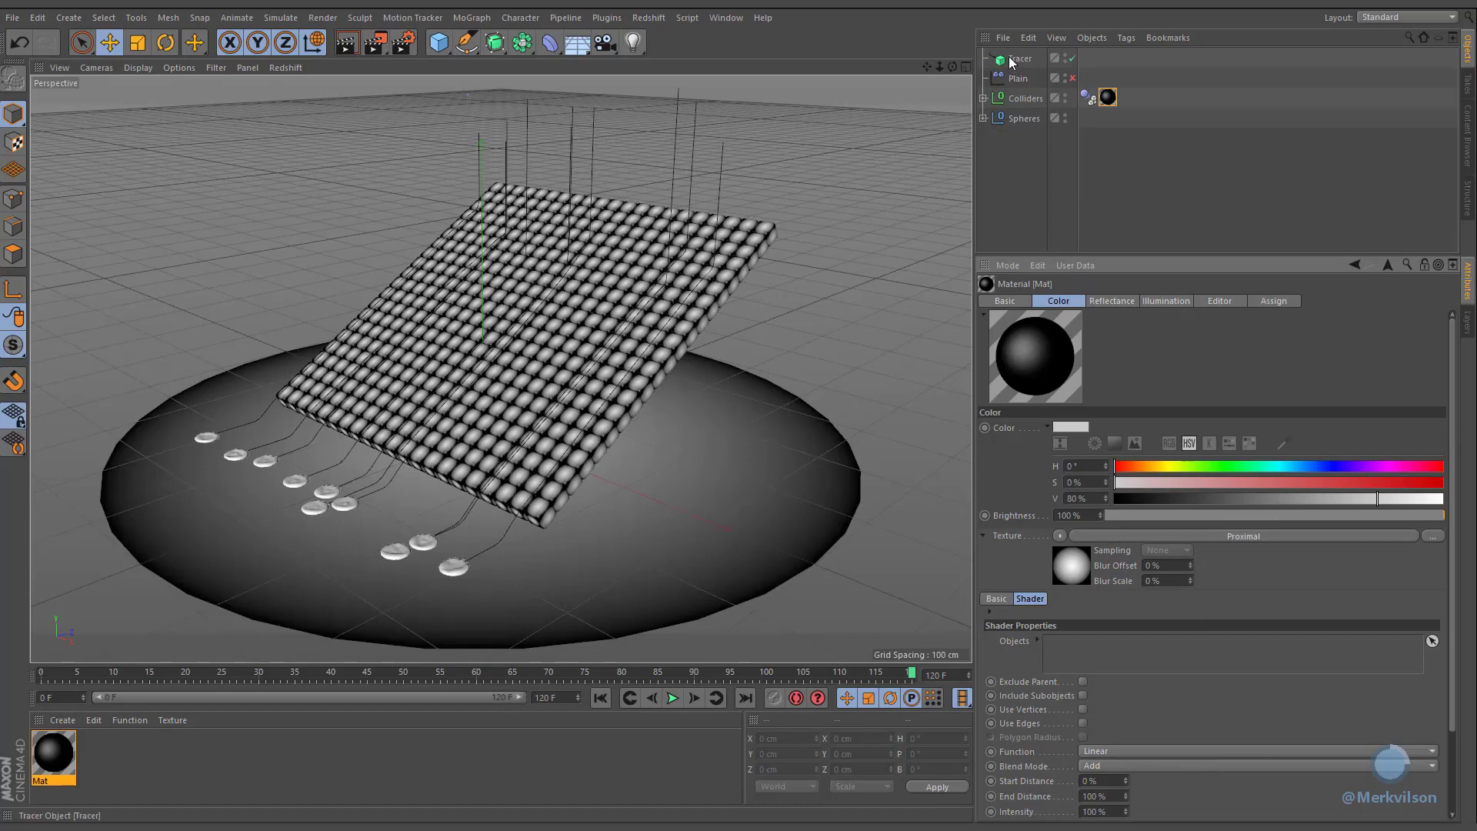
Step: Add the Tracer to the Proximal shader's Objects list and enable Use Edges and Use Vertices
left_click_drag(1017, 60, 1109, 658)
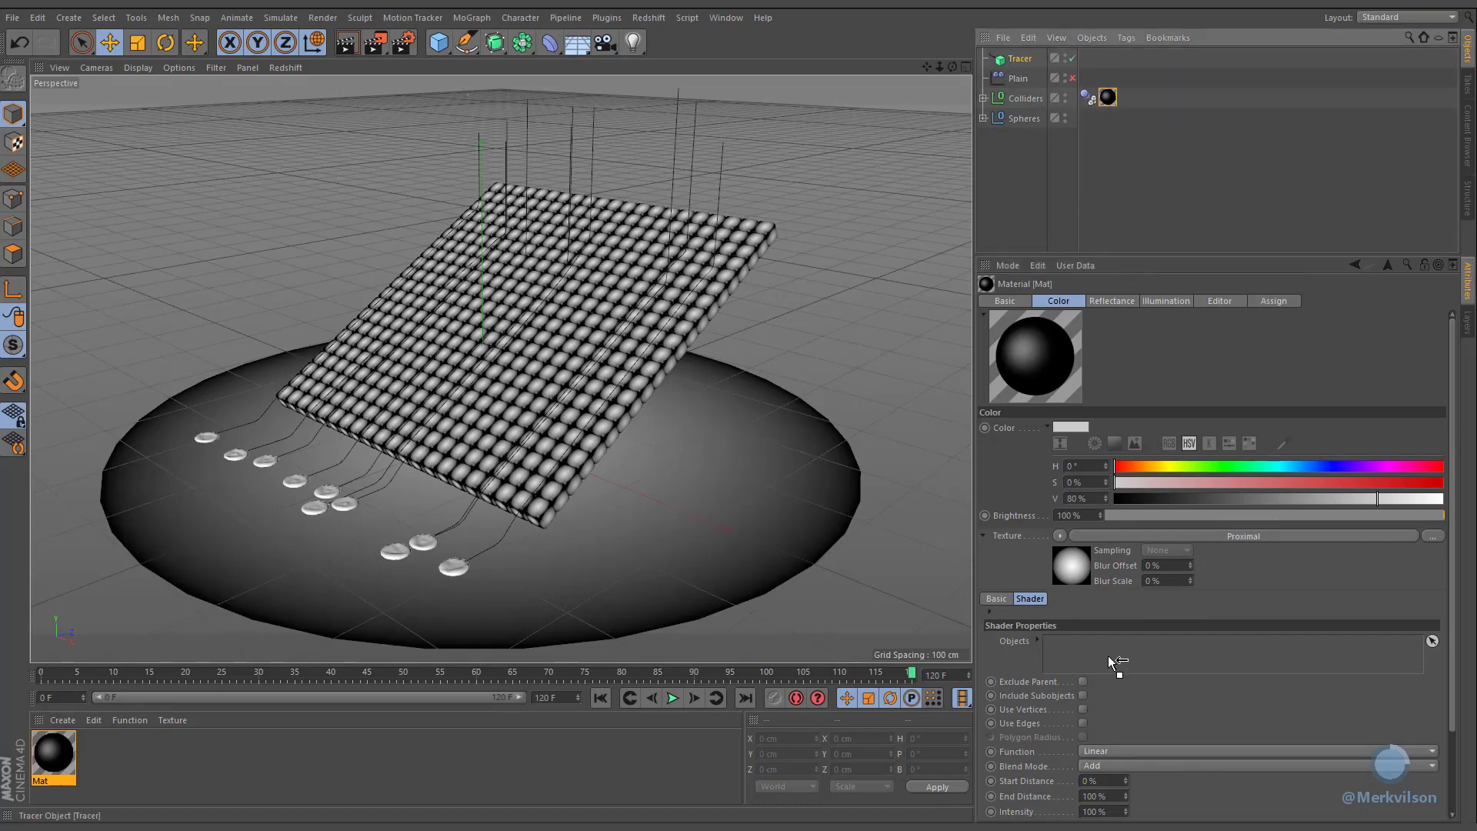
left_click(1082, 723)
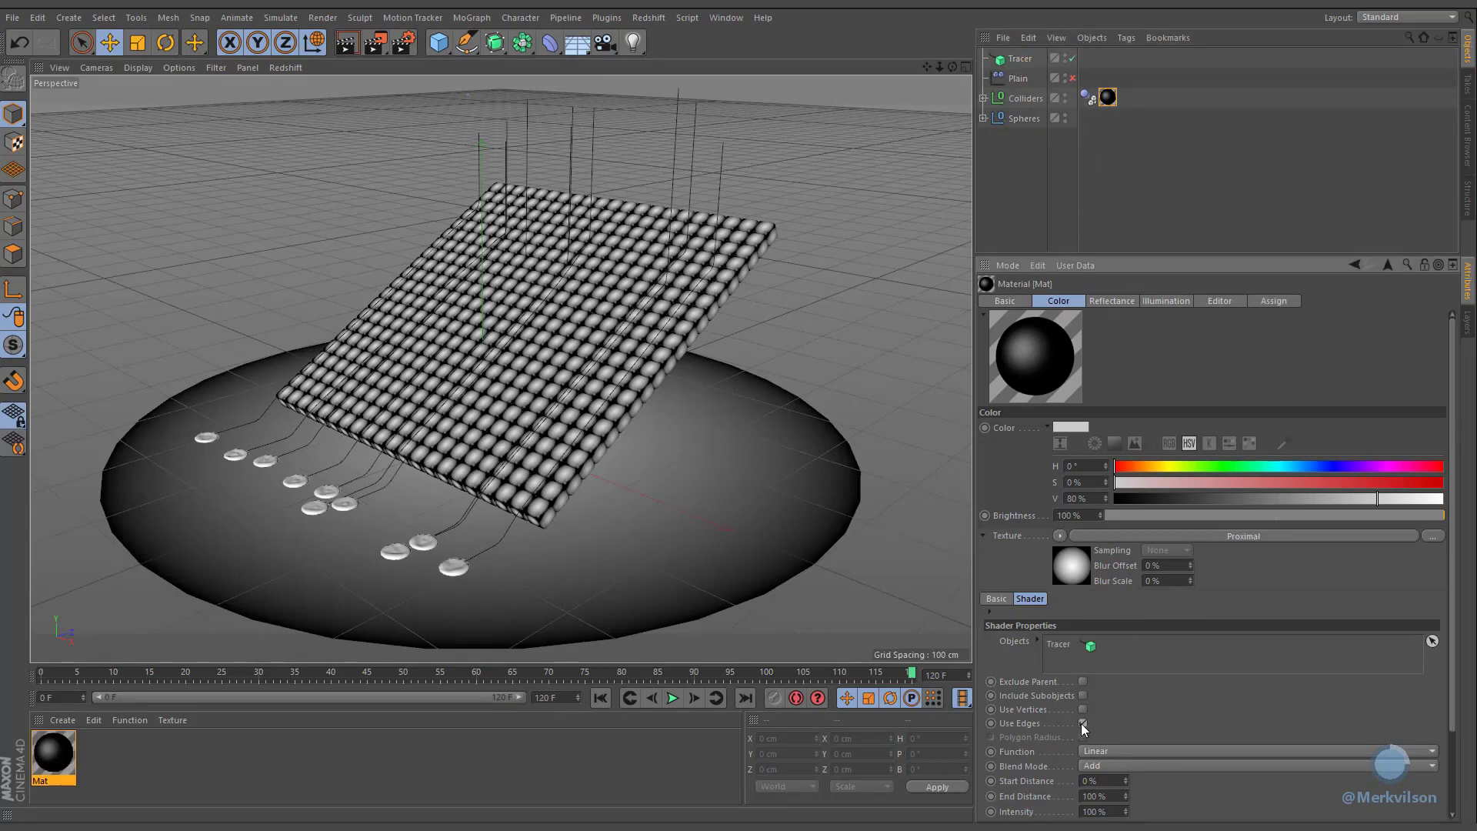
left_click(1083, 710)
Step: Open an Interactive Render Region stretched over the whole viewport and switch it to Alpha Mode
left_click_drag(372, 44, 387, 58)
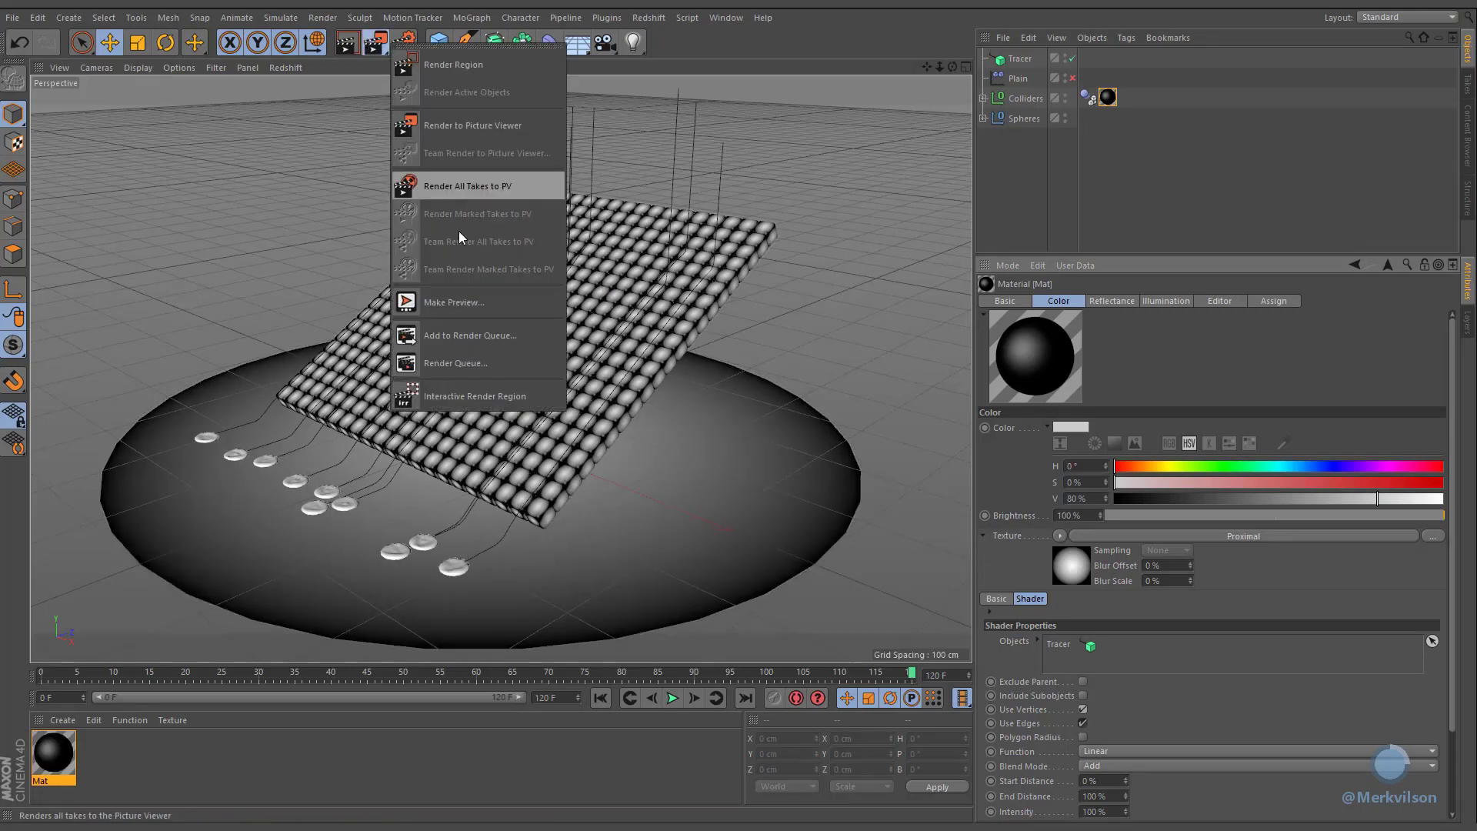
left_click(461, 393)
left_click_drag(260, 223, 57, 96)
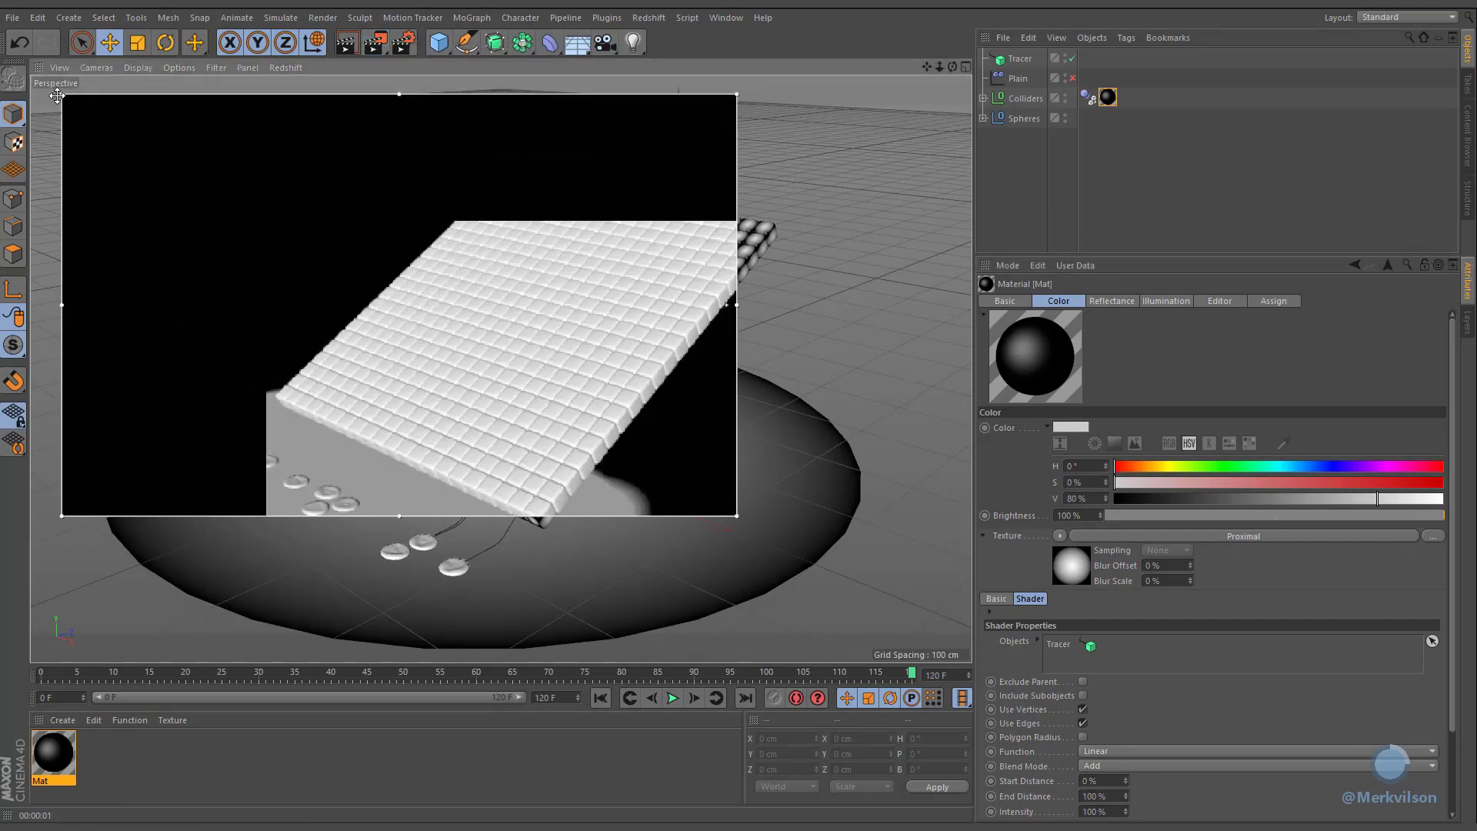
left_click_drag(736, 516, 951, 643)
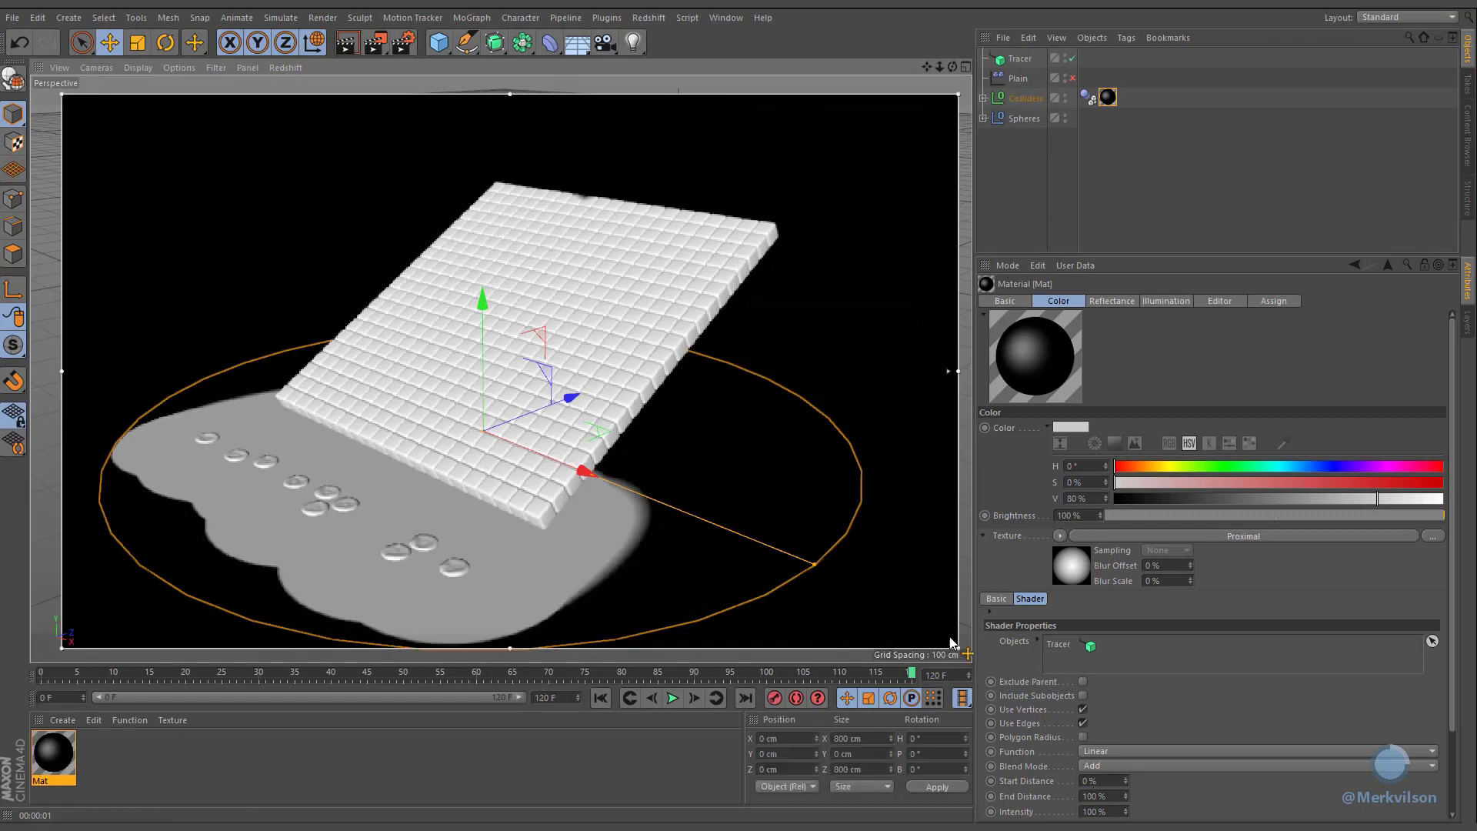
right_click(704, 92)
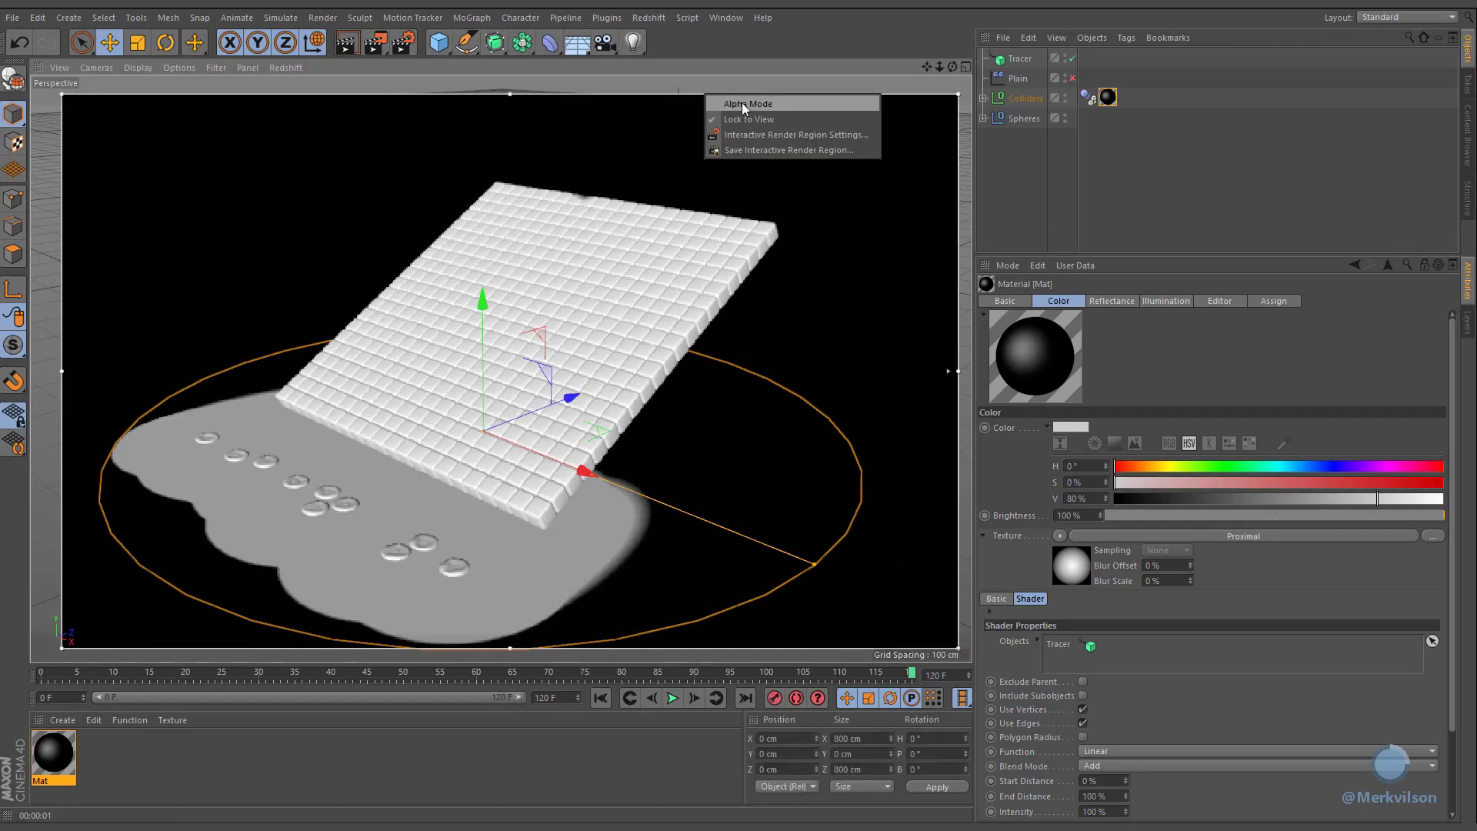
left_click(741, 105)
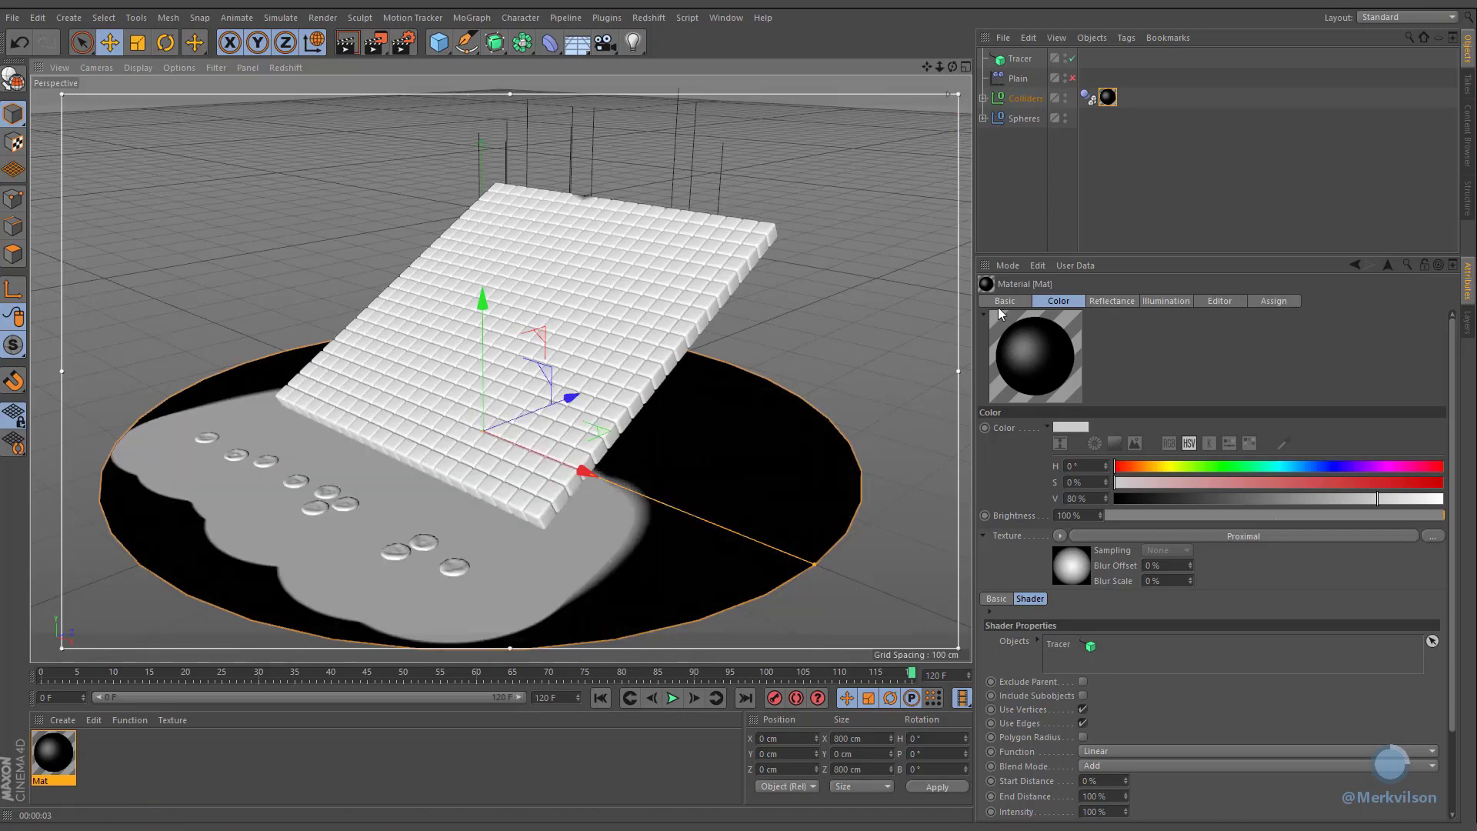
Step: Set the Proximal shader's Intensity to 50% and End Distance to 15%
left_click(1108, 795)
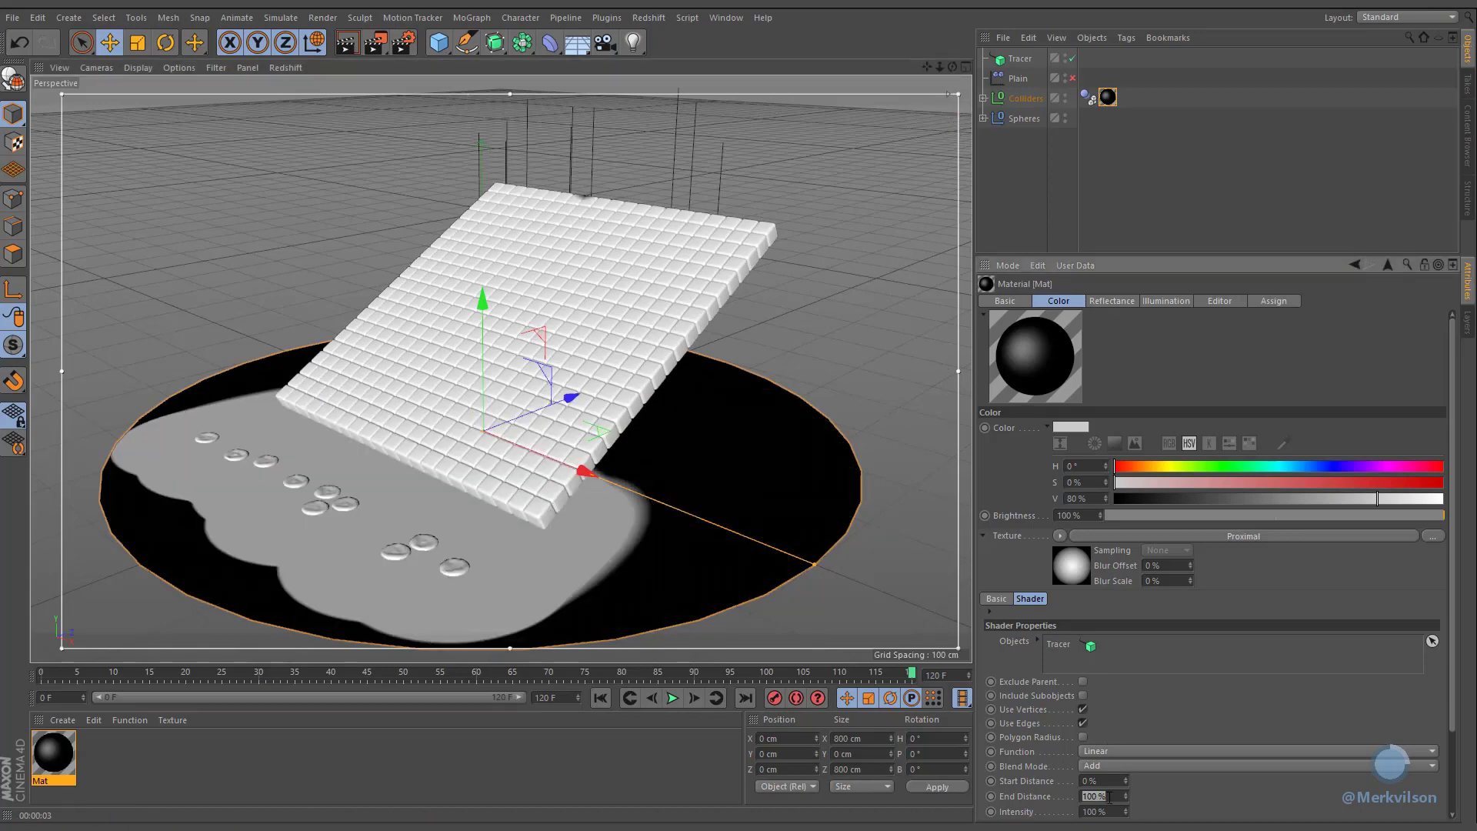
type("10")
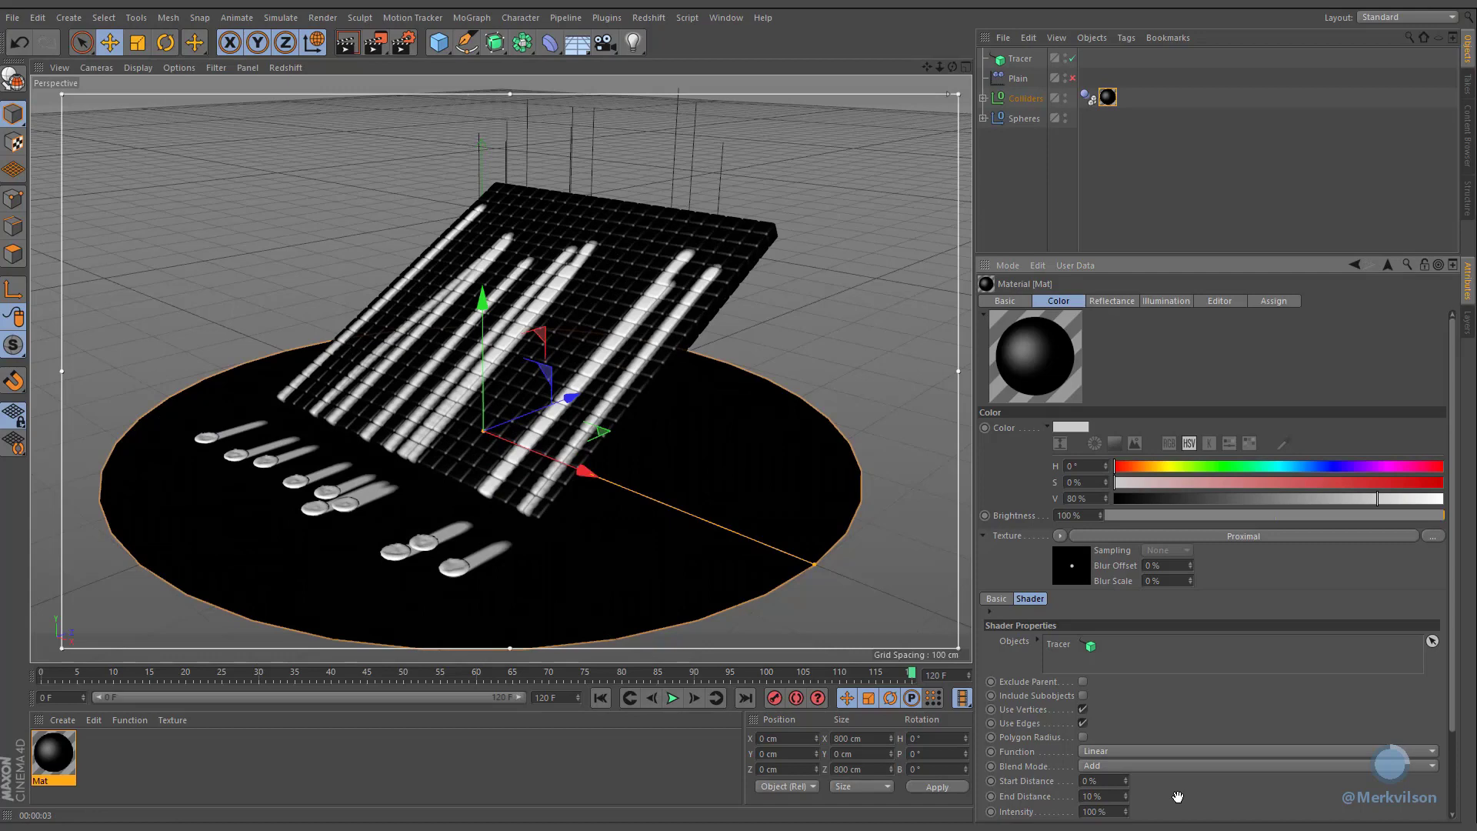
left_click(1112, 810)
type("50")
key("Return")
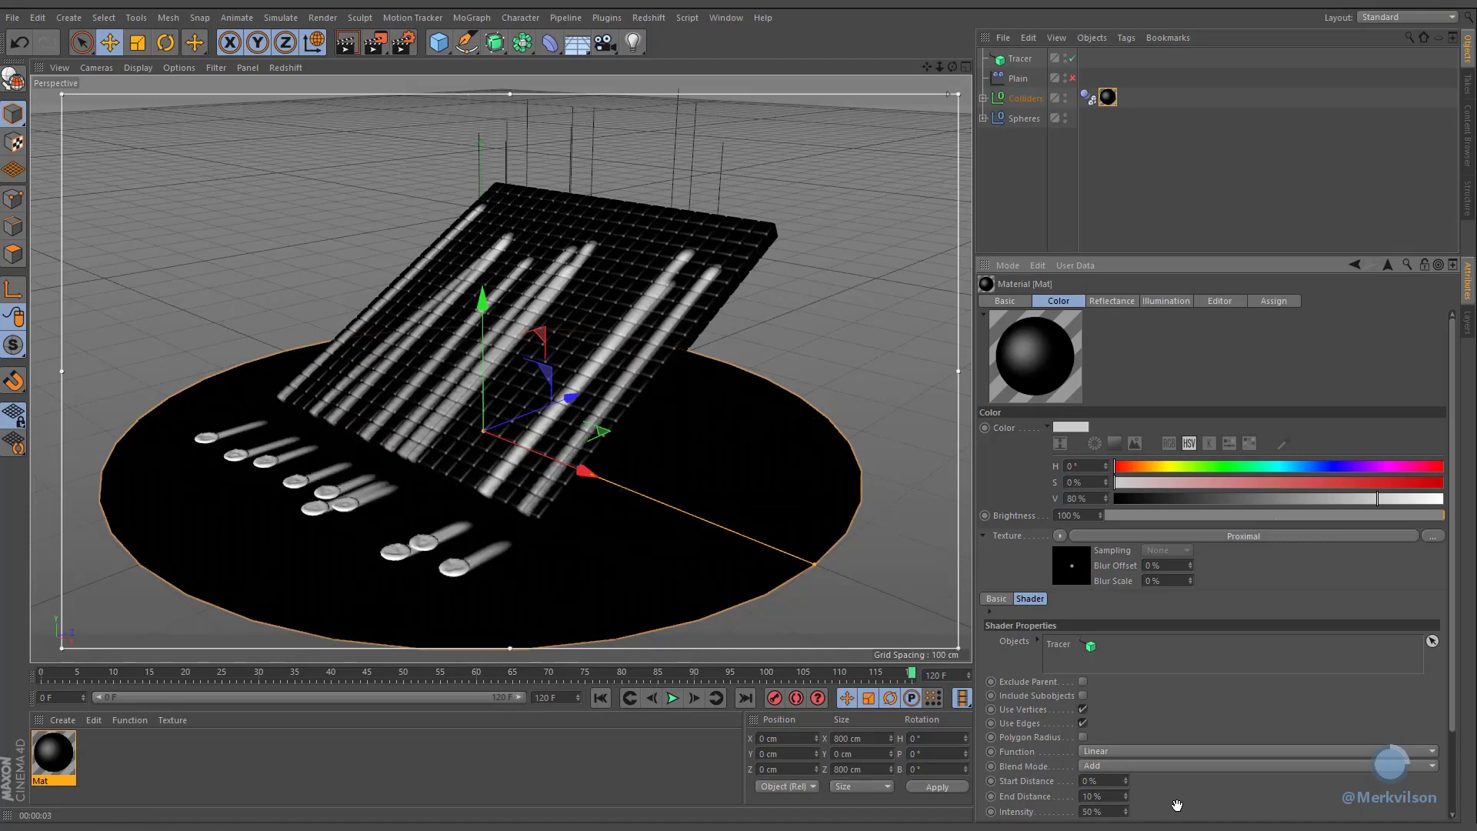
double_click(1119, 797)
type("15")
key("Return")
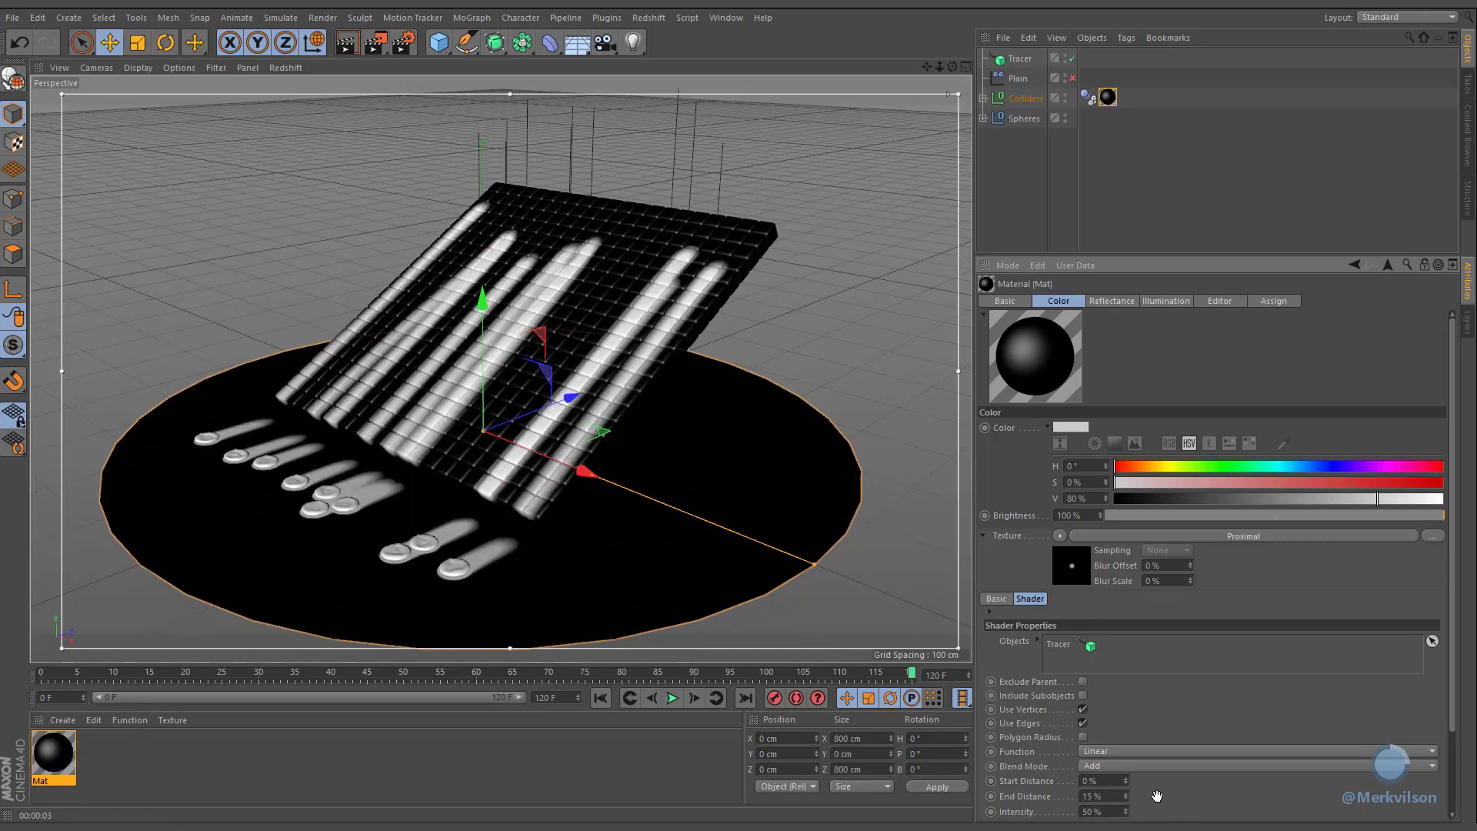
Step: Wrap the Proximal shader in a Colorizer shader and load the Sky 2 gradient preset
left_click(1060, 535)
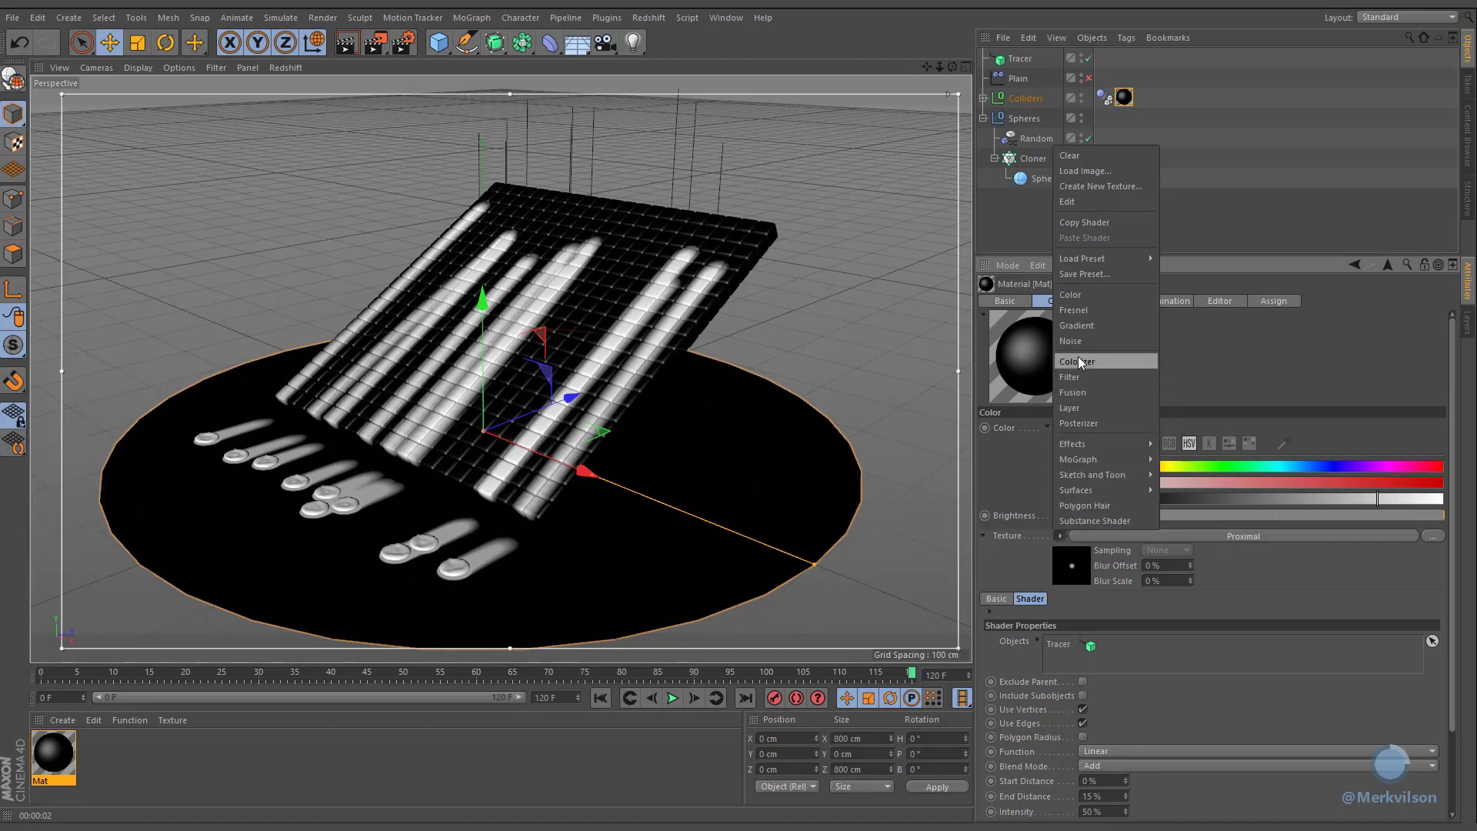
left_click(1134, 360)
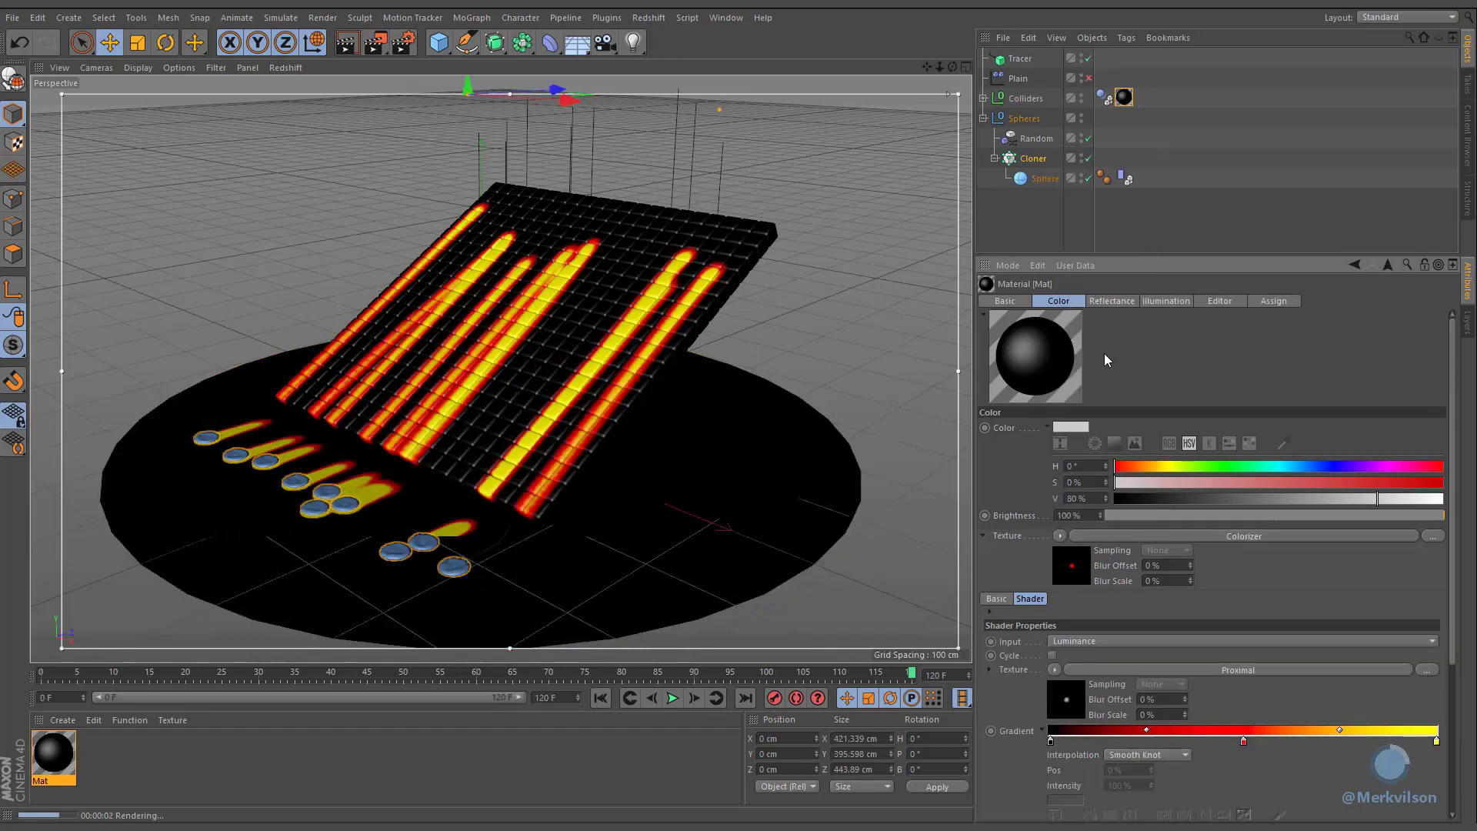
scroll(1007, 768, "down", 5)
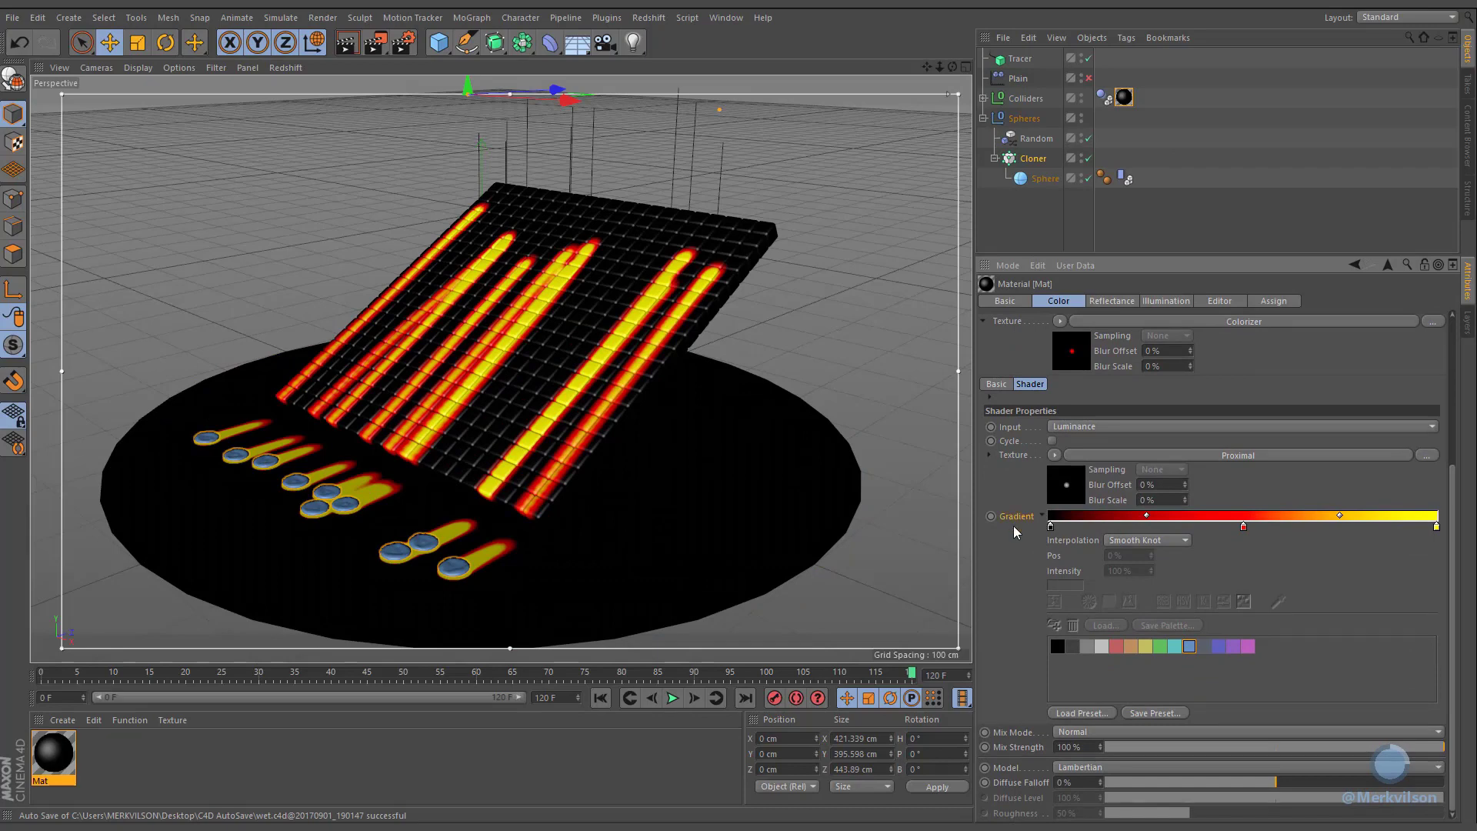
left_click(1078, 714)
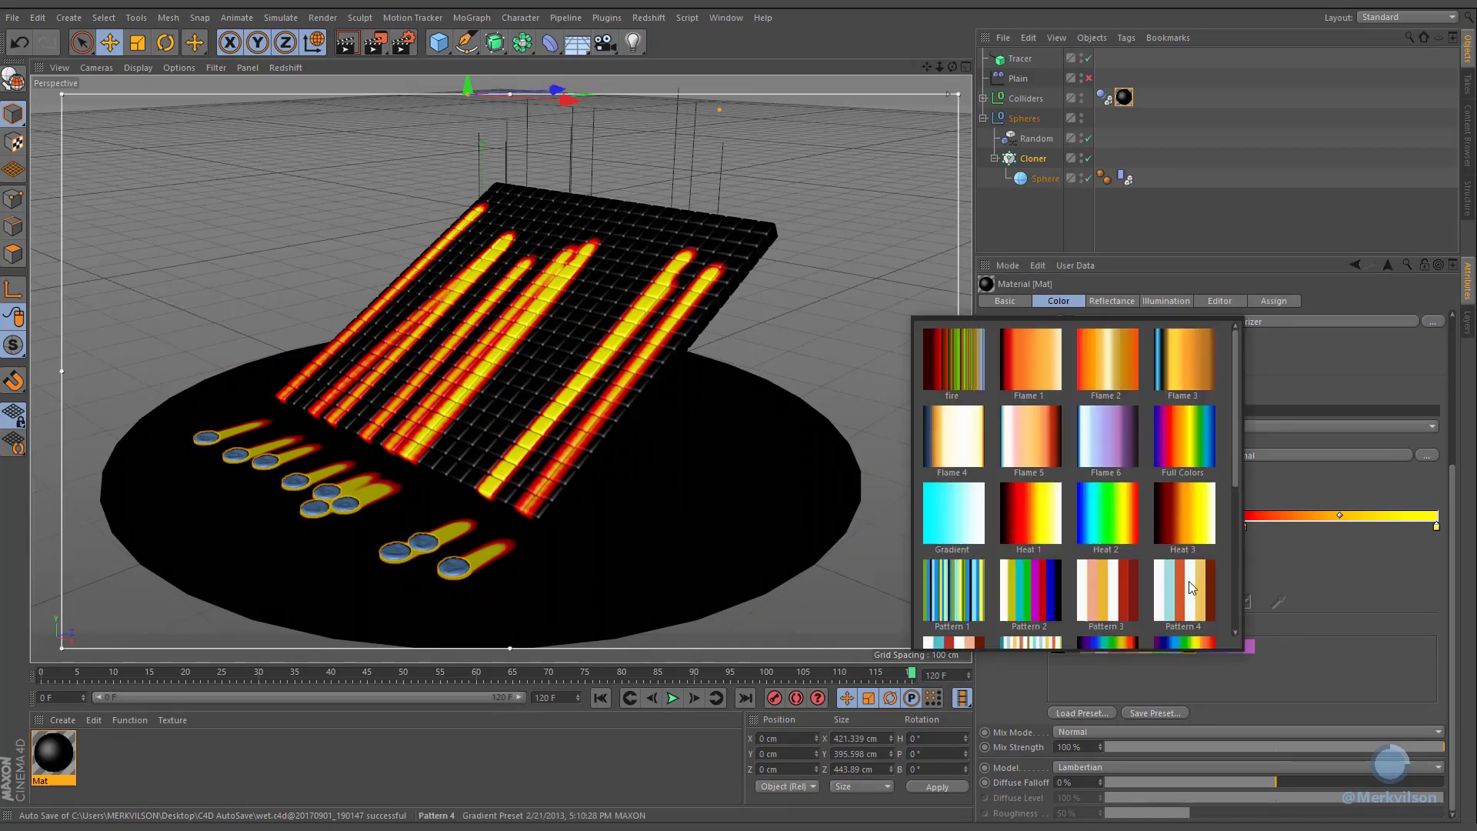
left_click_drag(1234, 466, 1226, 631)
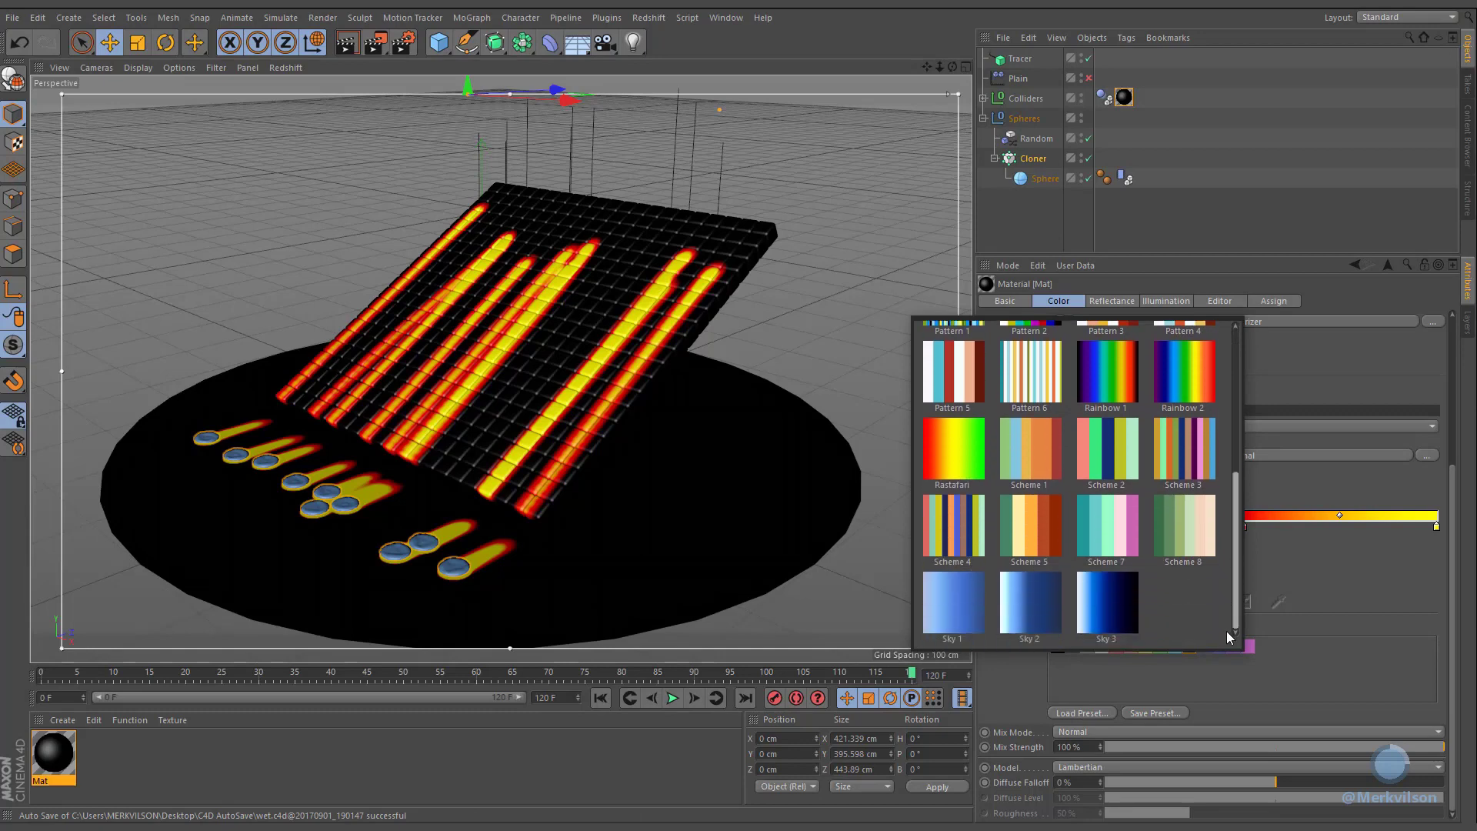
left_click(1029, 613)
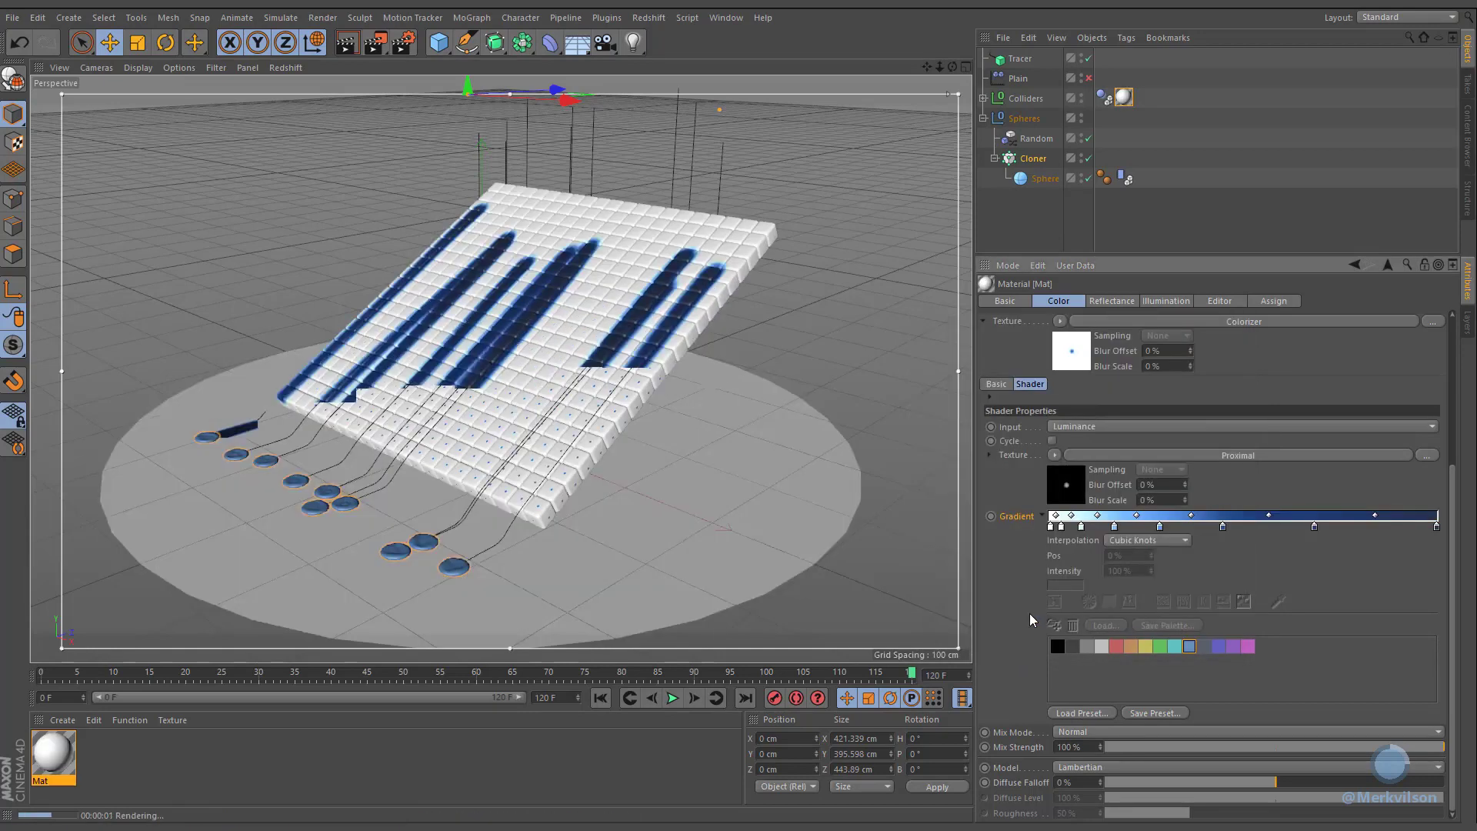
Step: Set the render frame range to All Frames and render the animation to the Picture Viewer without saving
left_click(403, 43)
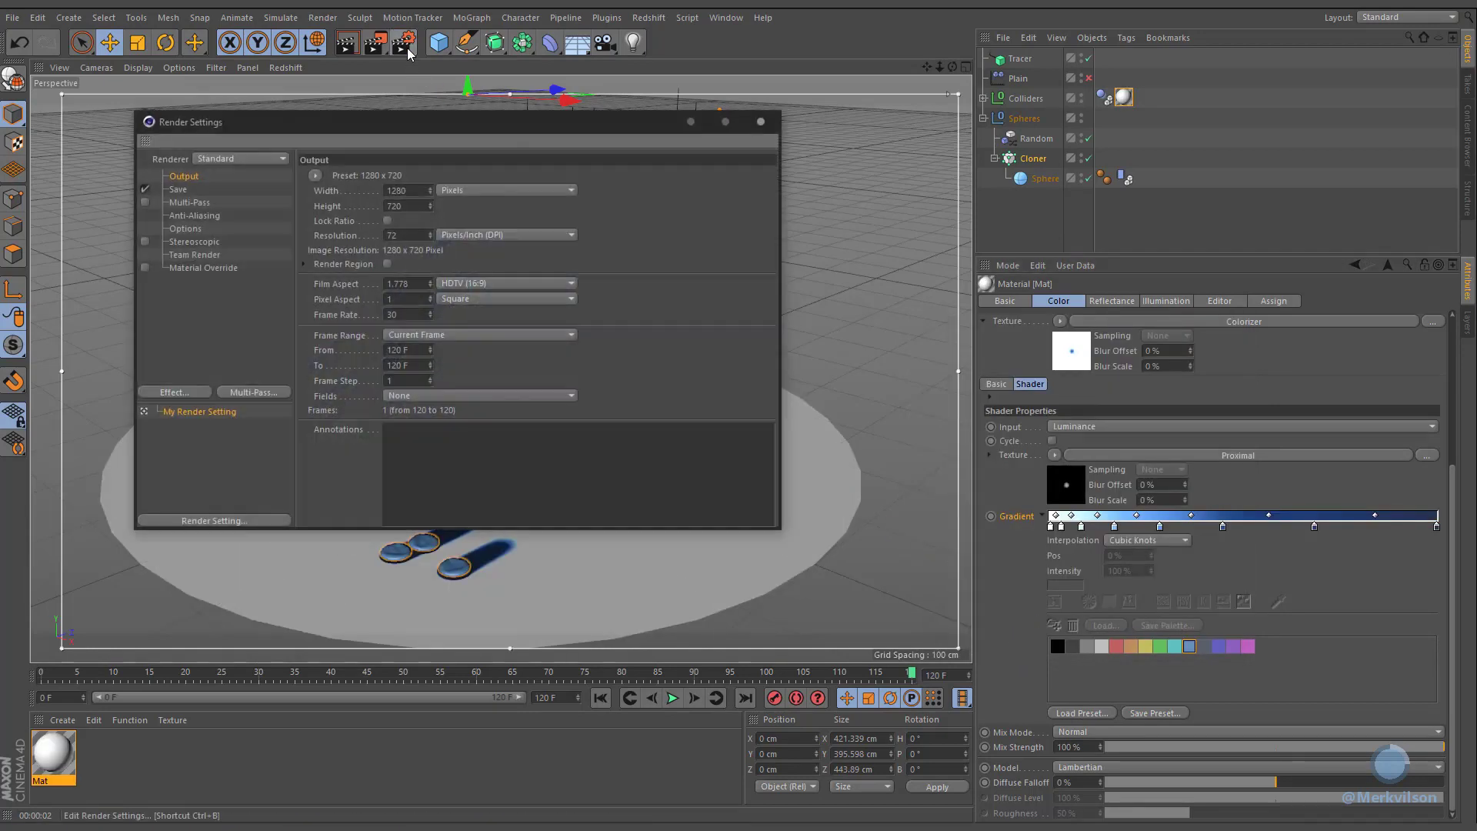
left_click(444, 334)
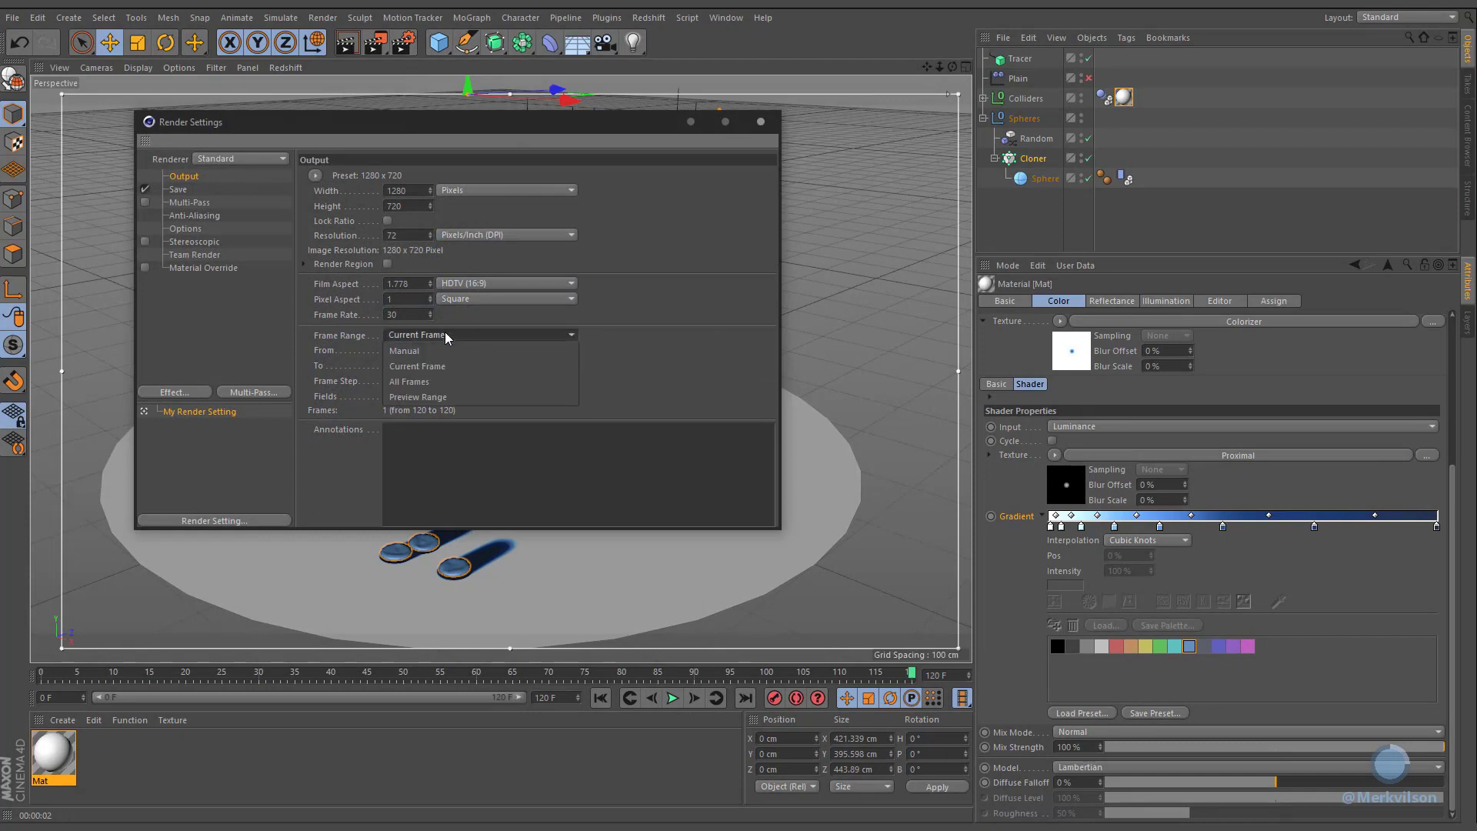
left_click(442, 380)
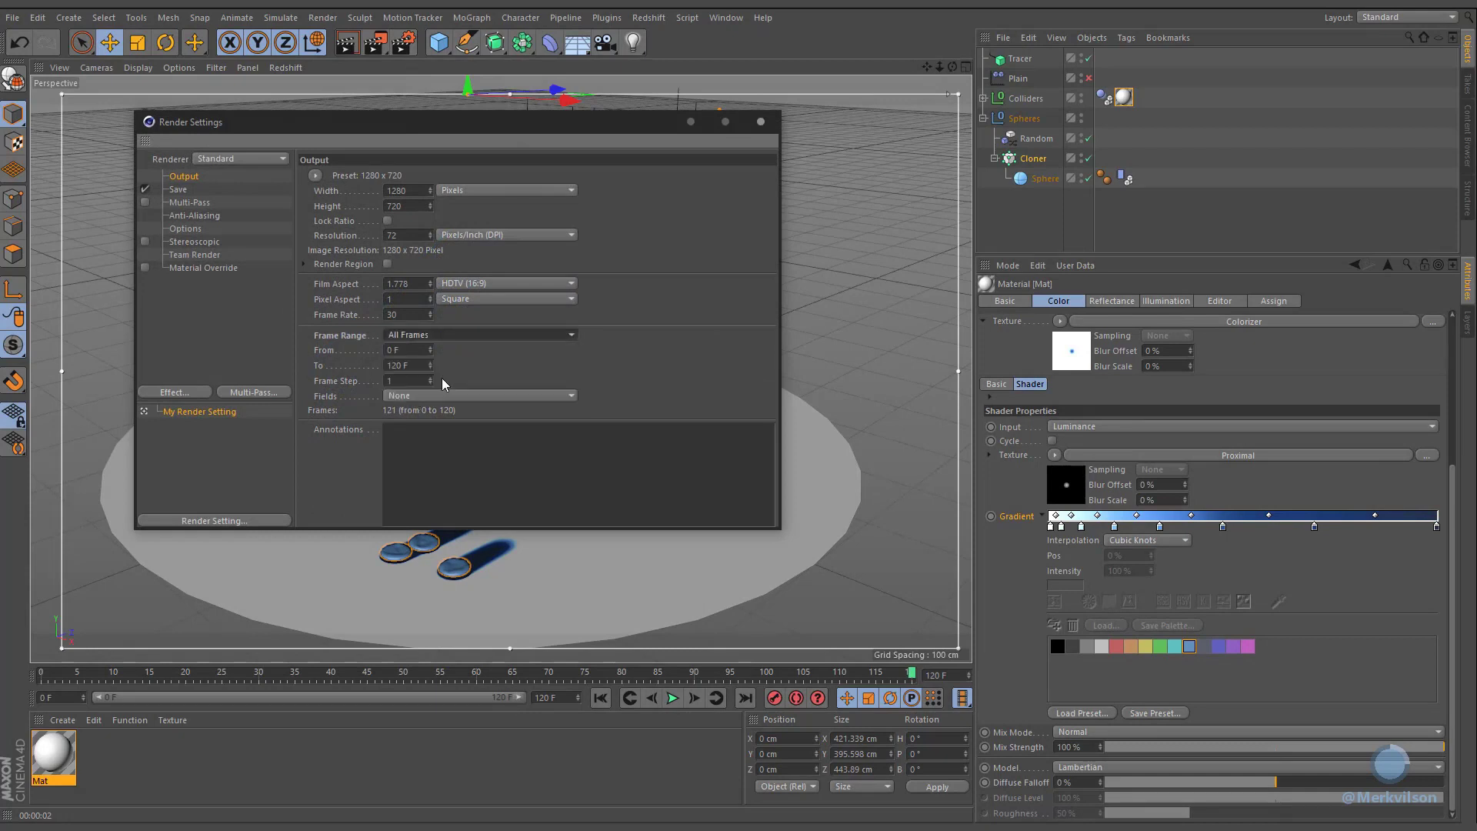
left_click(378, 53)
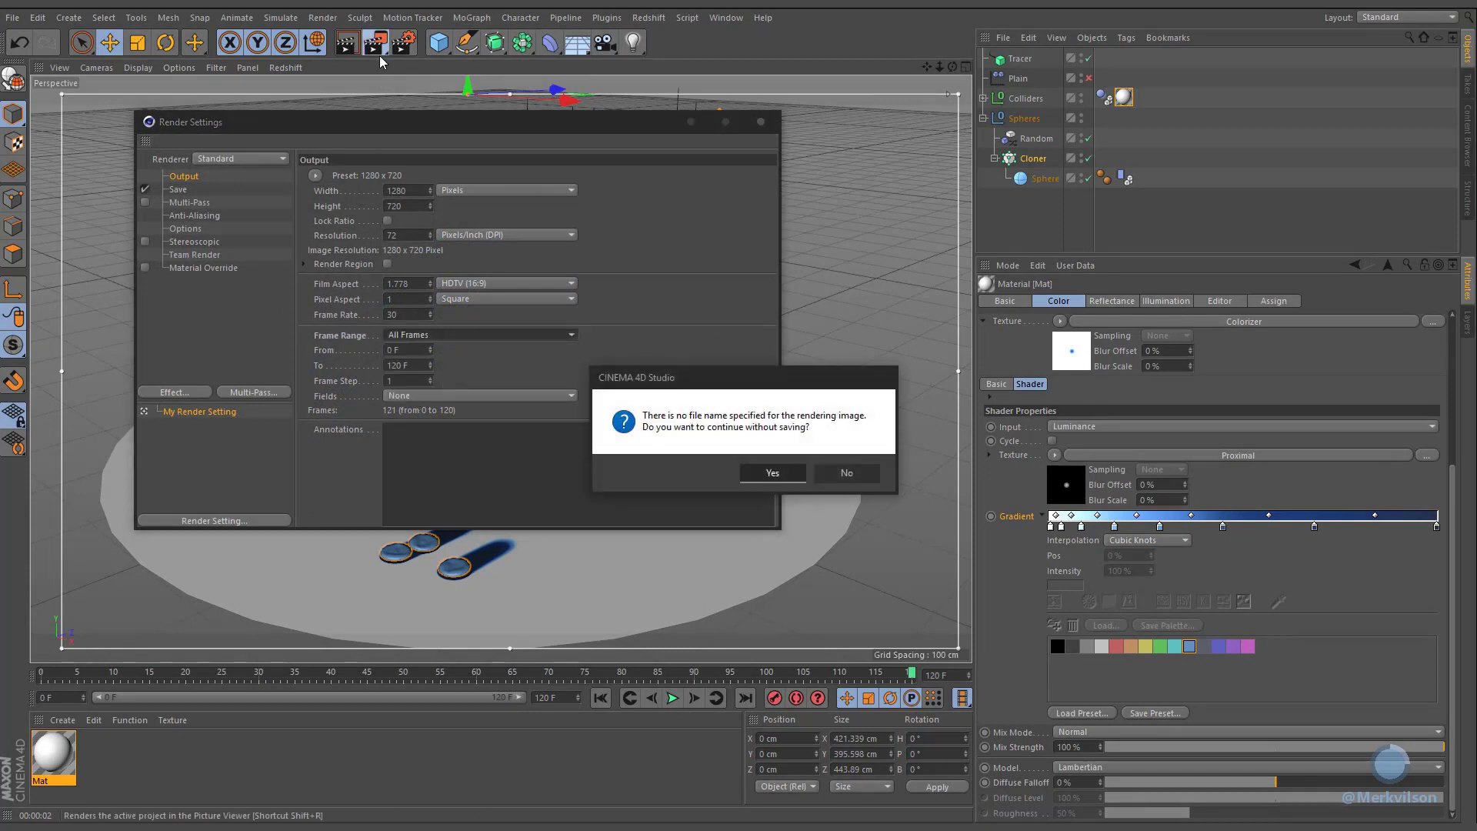
left_click(772, 470)
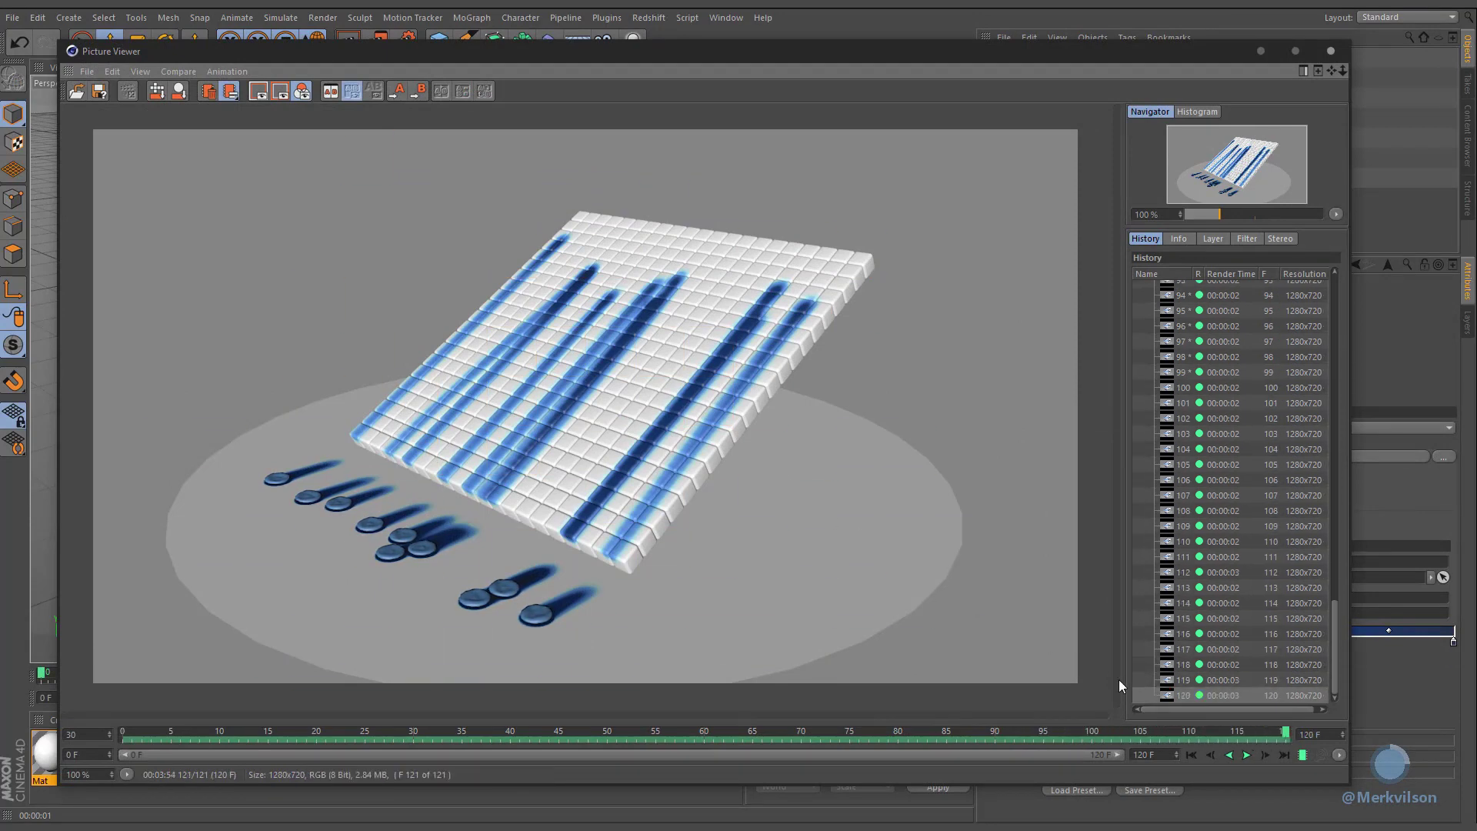
Step: Play back the rendered animation in the Picture Viewer
left_click(1247, 754)
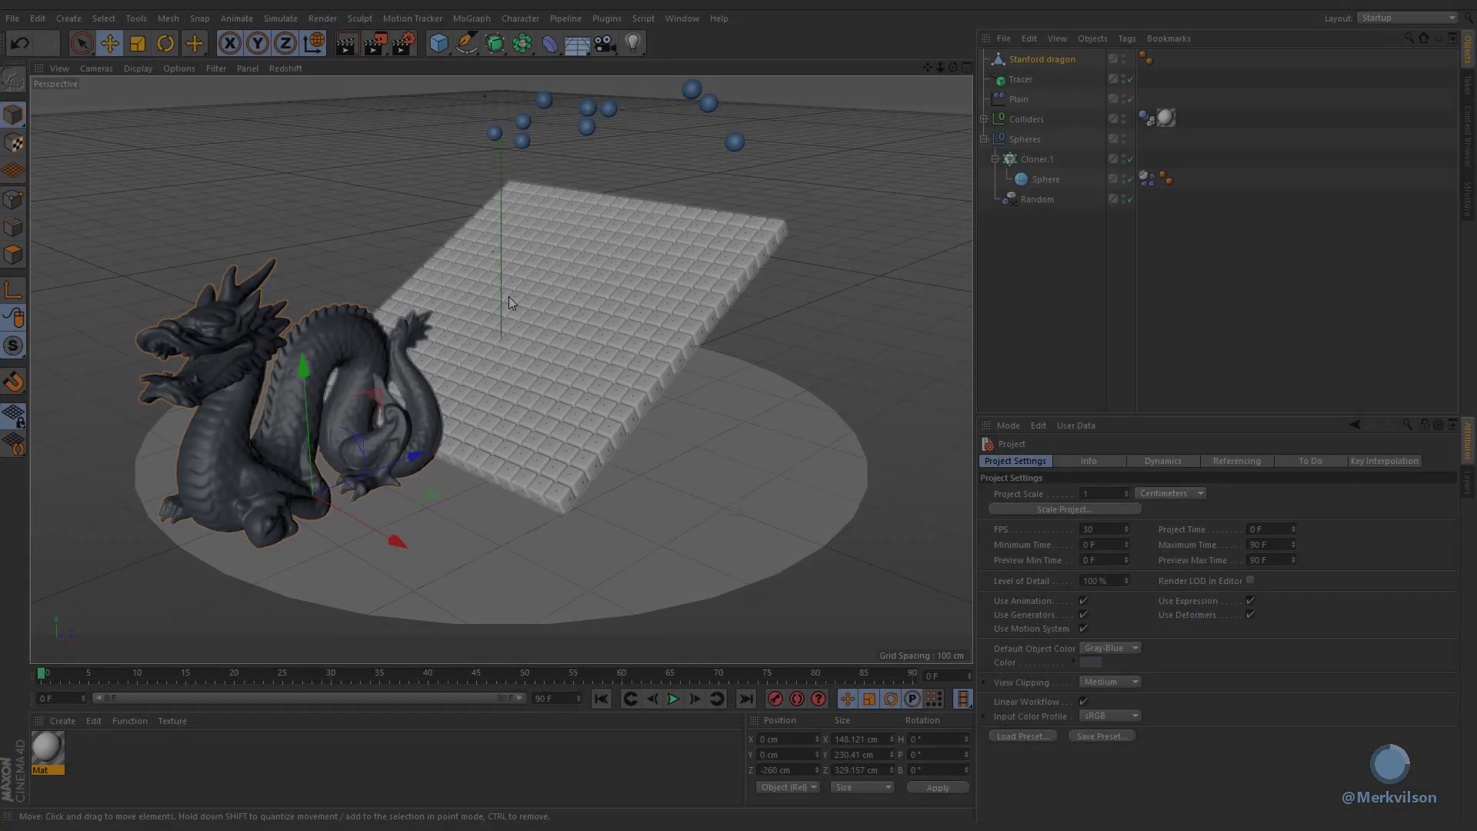
Step: Select the Stanford dragon and duplicate it in the object list
left_click(302, 329)
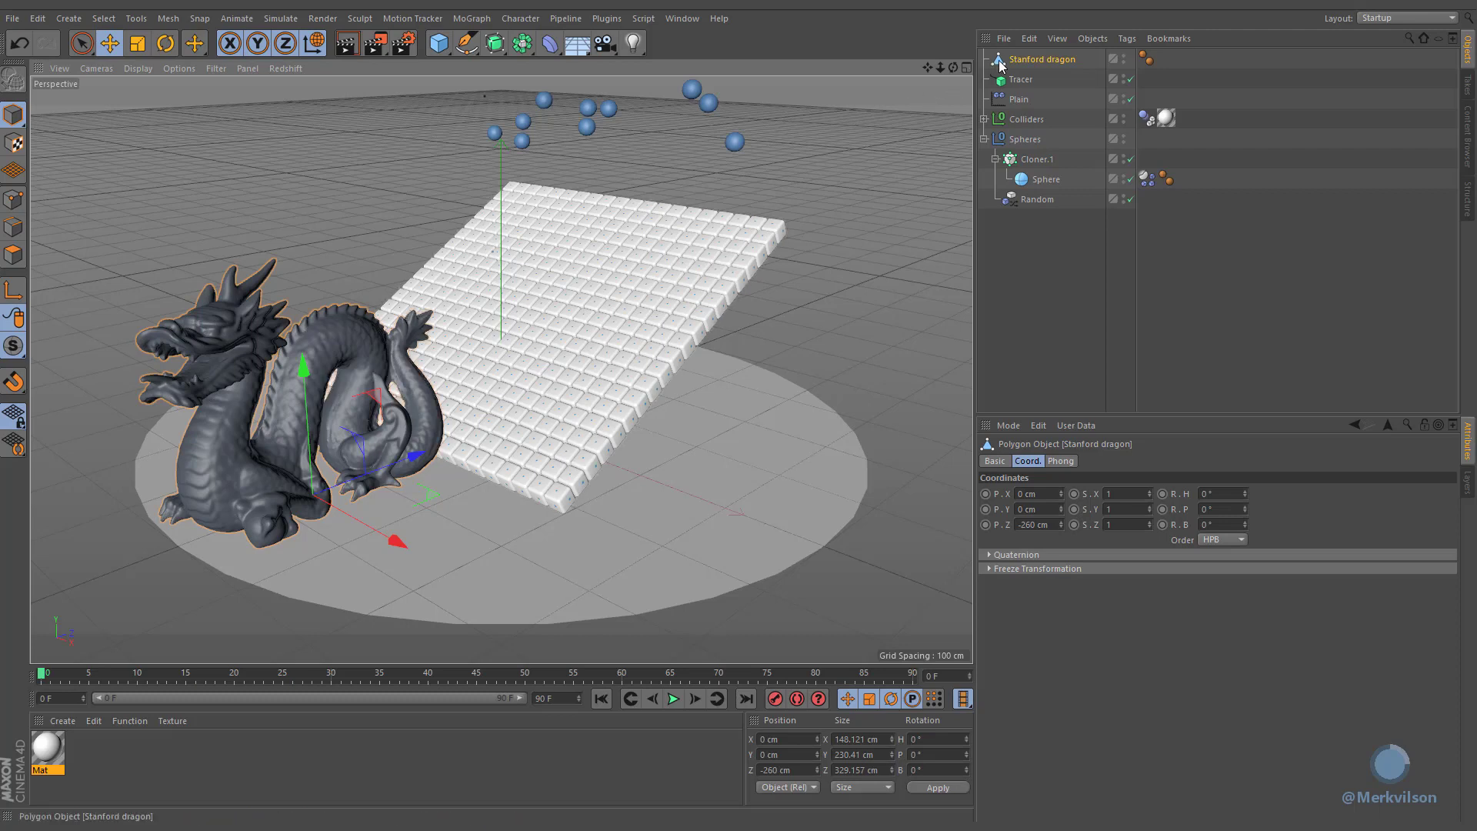
left_click_drag(1001, 64, 1004, 58)
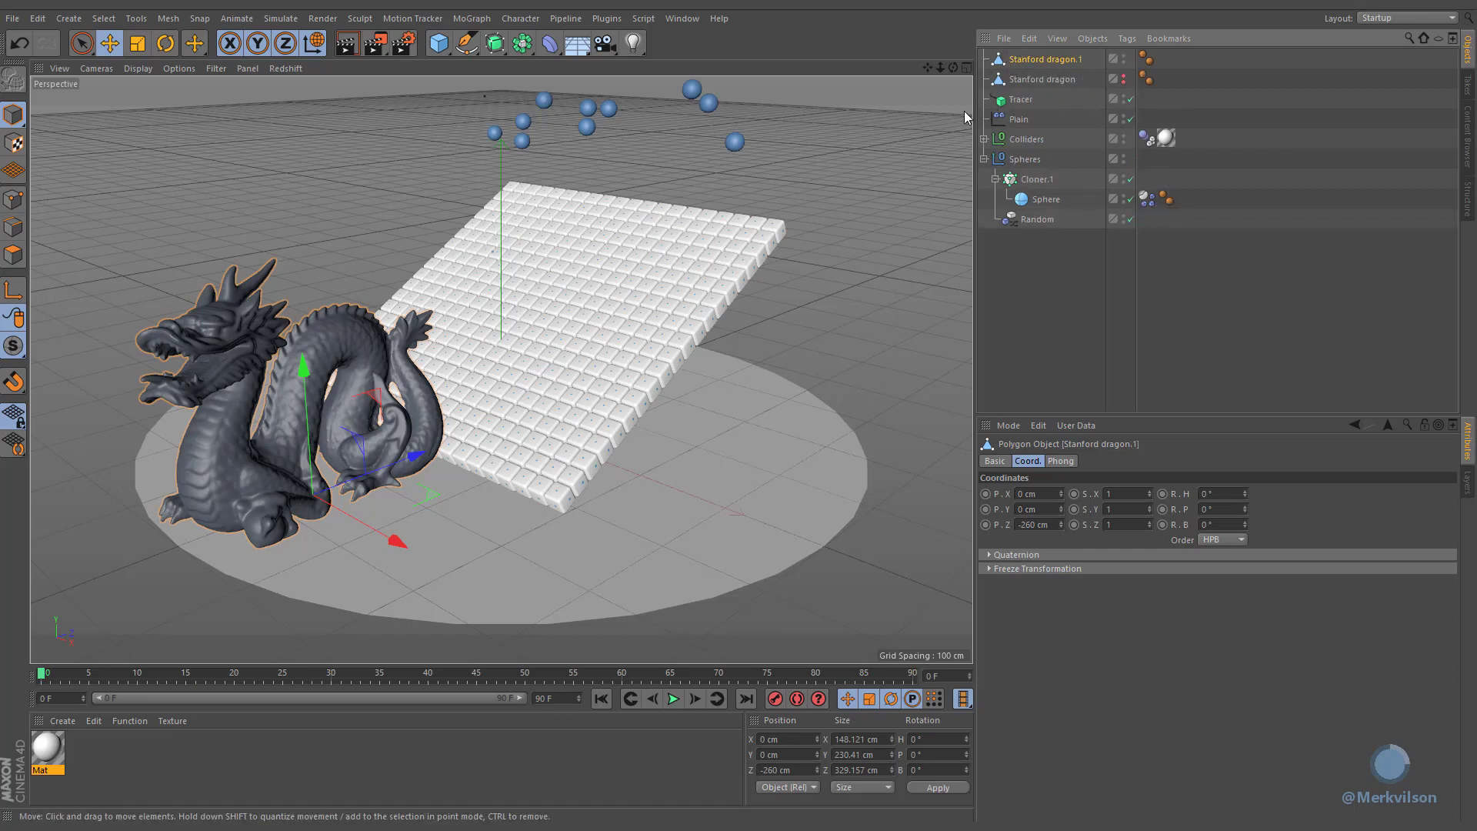
Step: Add a Polygon Reduction generator and place the dragon copy inside it
left_click(521, 43)
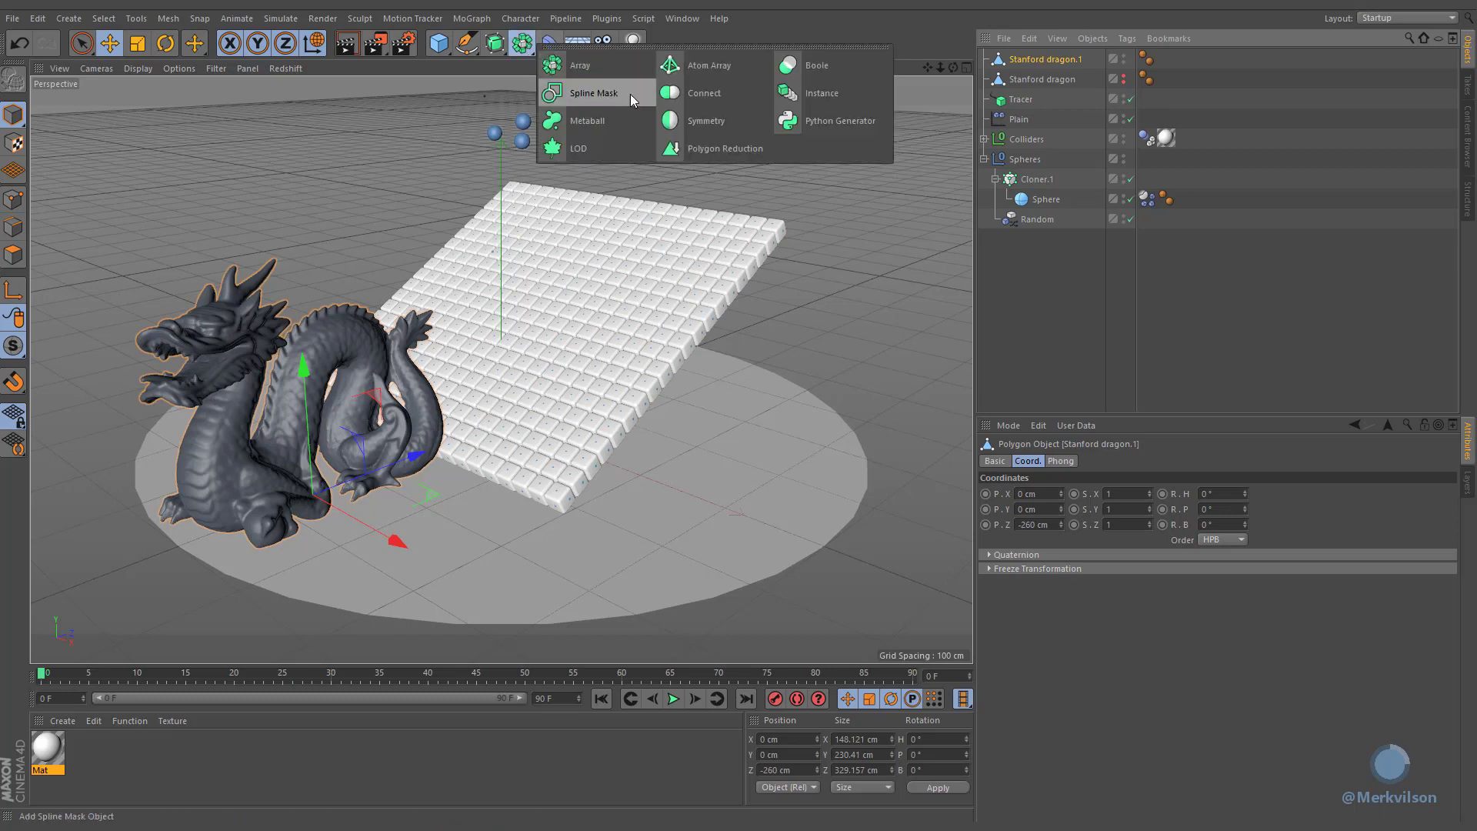
left_click(681, 147)
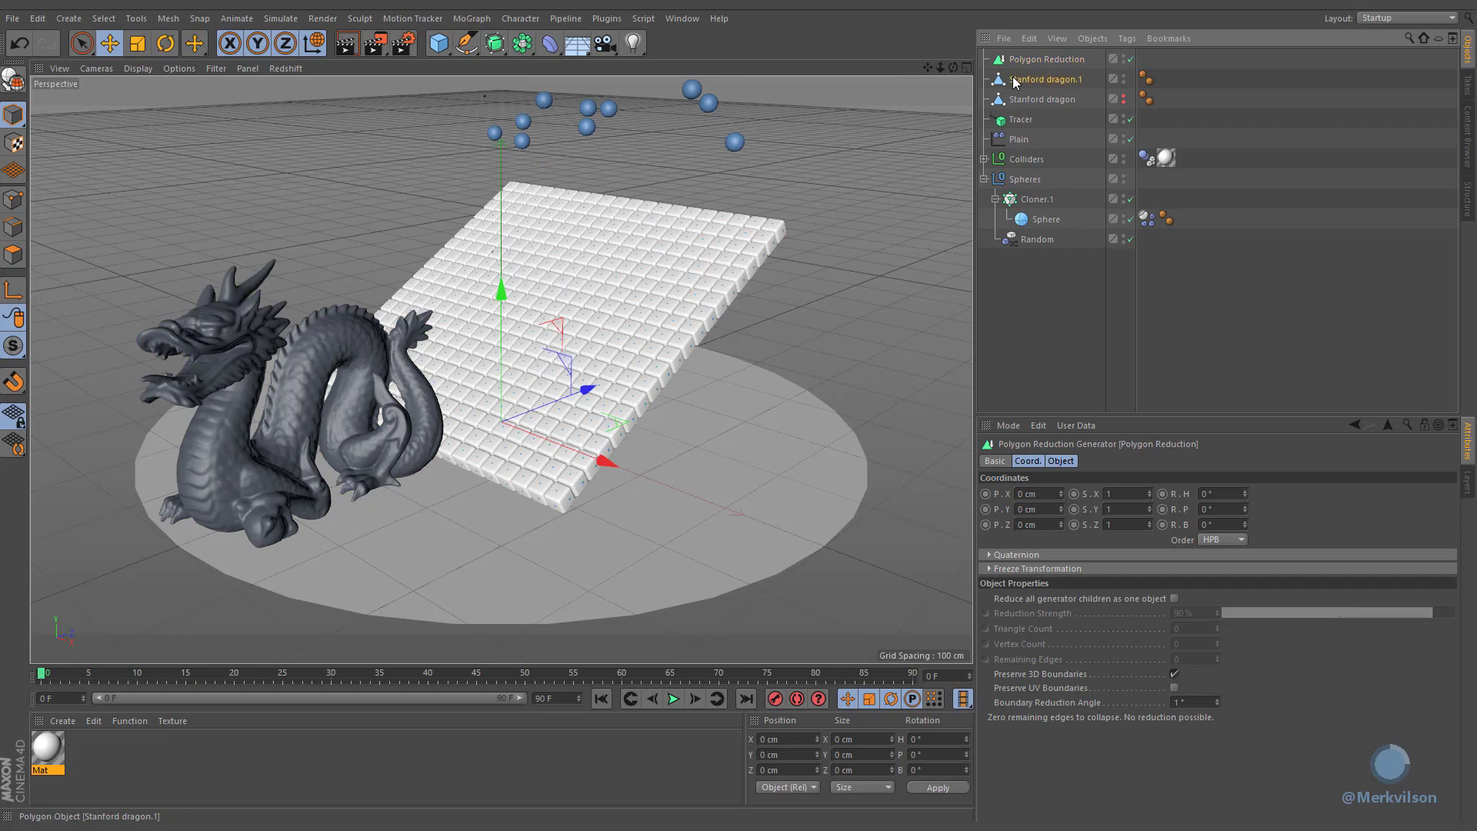
left_click_drag(1013, 81, 1031, 61)
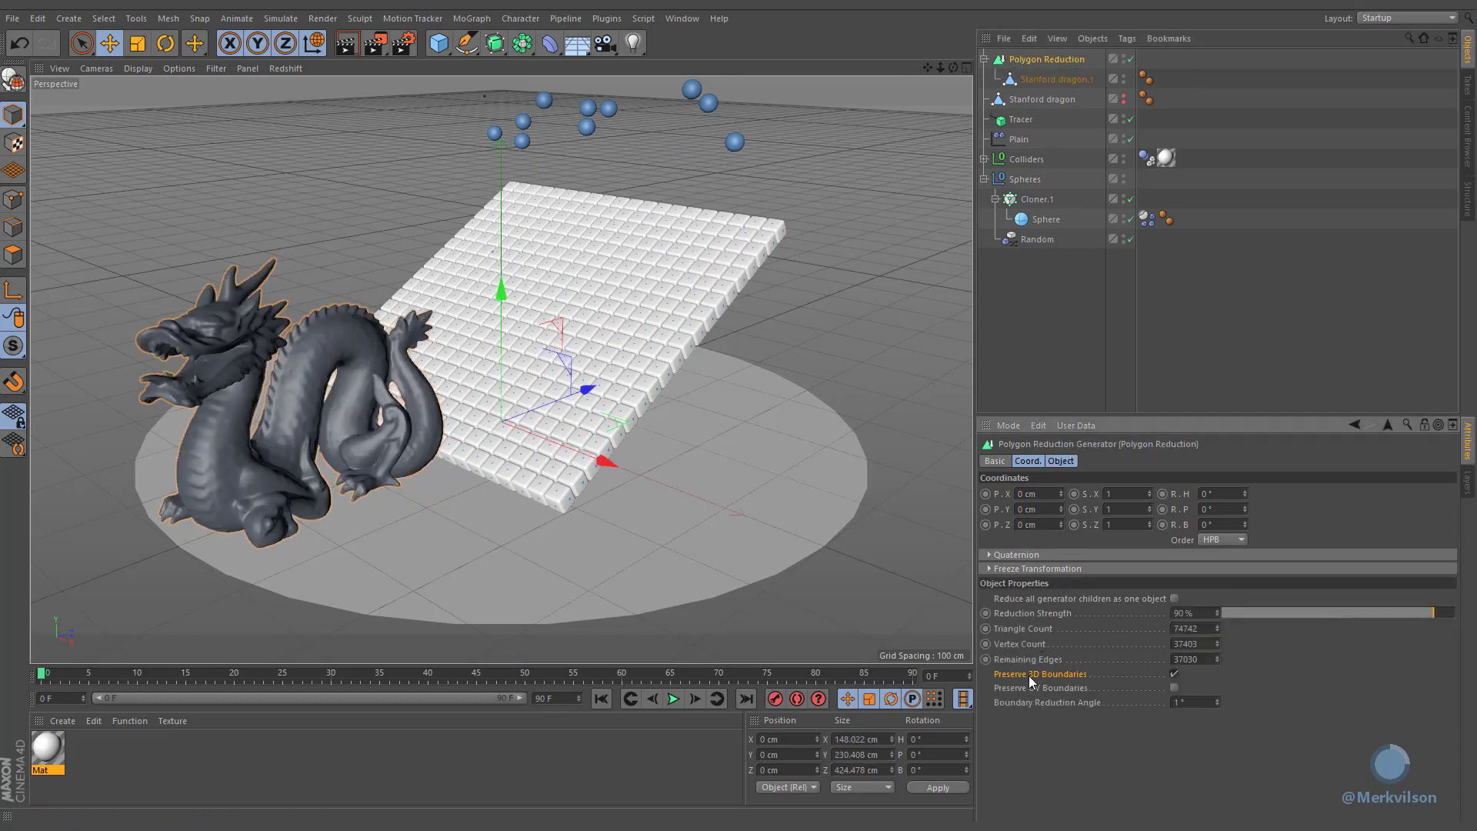
Step: Disable Preserve 3D Boundaries and set the Polygon Reduction's Triangle Count to 1000
left_click(1174, 675)
double_click(1193, 628)
type("01")
double_click(1207, 629)
type("1000")
key("Return")
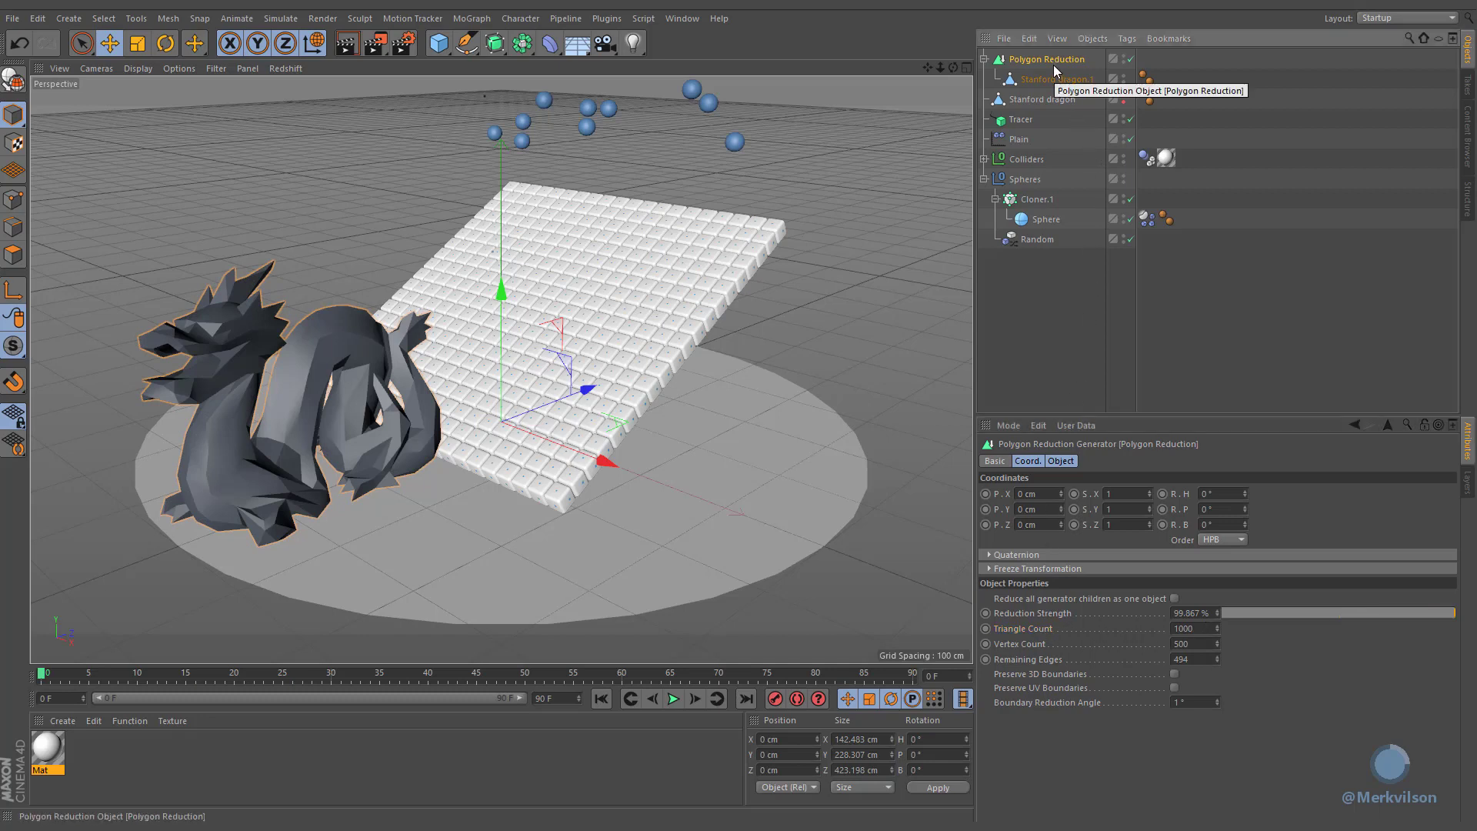
Step: Make the Polygon Reduction editable and move the original dragon into the resulting null
left_click(25, 75)
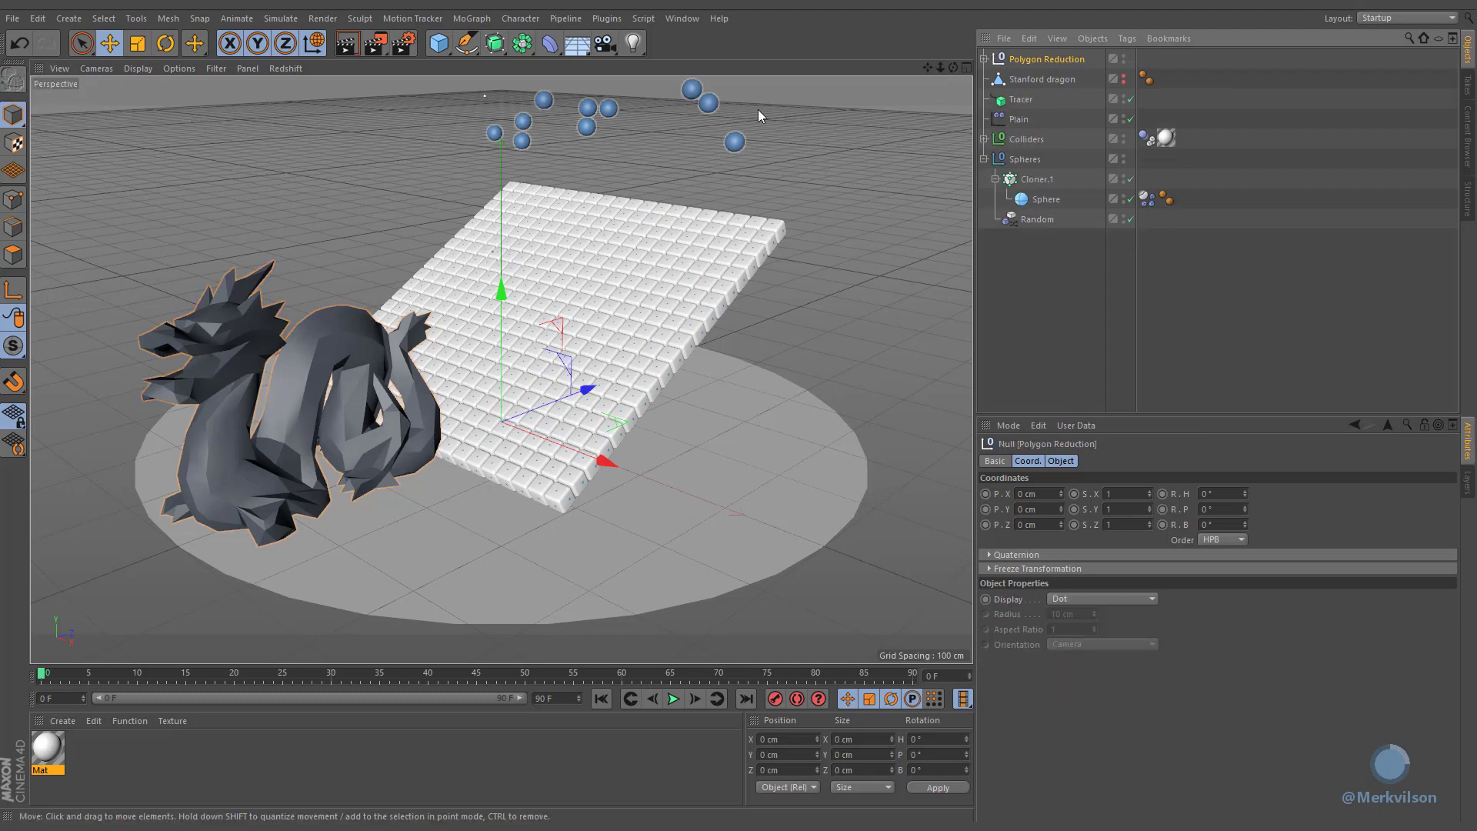
left_click(983, 59)
left_click(1046, 79)
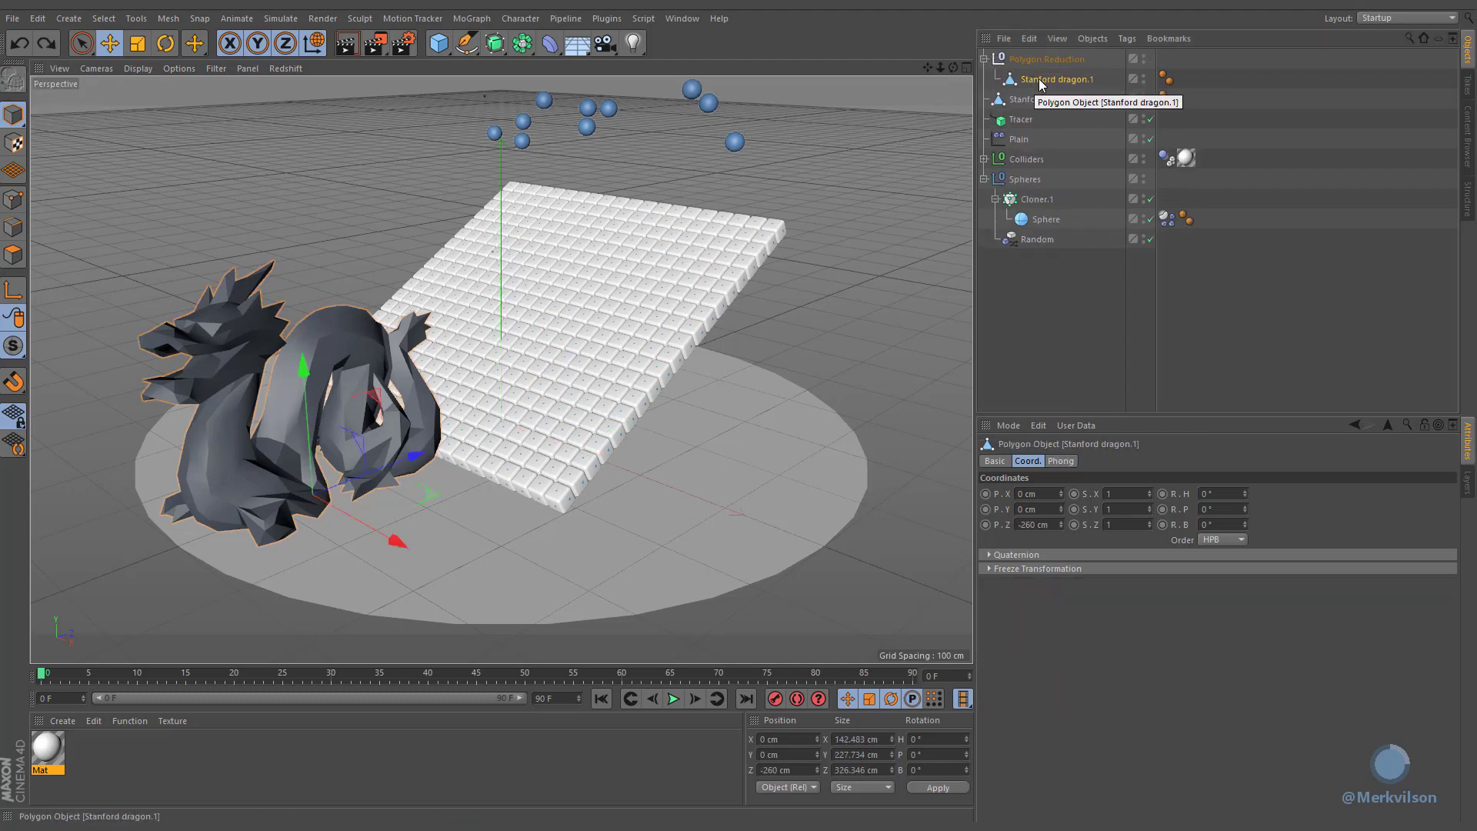
left_click_drag(1046, 100, 1062, 92)
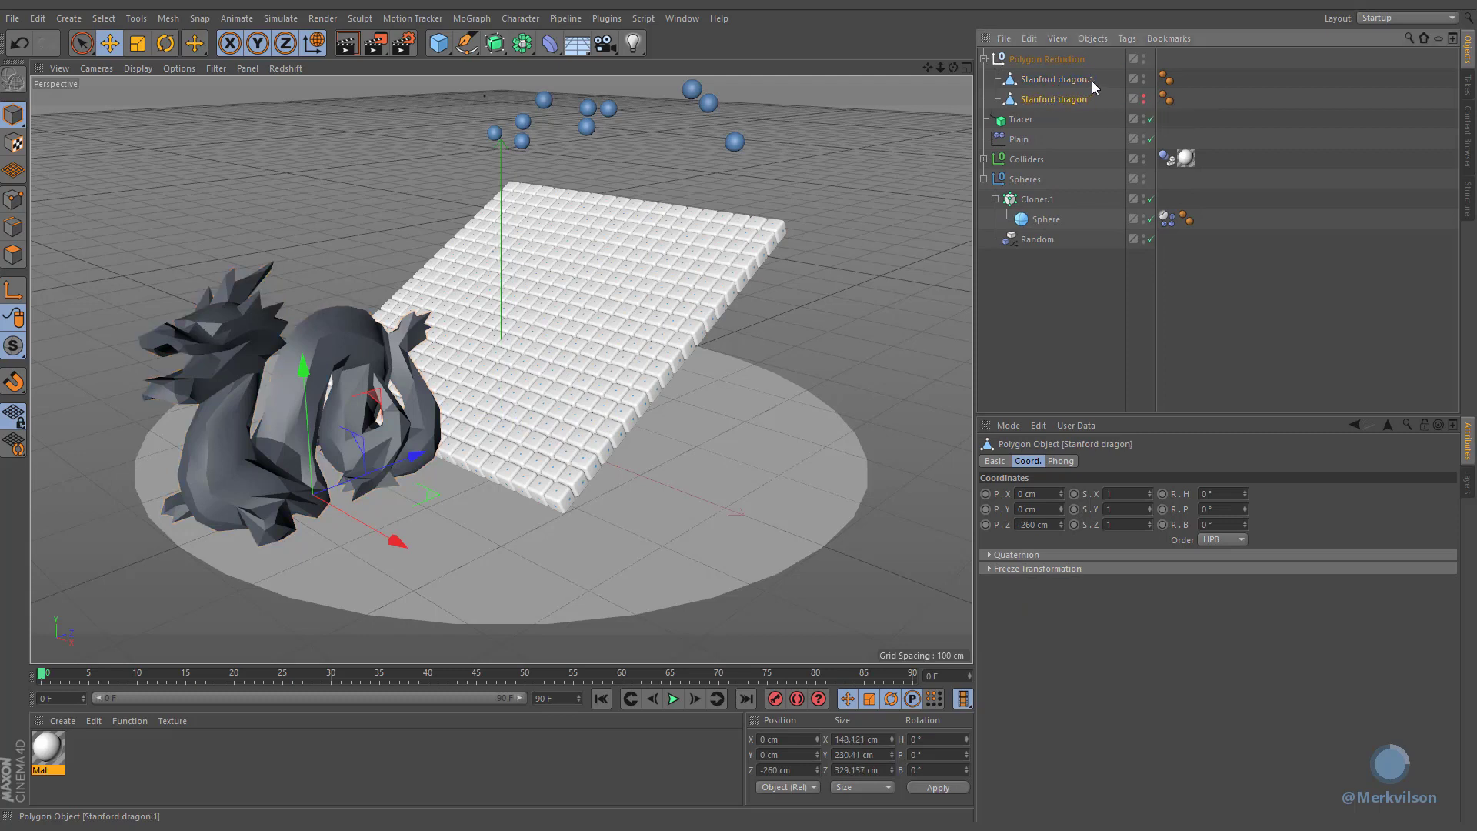
Step: Rename the dragons Stanford dragon Low Poly and Stanford dragon High Poly
double_click(1093, 80)
type("Low Poly")
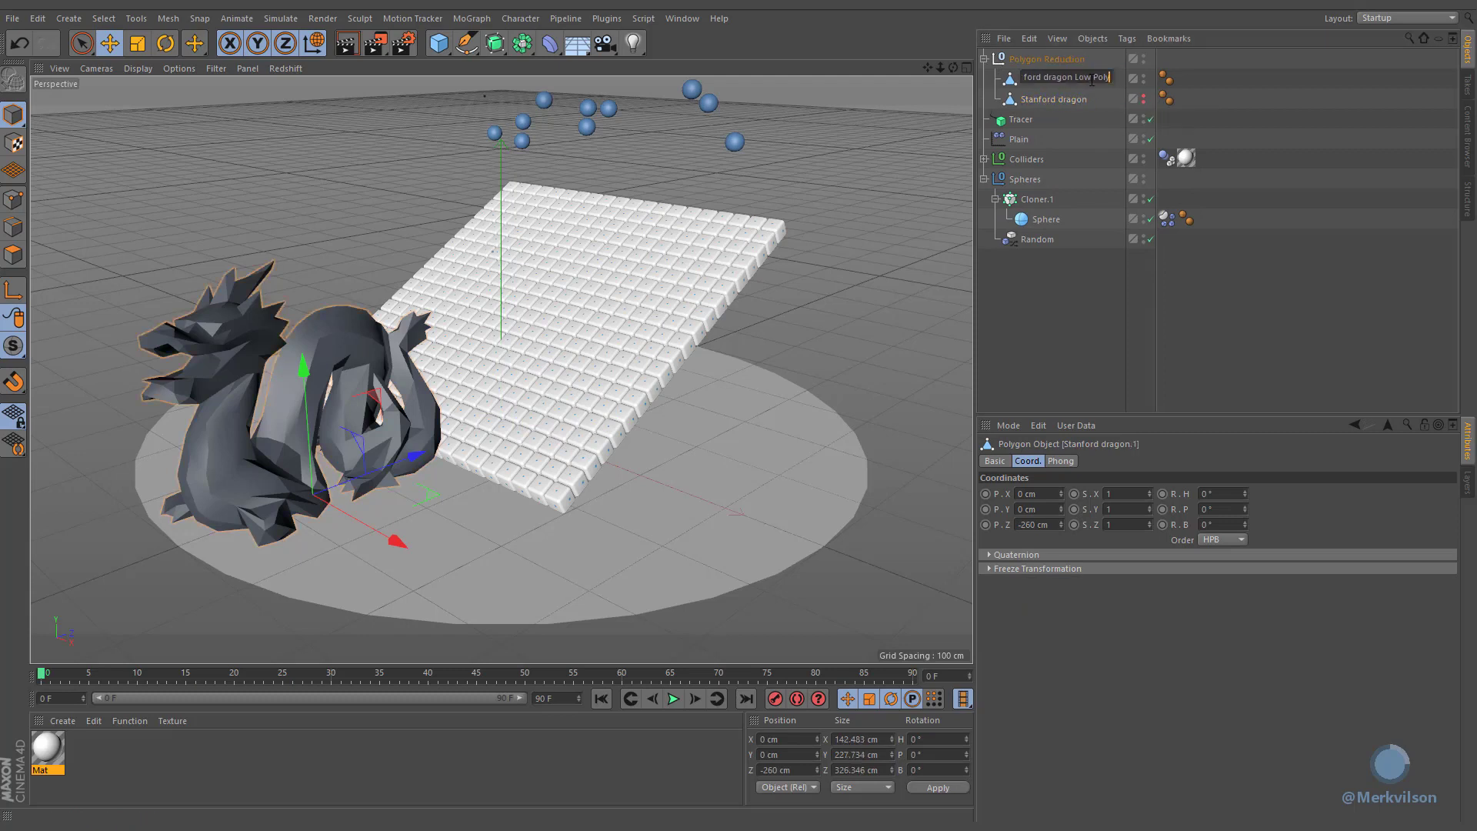
double_click(1109, 100)
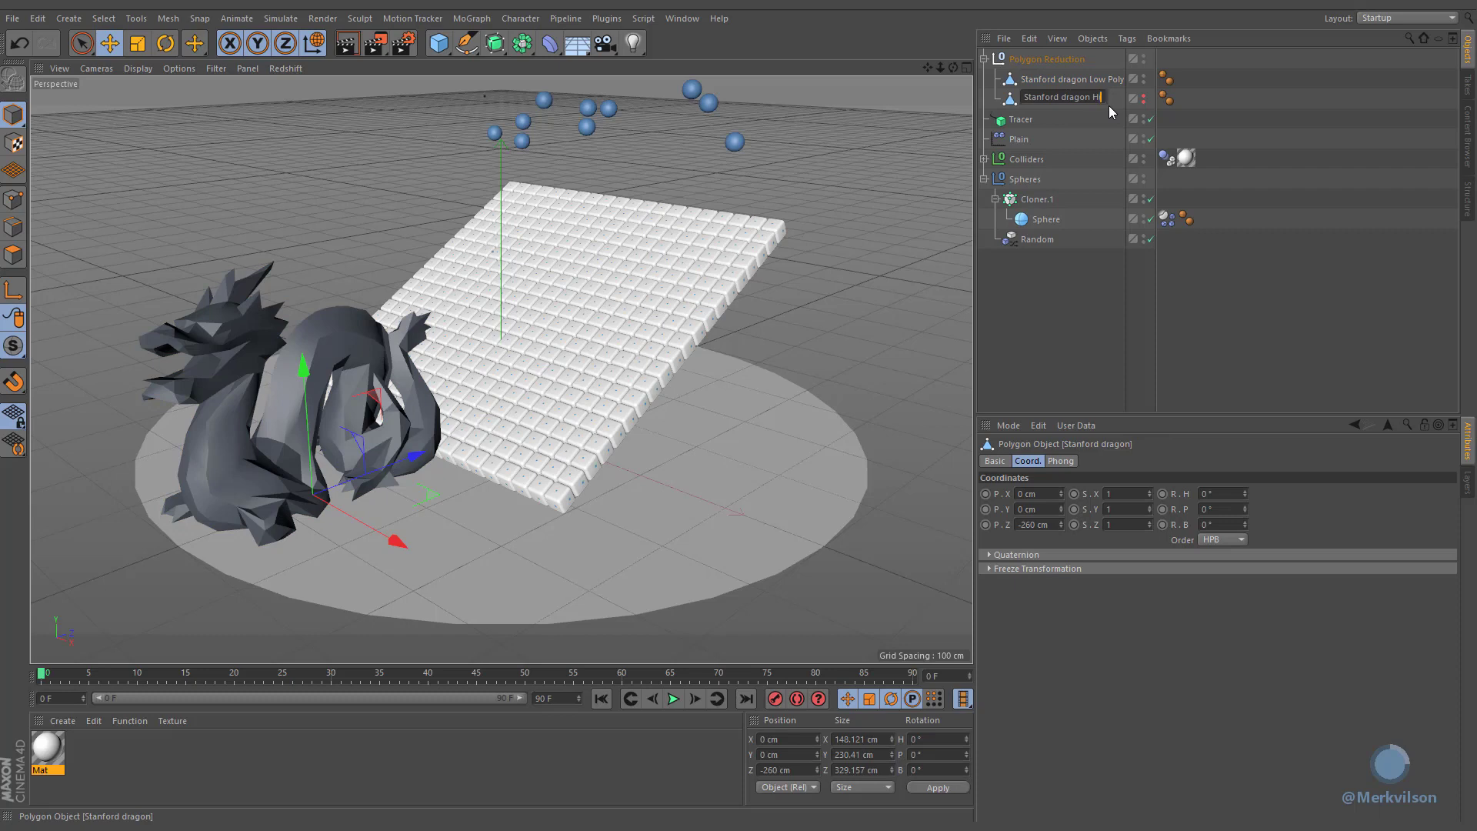
type("High Poly")
Step: Rename the null containing both dragons to Dragon
double_click(1072, 58)
type("Dragon")
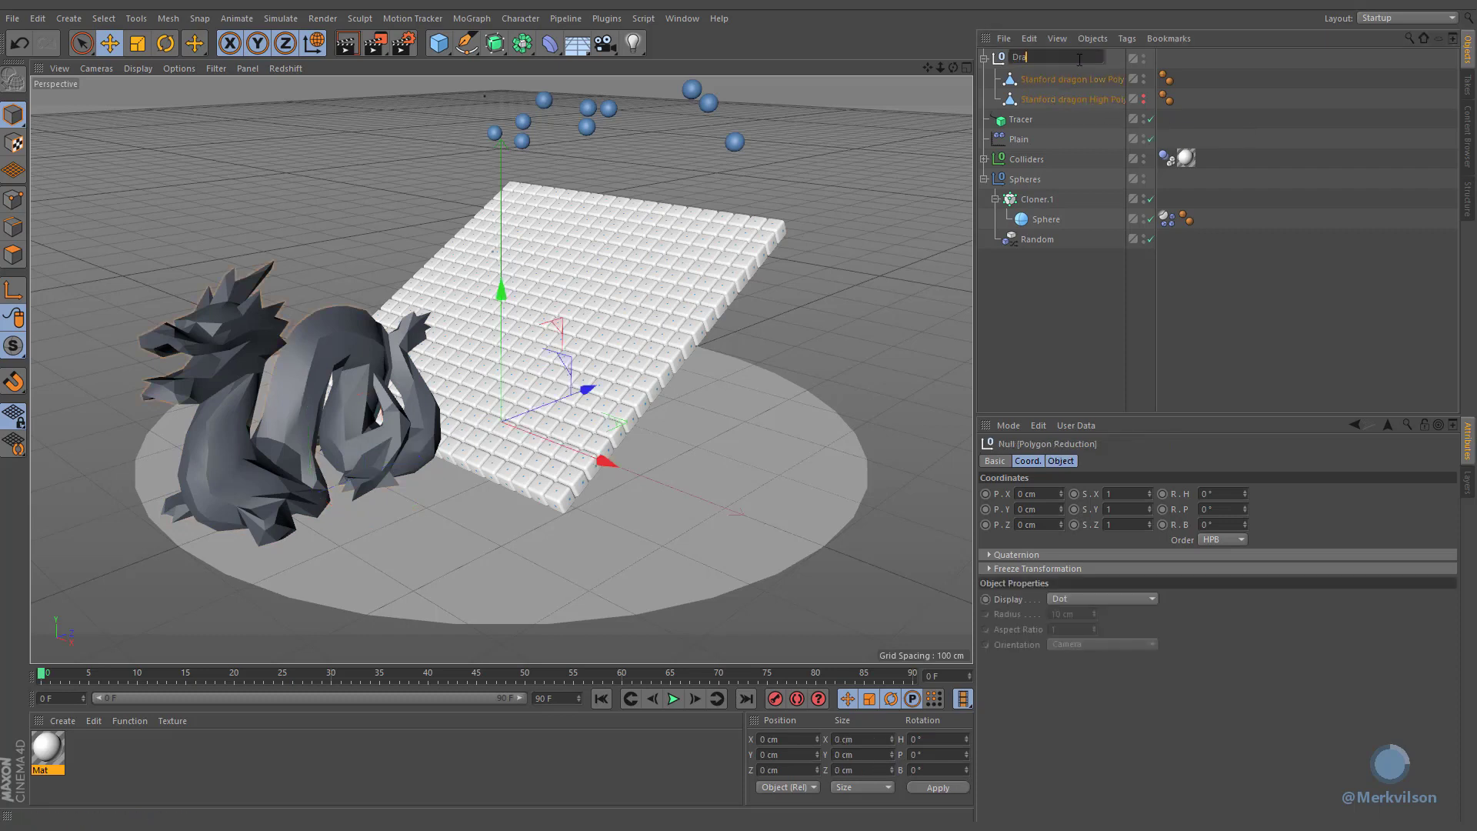
key("Return")
left_click_drag(1125, 198, 1149, 197)
left_click(1188, 194)
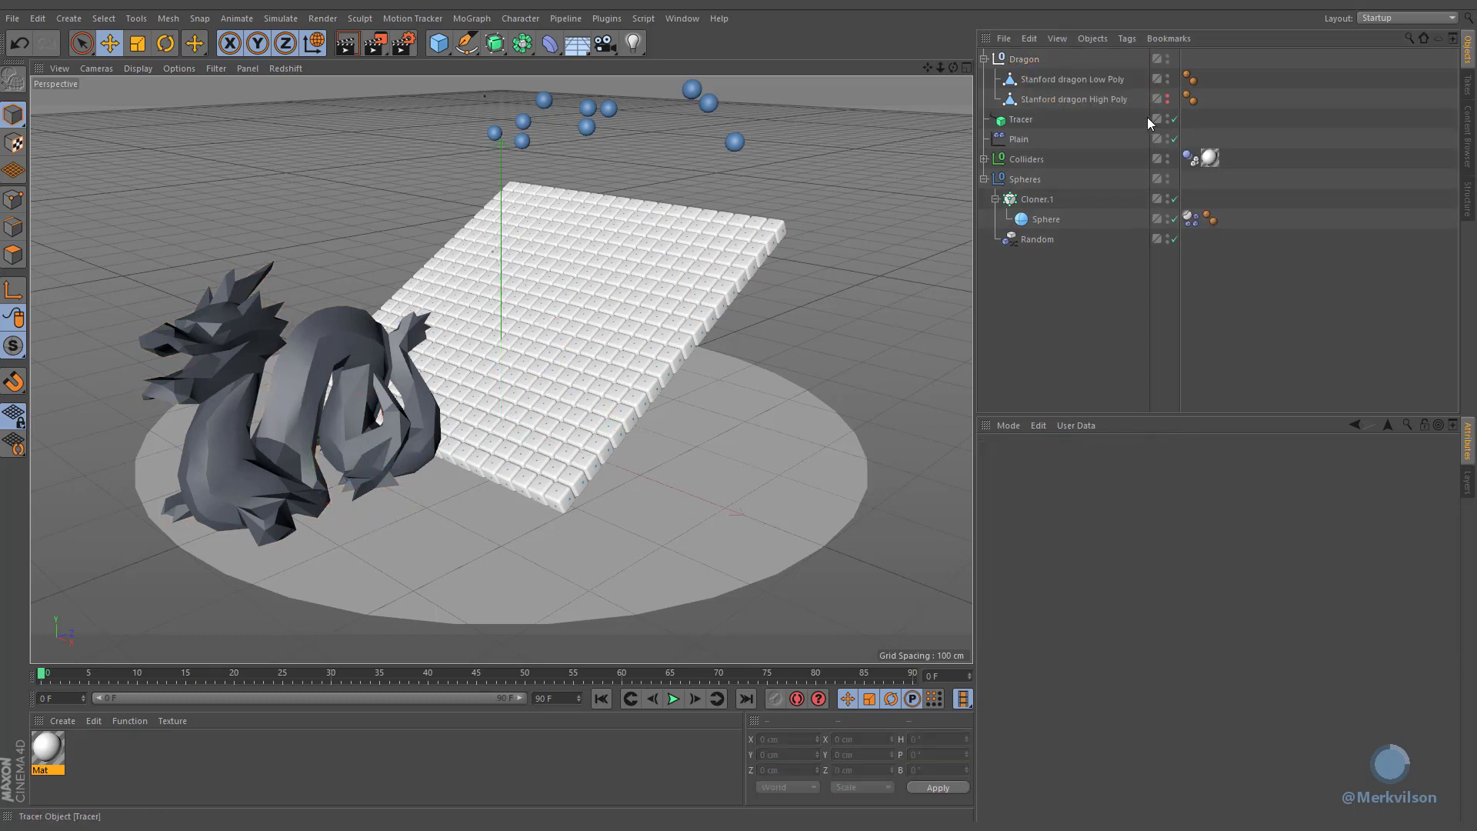
Step: Add a Soft Body simulation tag to the low-poly dragon
left_click(1106, 81)
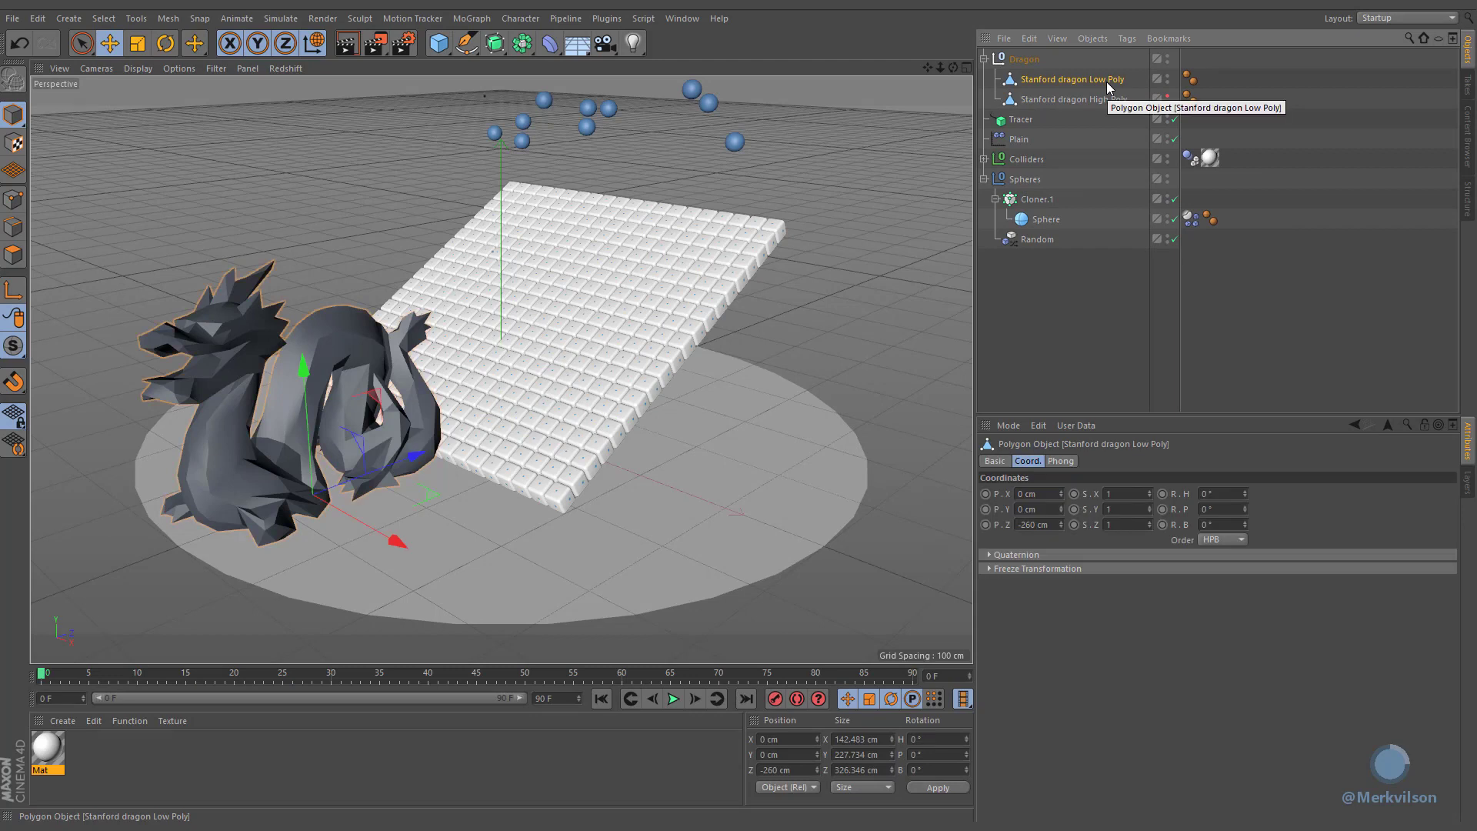
left_click(1125, 40)
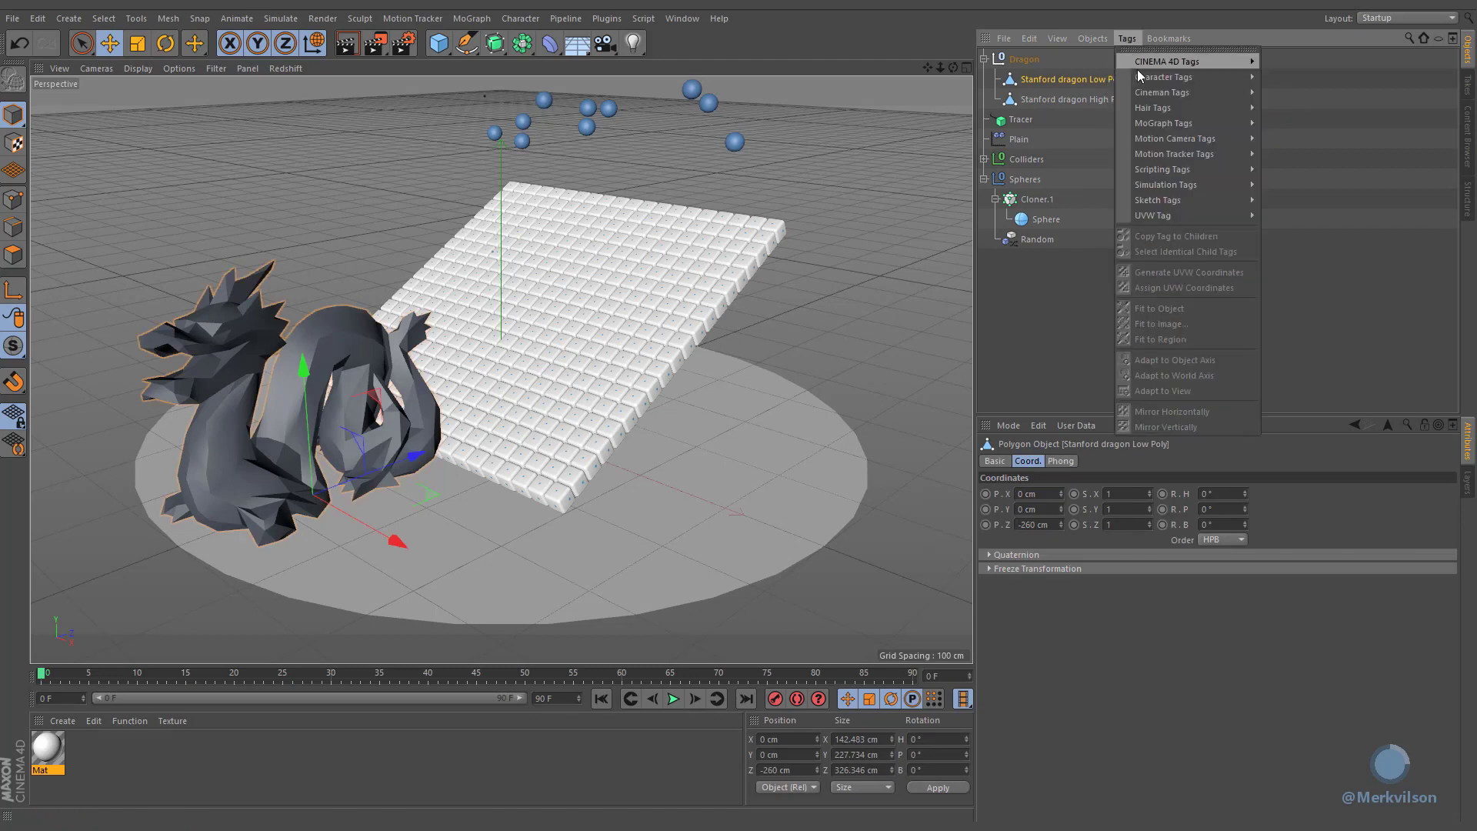
mouse_move(1145, 184)
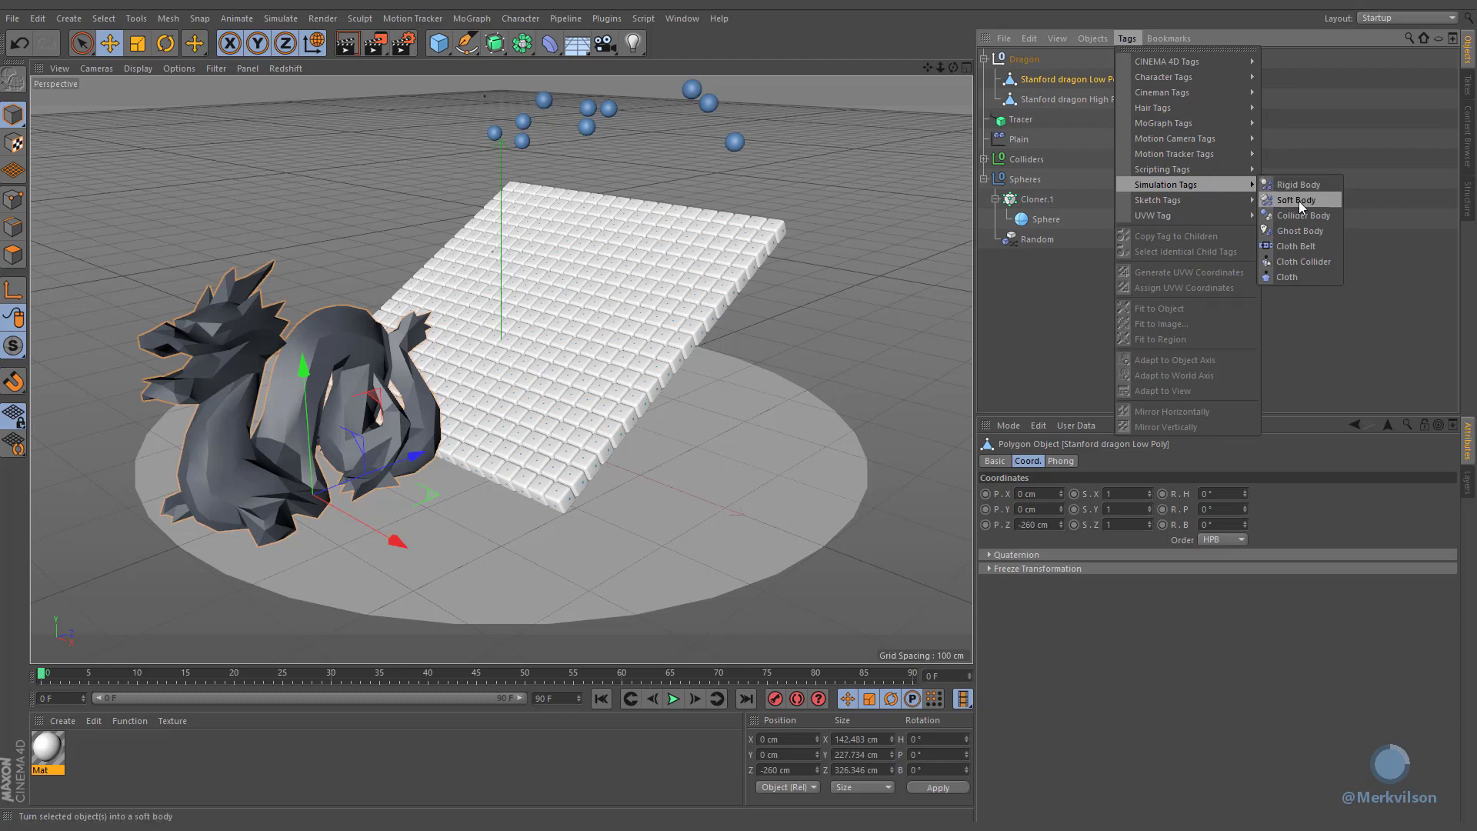
left_click(1323, 203)
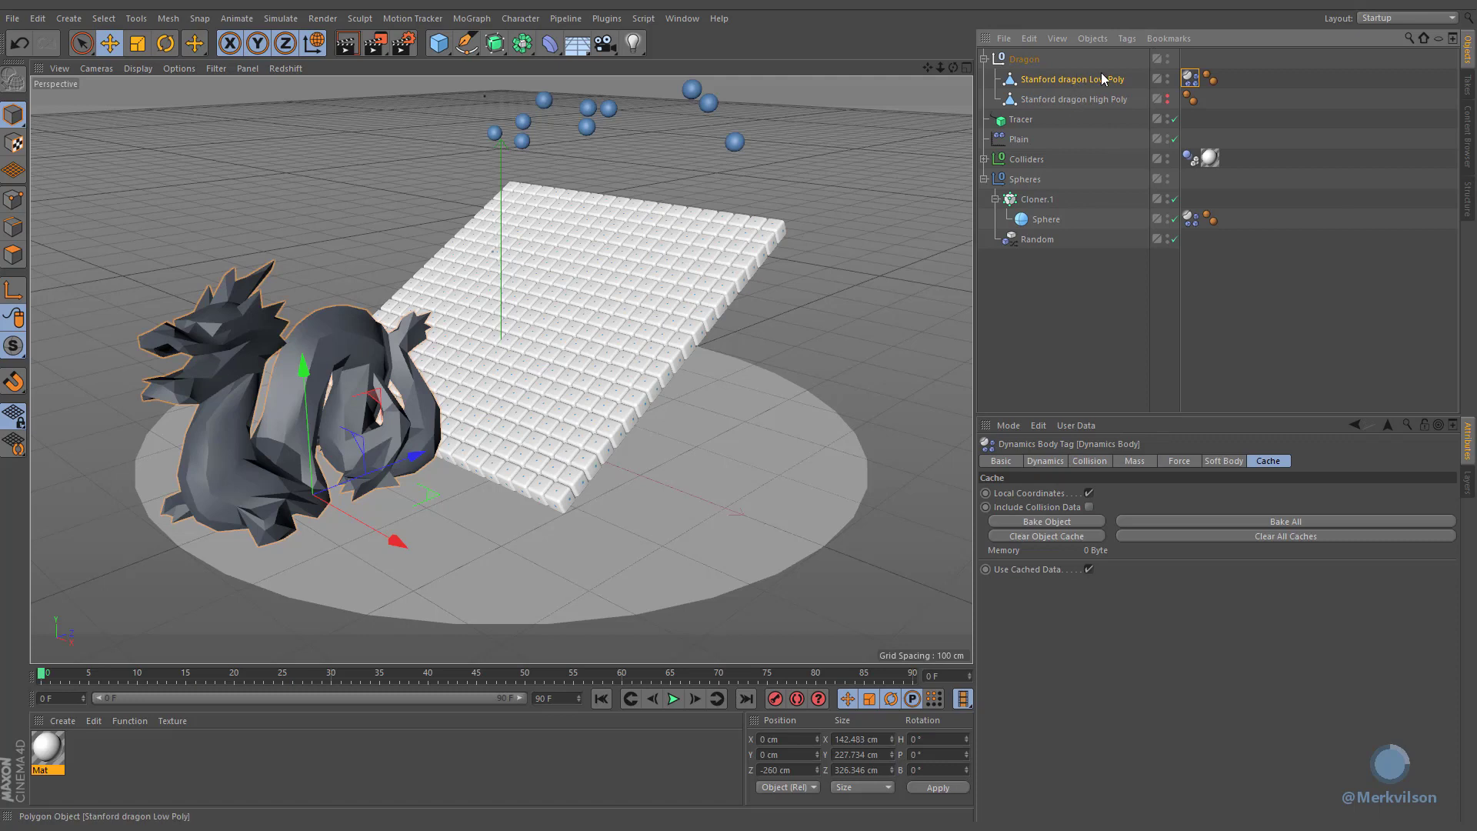
Step: Add a Mesh deformer under the high-poly dragon with the low-poly dragon as its cage
left_click(1046, 98)
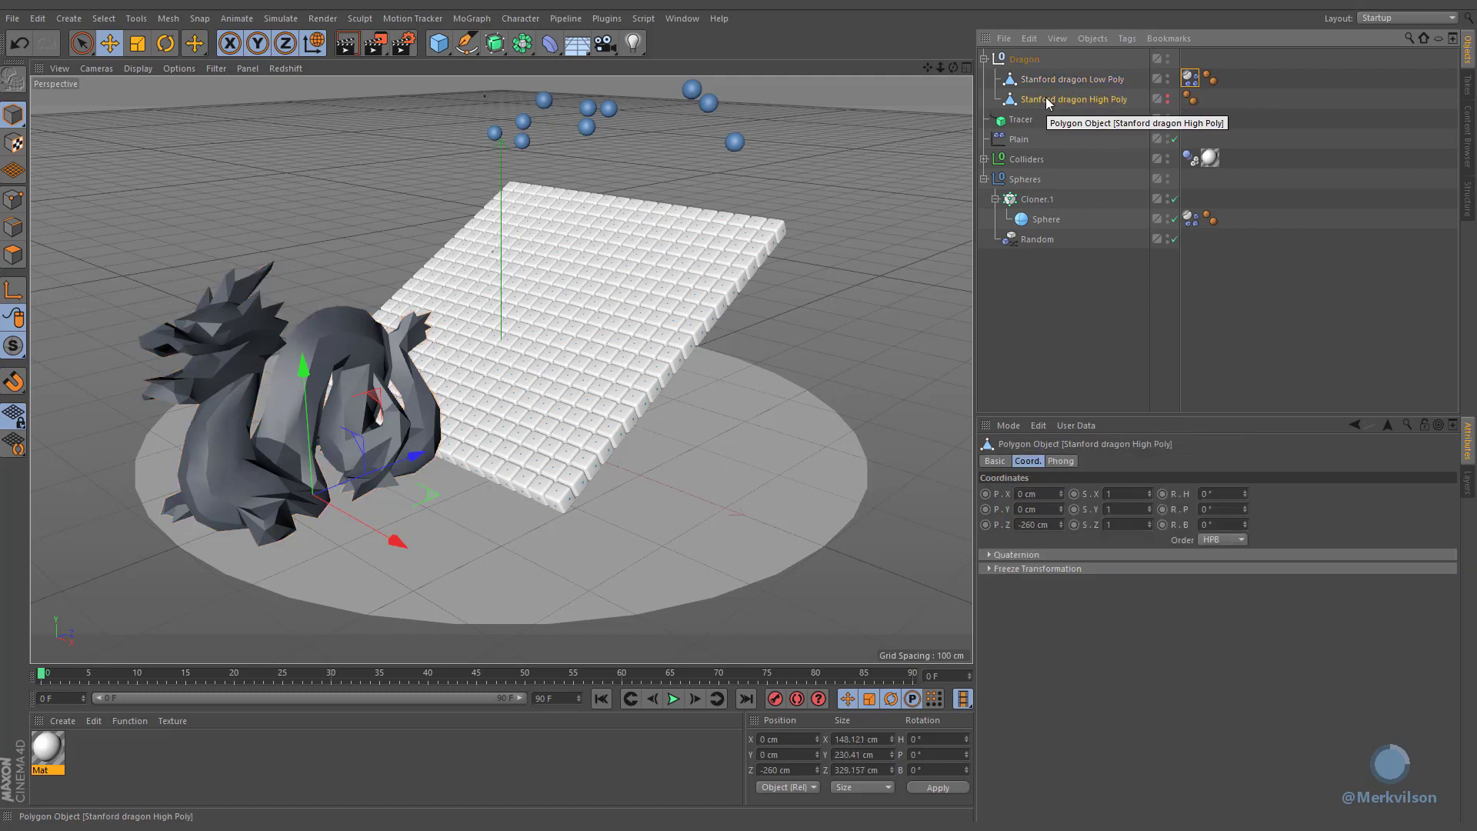
left_click(551, 51)
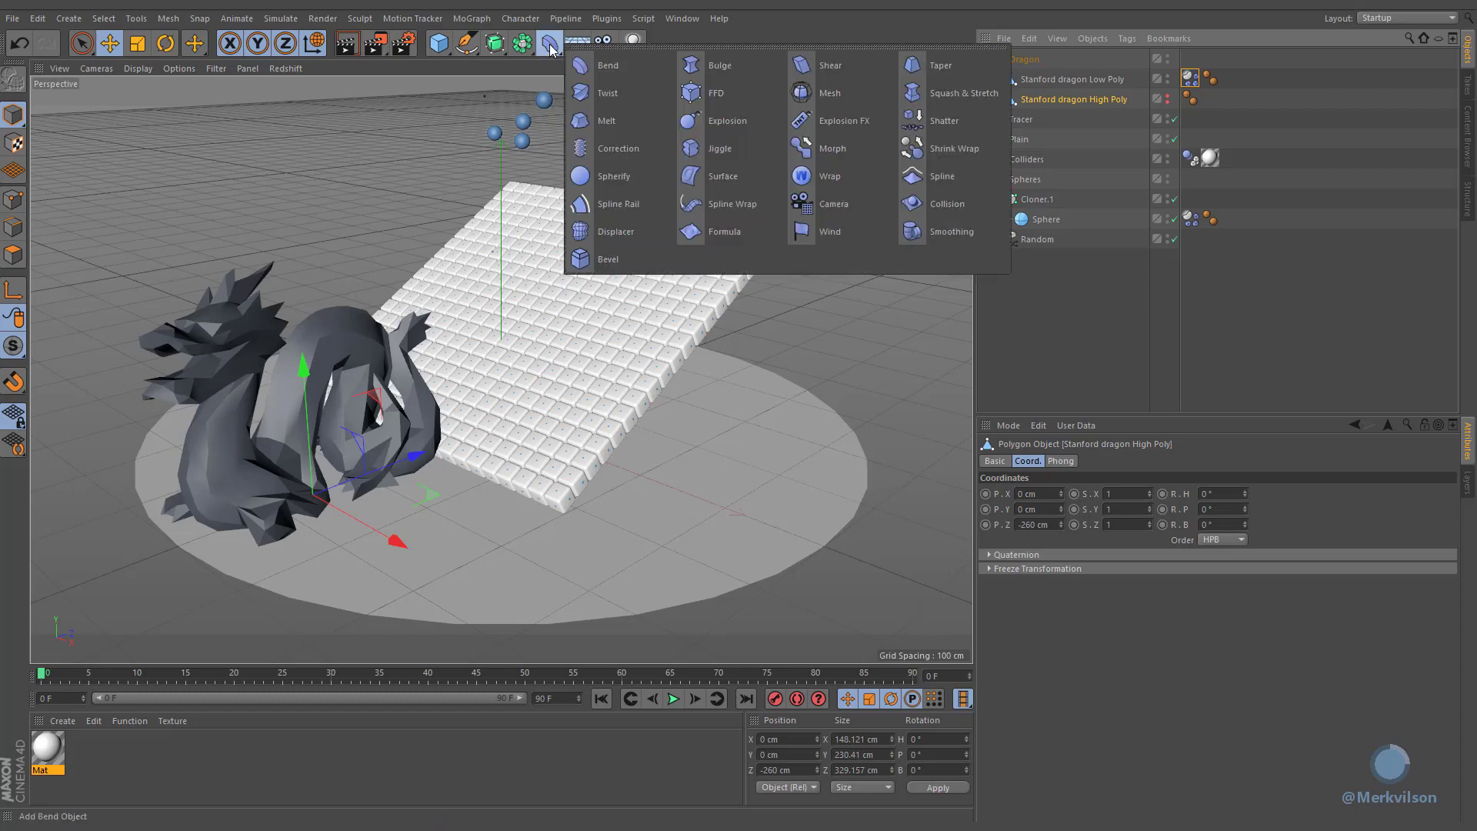
left_click(865, 94)
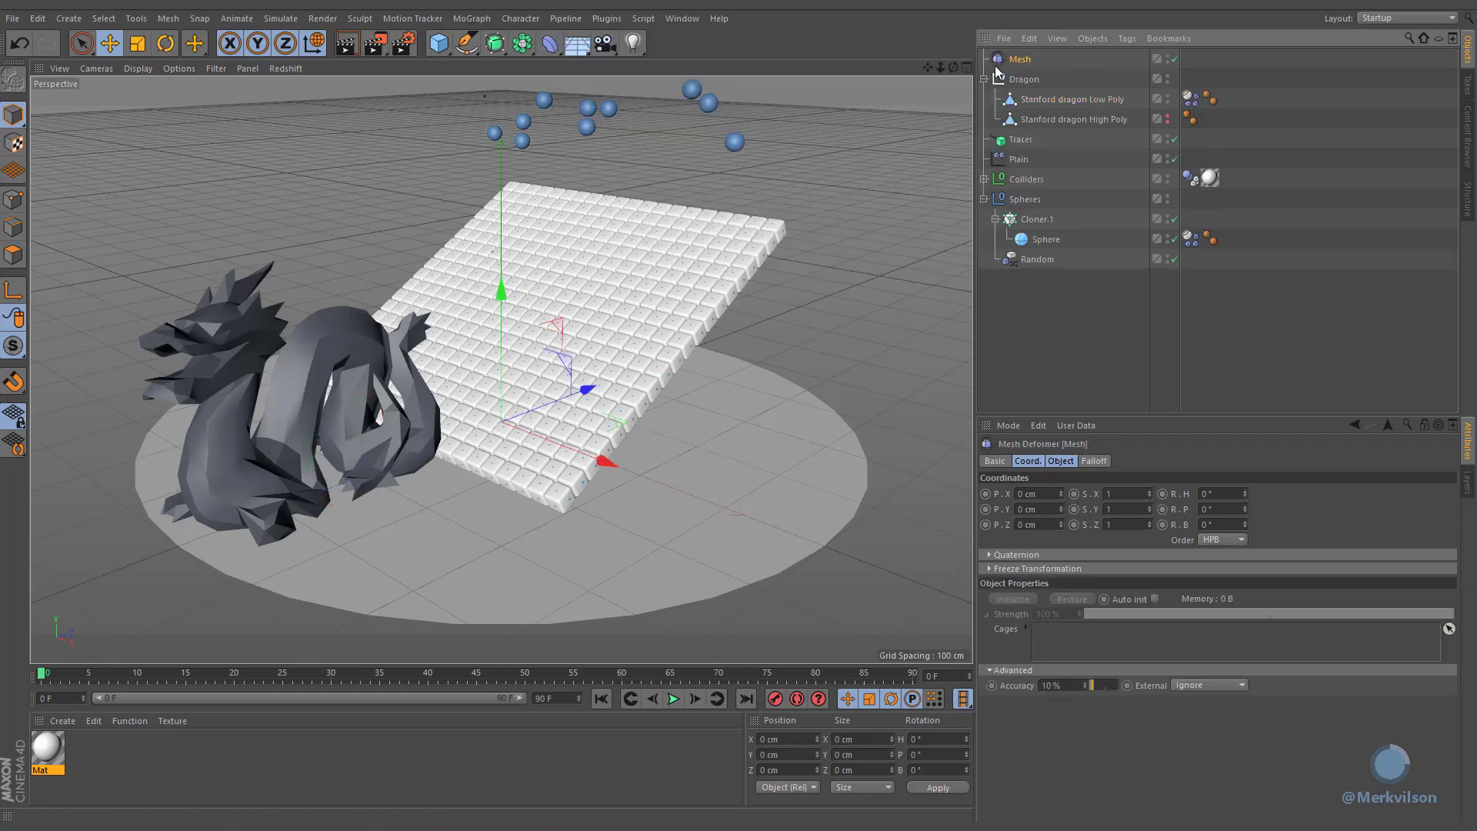
left_click_drag(1001, 60, 1073, 635)
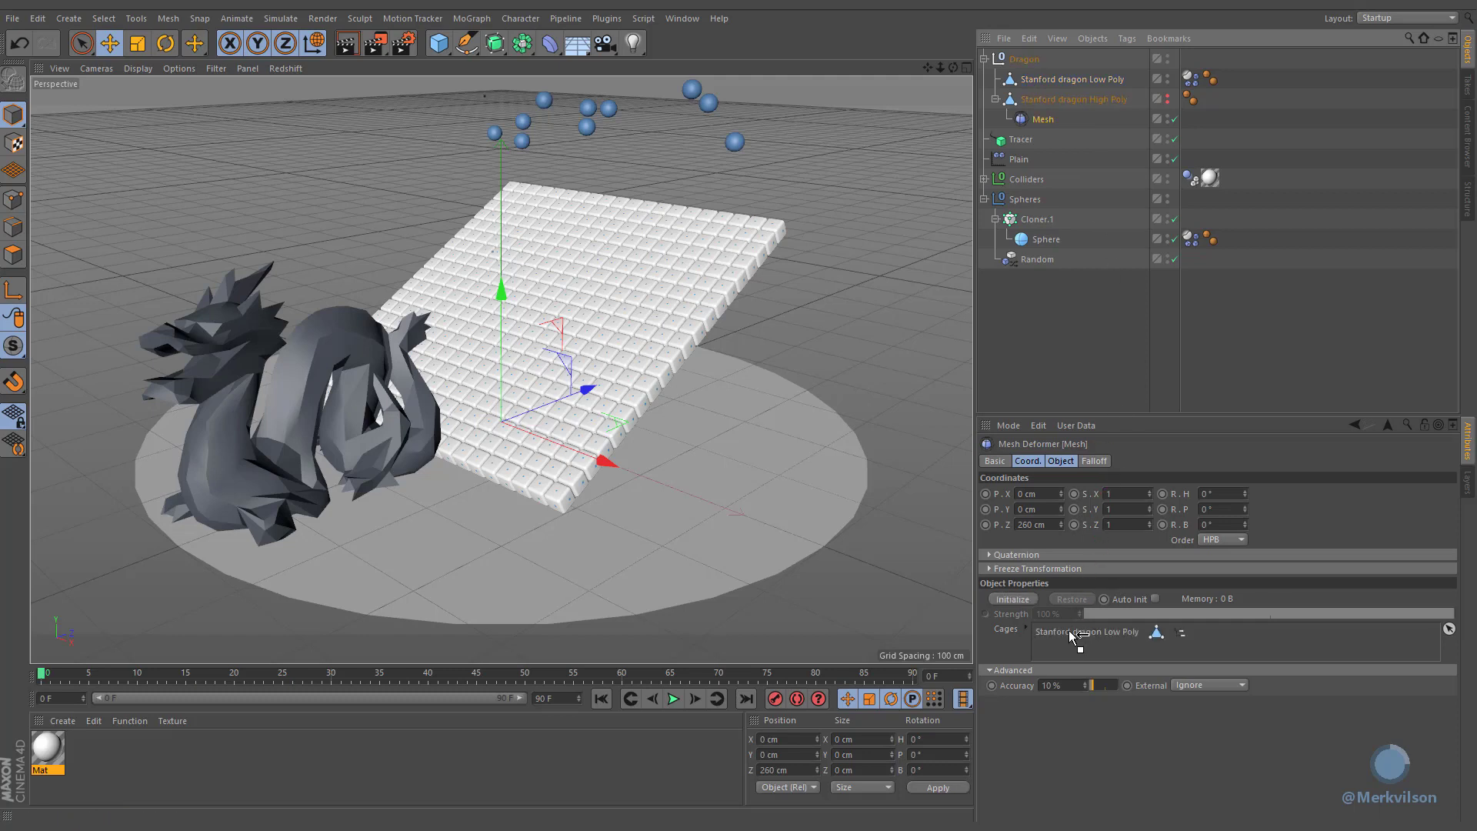
Step: Set the Mesh deformer's External mode to Surface and initialize it
left_click(1217, 685)
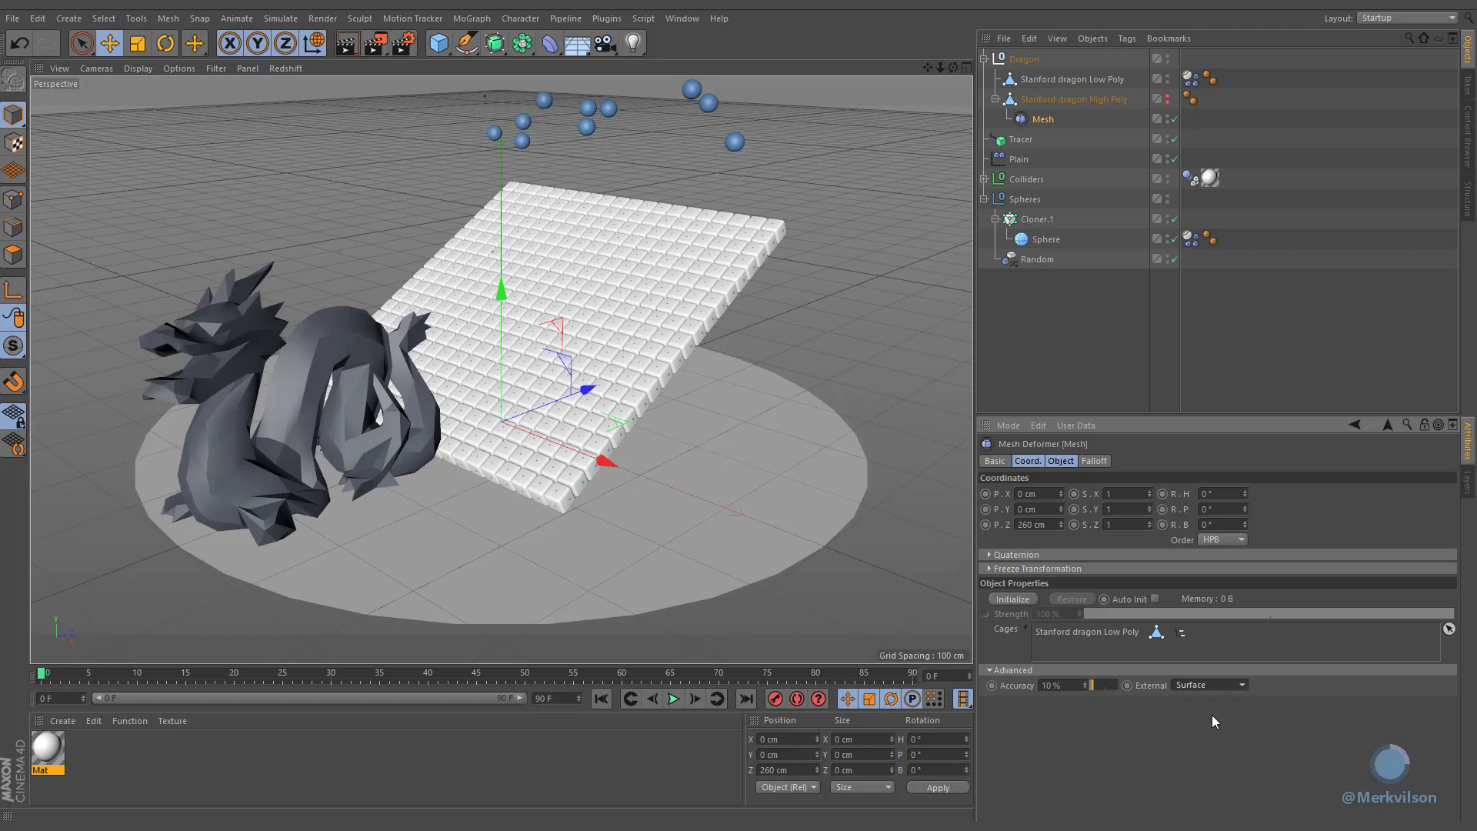
left_click(1032, 603)
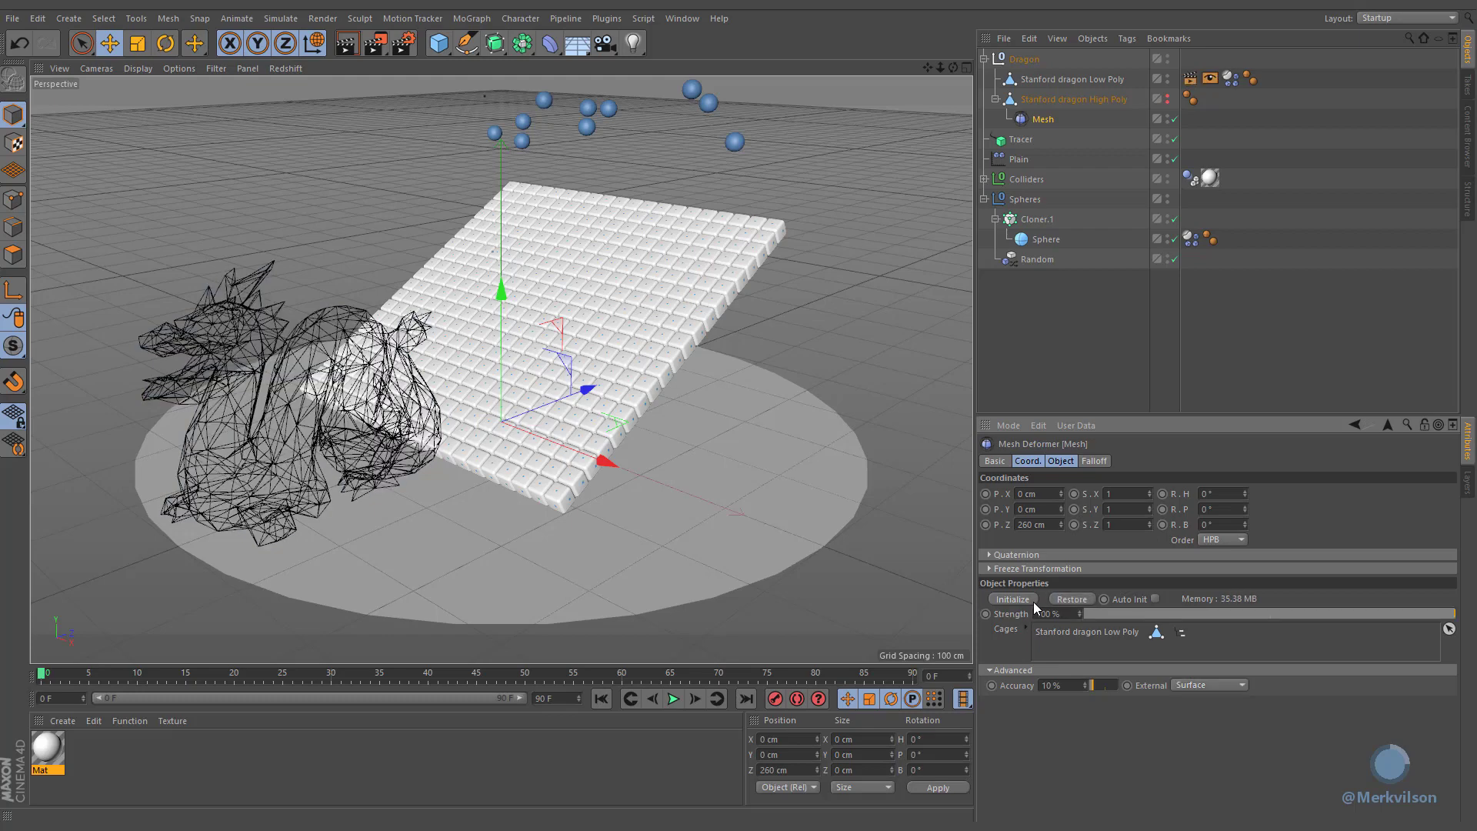
Step: Make the high-poly dragon visible in the viewport
left_click(1007, 81)
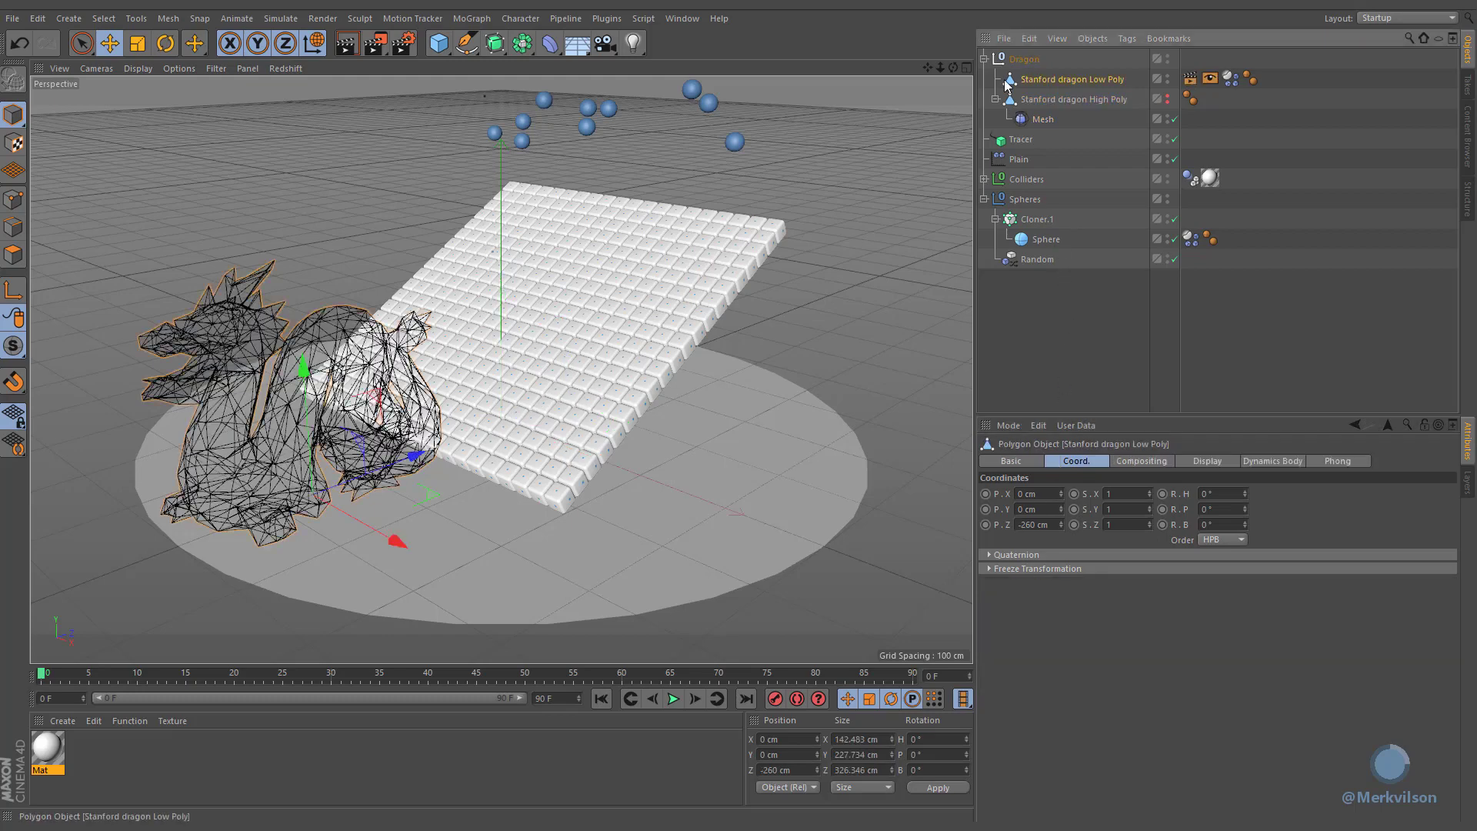
left_click(1167, 98)
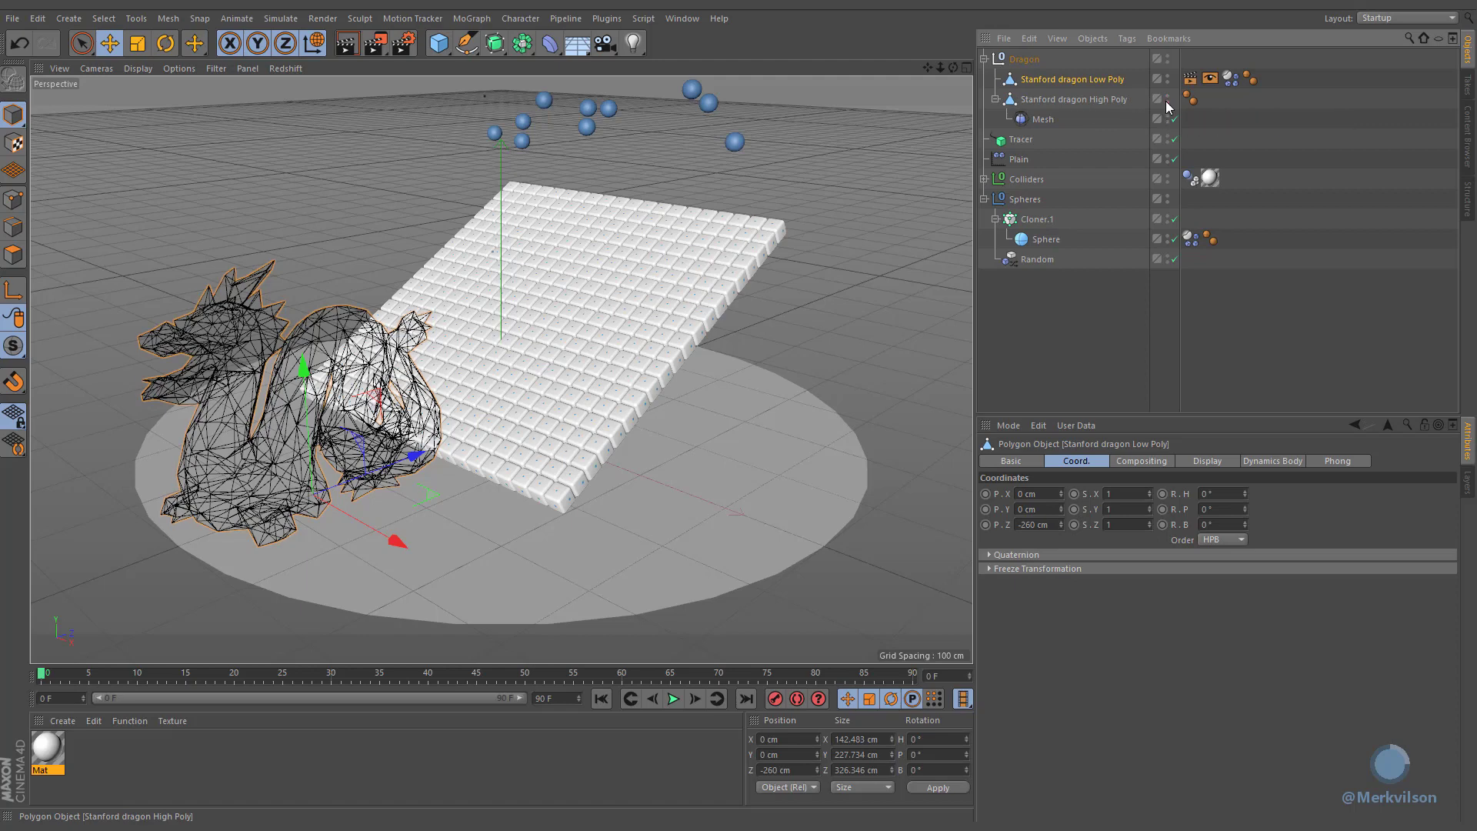
Step: Rotate the low-poly dragon to H -90° and B -30°, and position it at Y 400 cm, Z 150 cm
left_click(1104, 100)
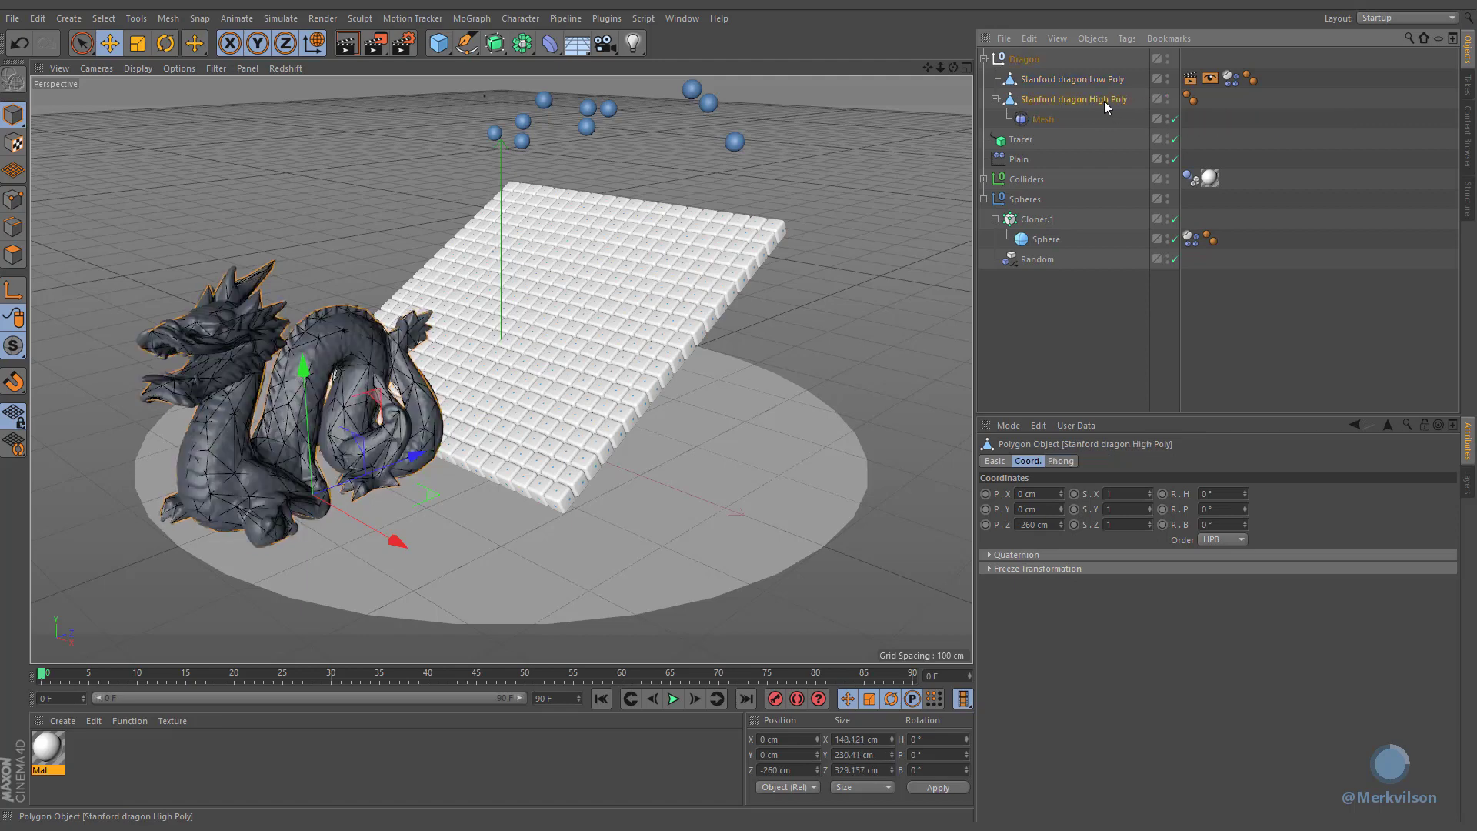
left_click(1050, 80)
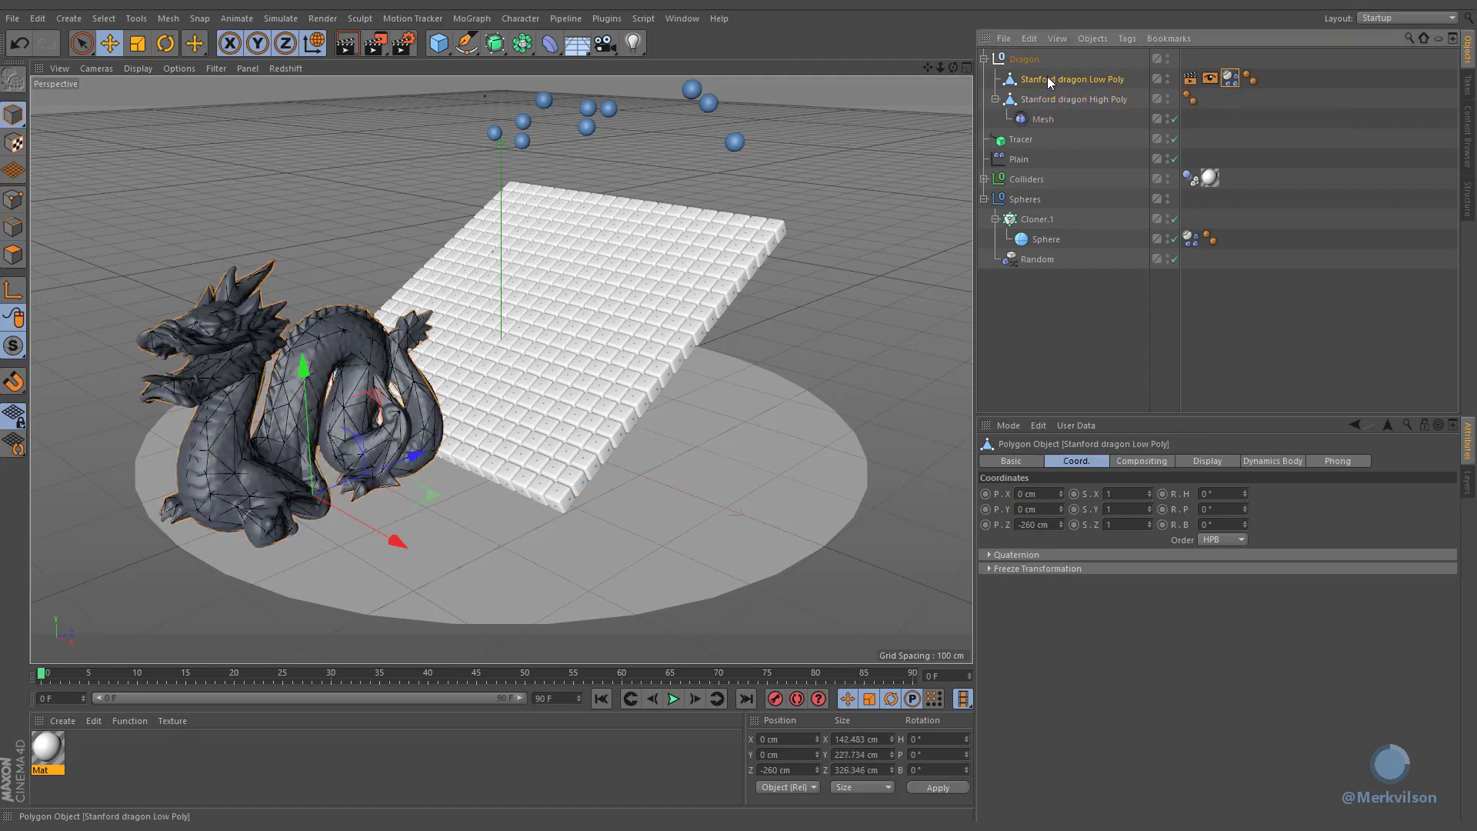
left_click(1218, 493)
left_click(1221, 524)
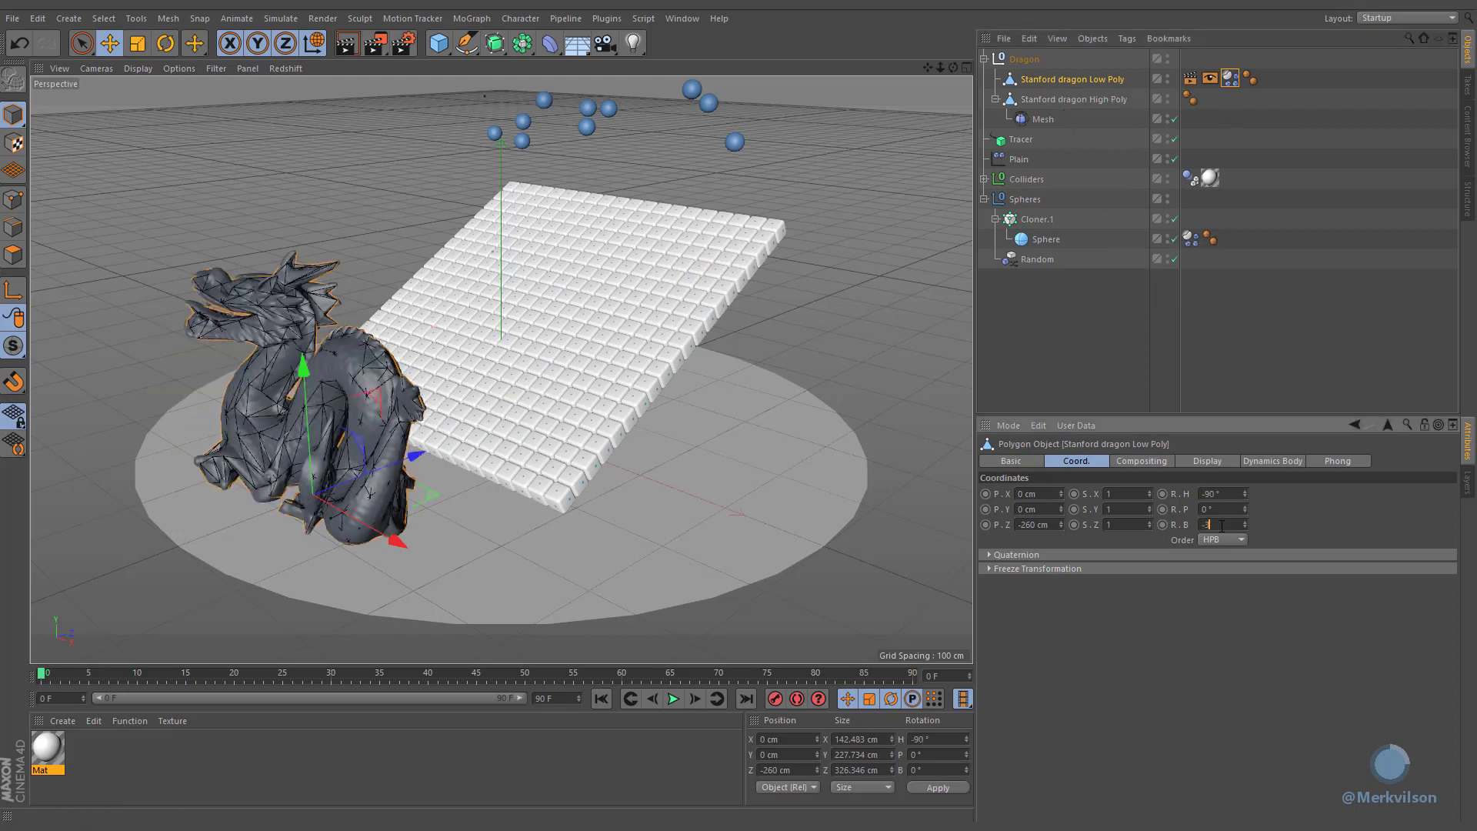
left_click(1038, 524)
type("150")
left_click(1042, 509)
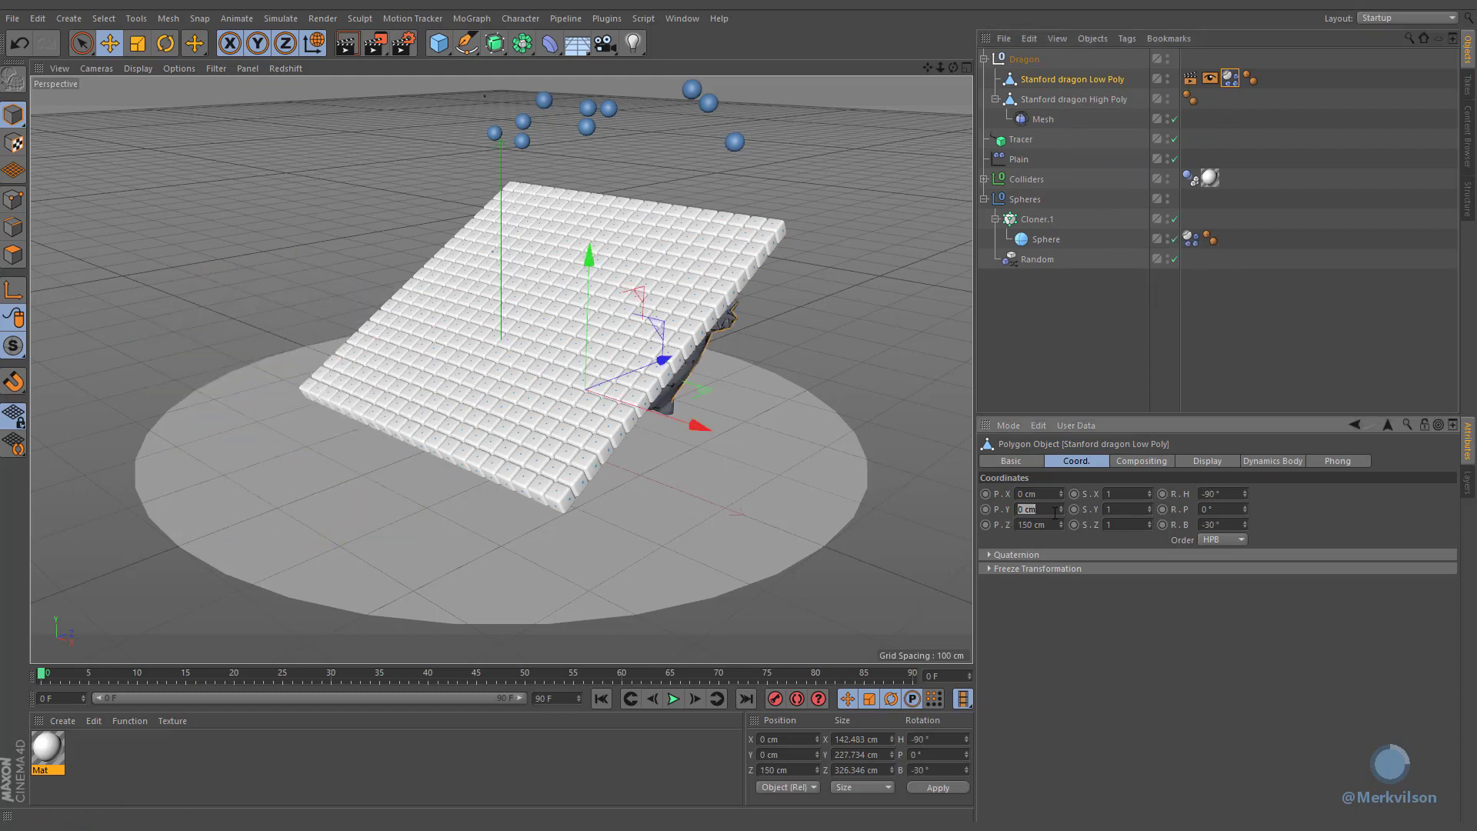
type("400")
key("Return")
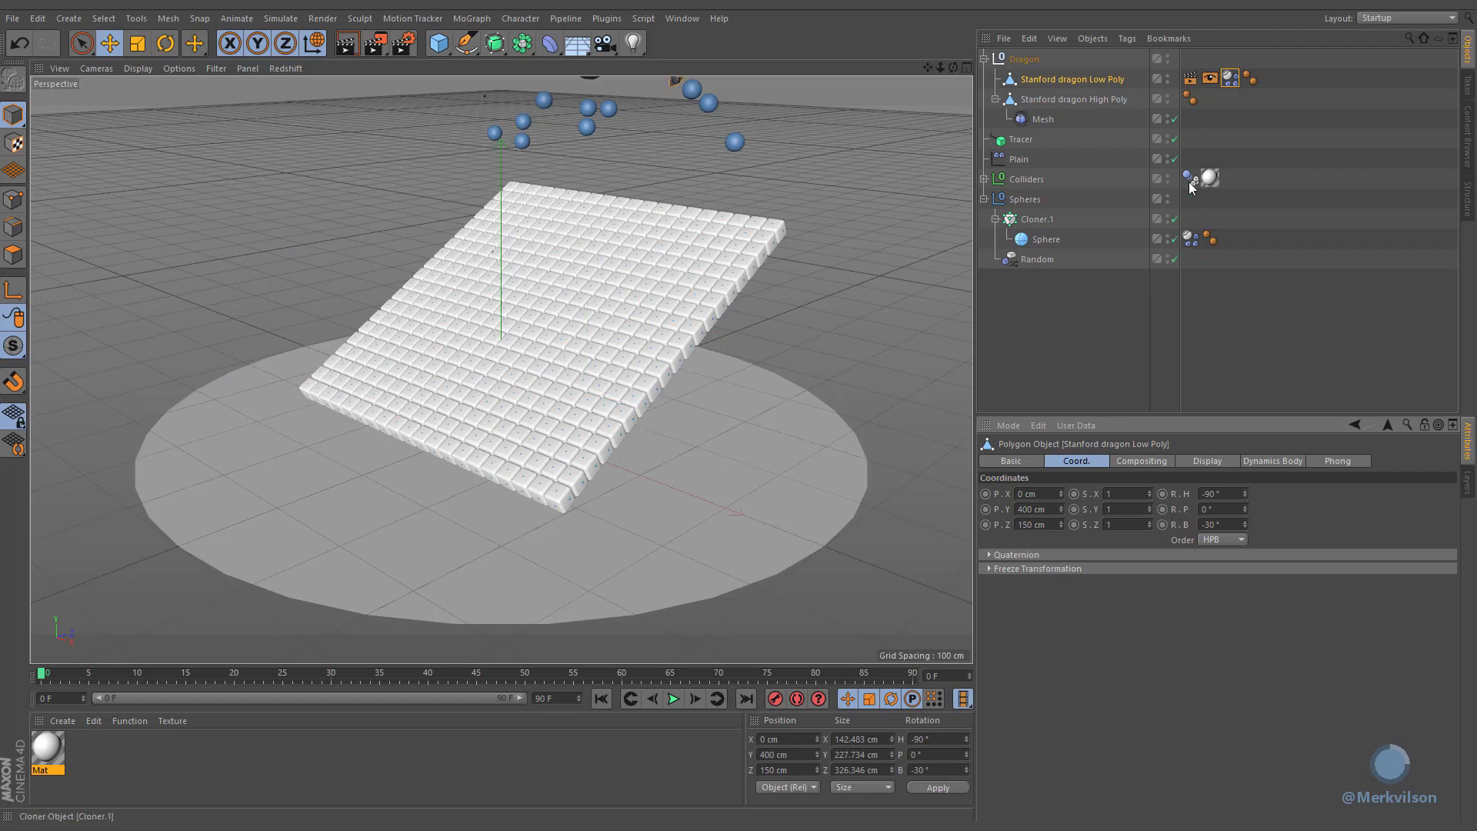
Step: Bake the soft body dynamics cache for the low-poly dragon
left_click(1229, 78)
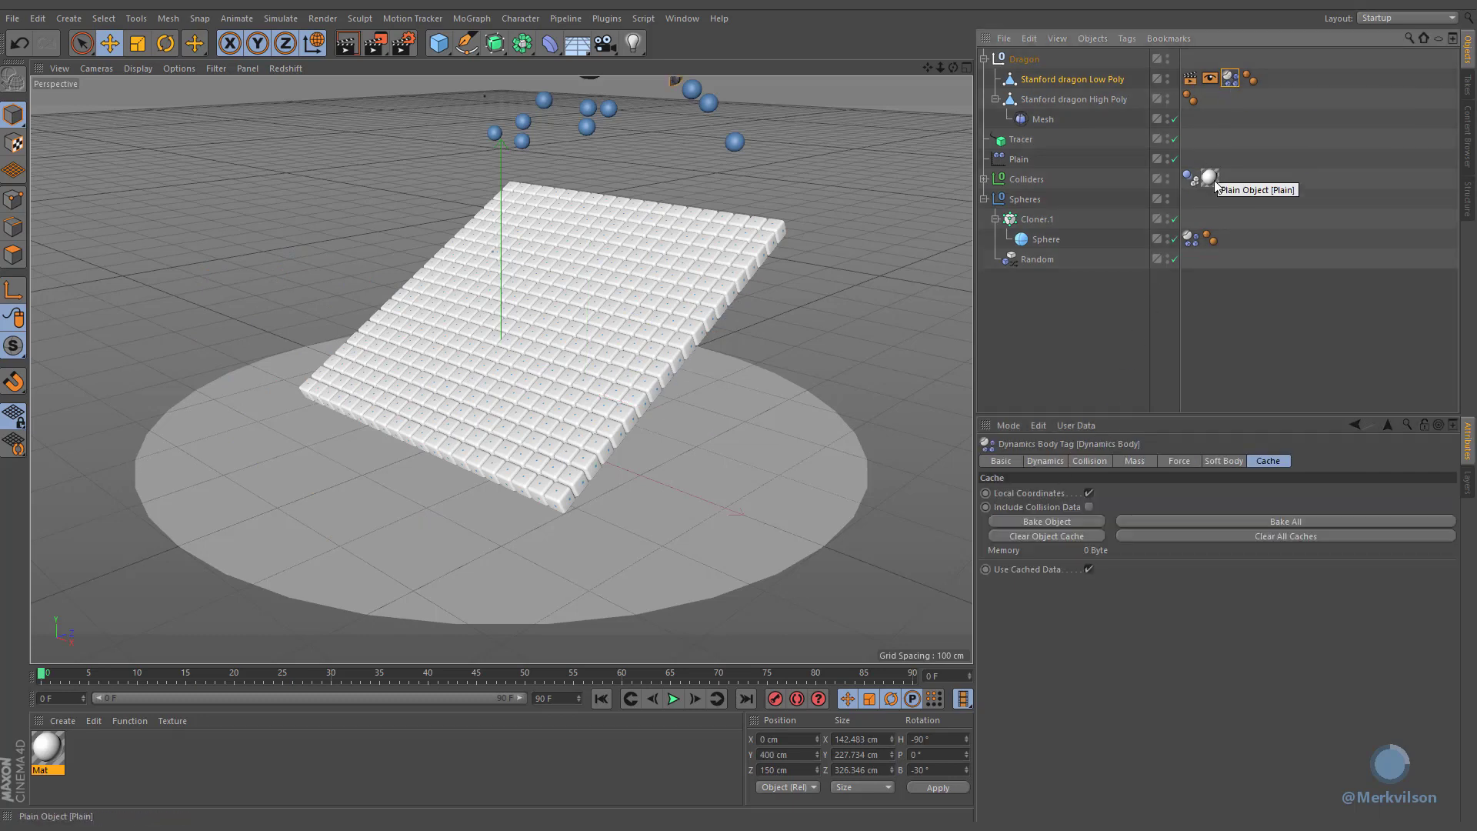
left_click(1143, 521)
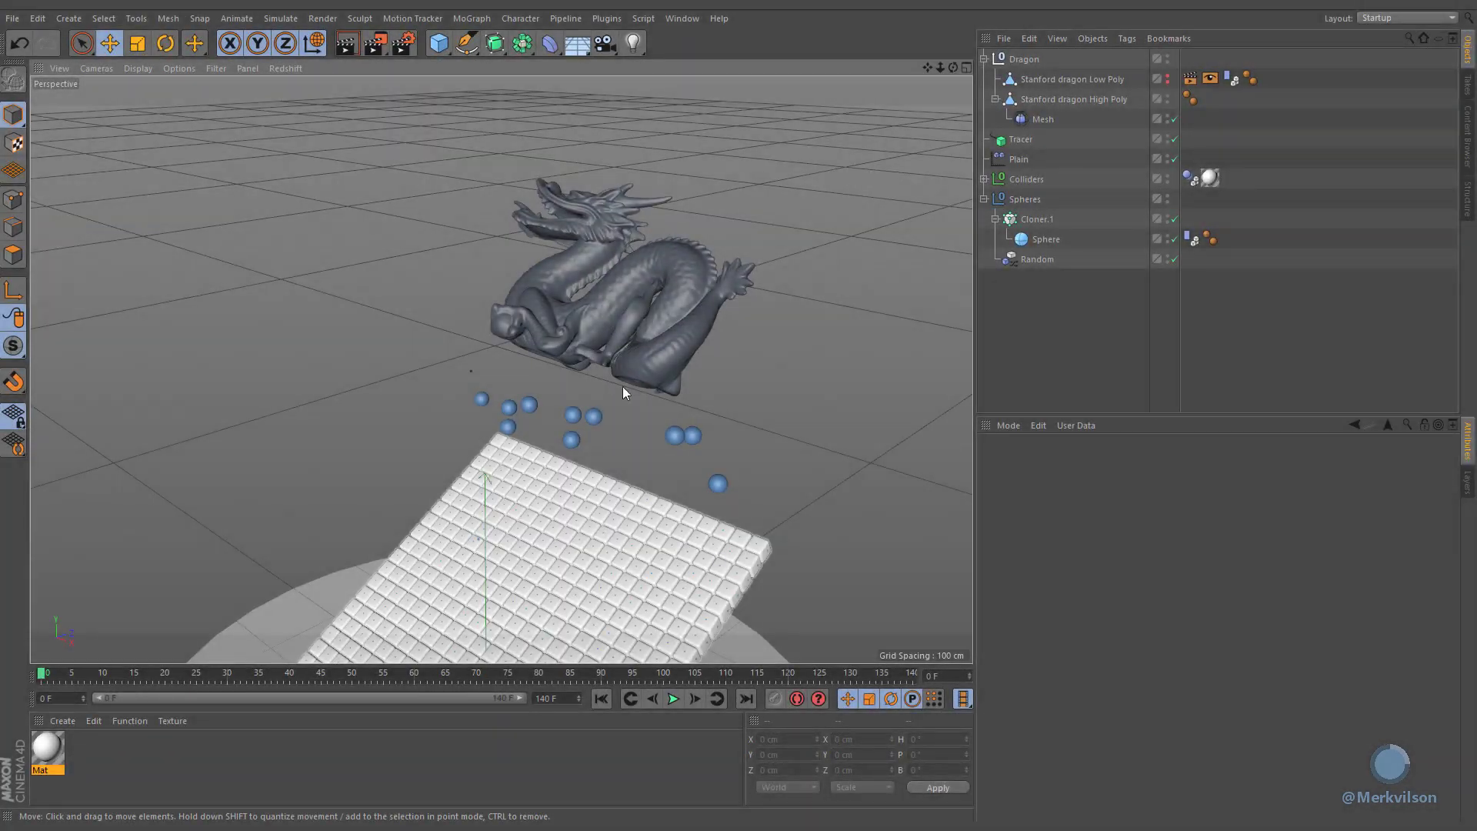
scroll(675, 217, "up", 4)
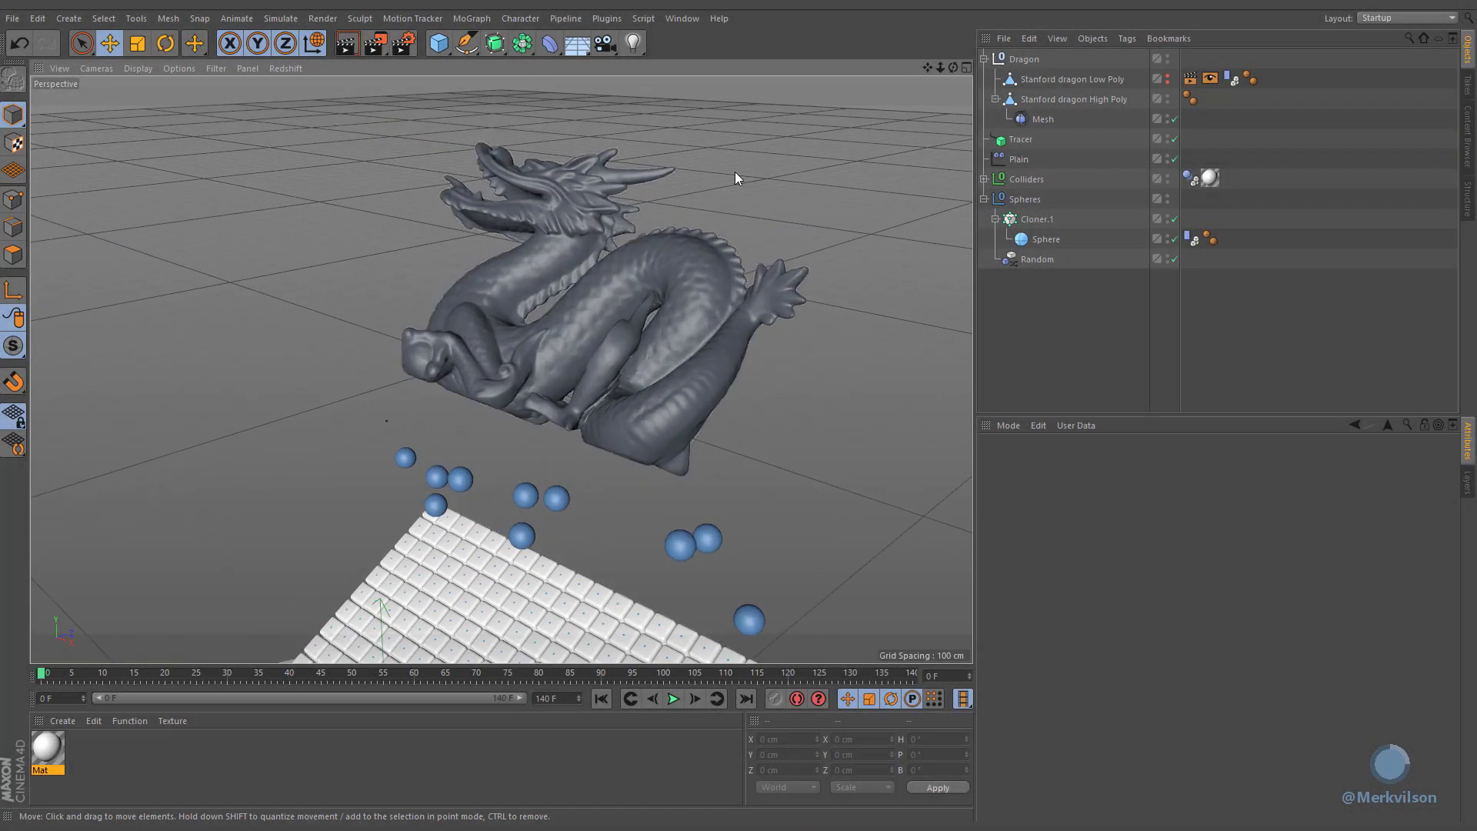
left_click(1017, 81)
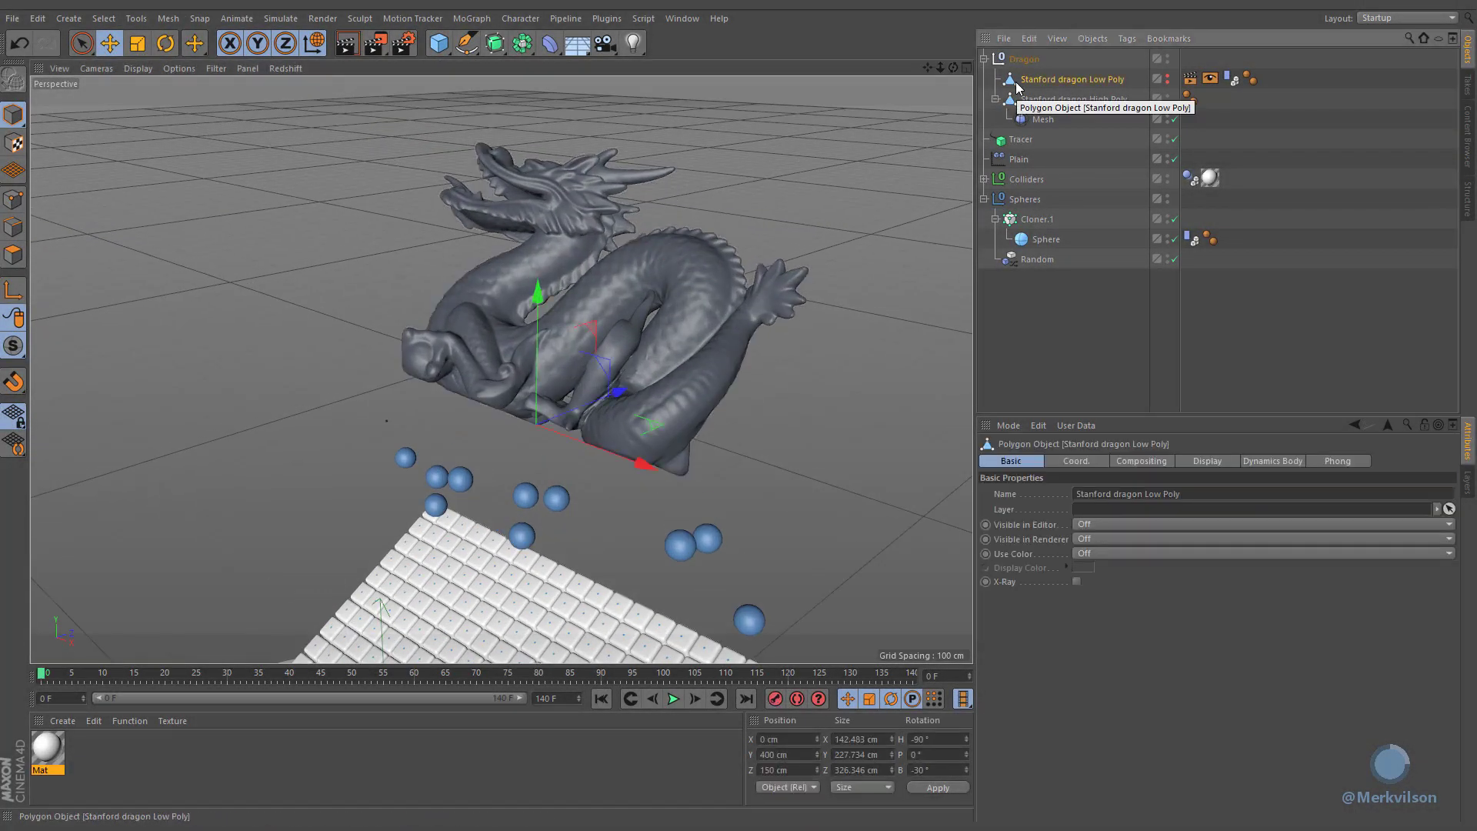
Step: Create a MoGraph Matrix object with nothing selected
left_click(926, 125)
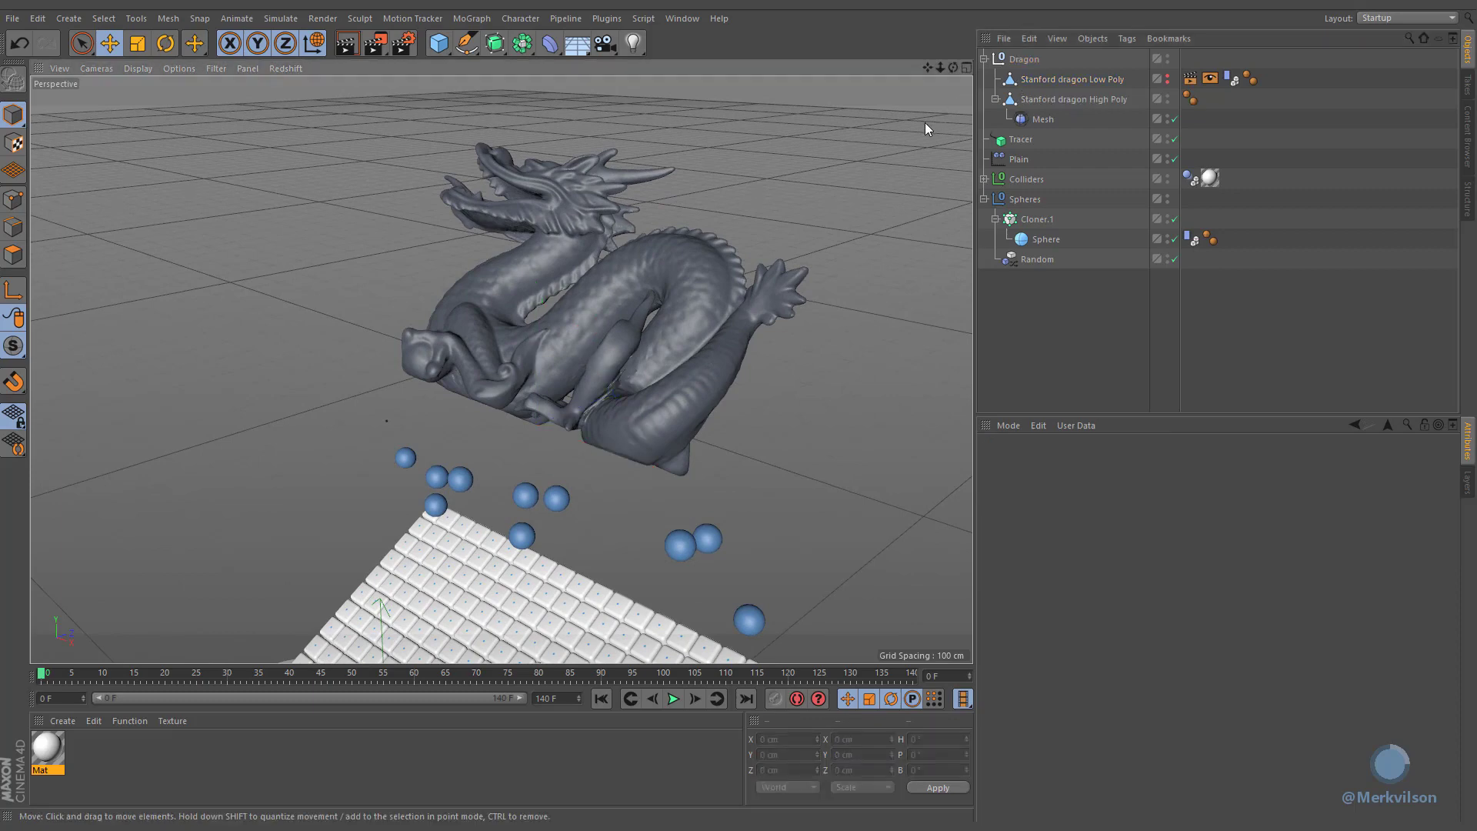
left_click(470, 19)
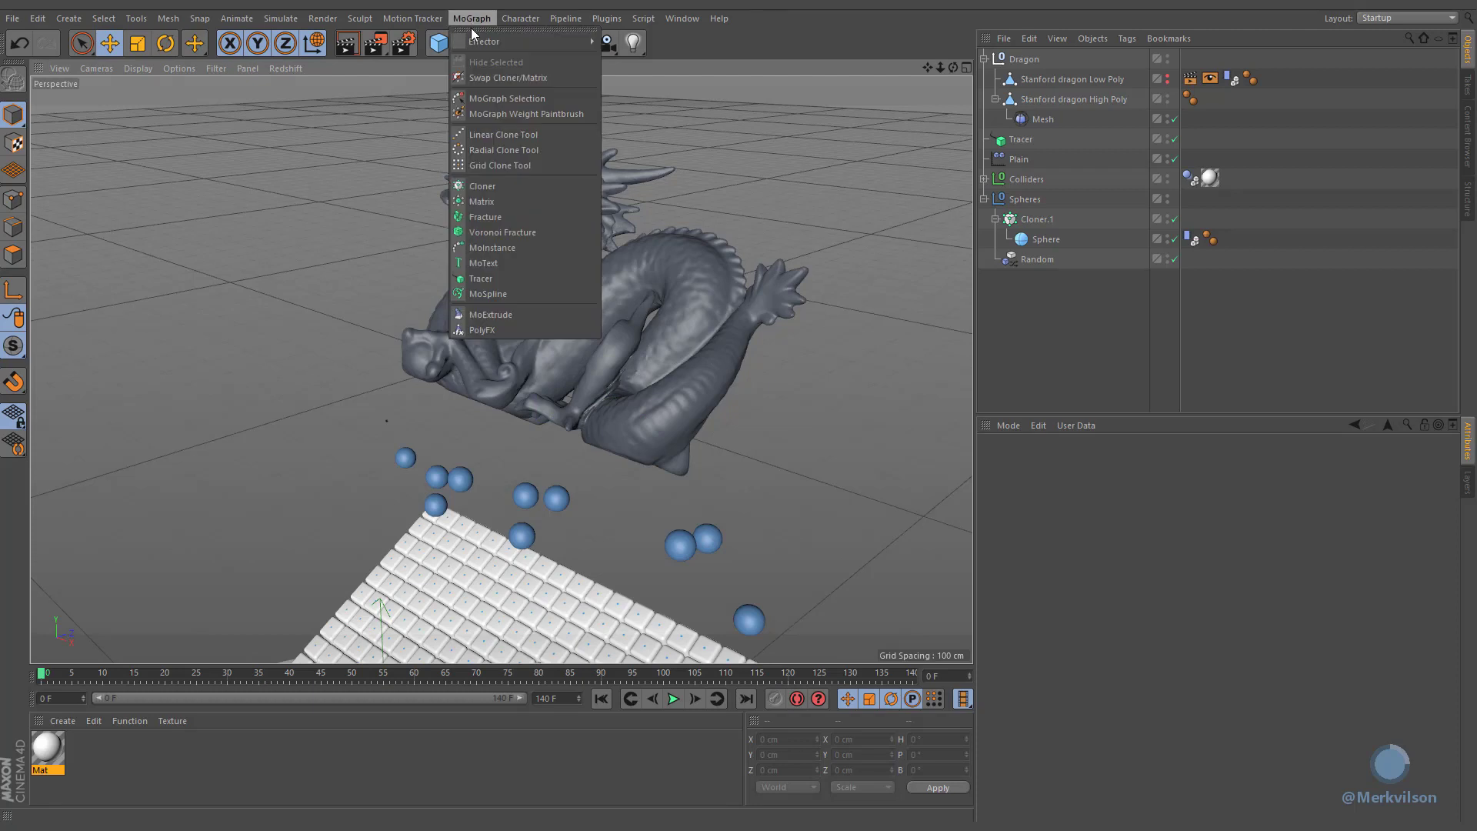
left_click(524, 201)
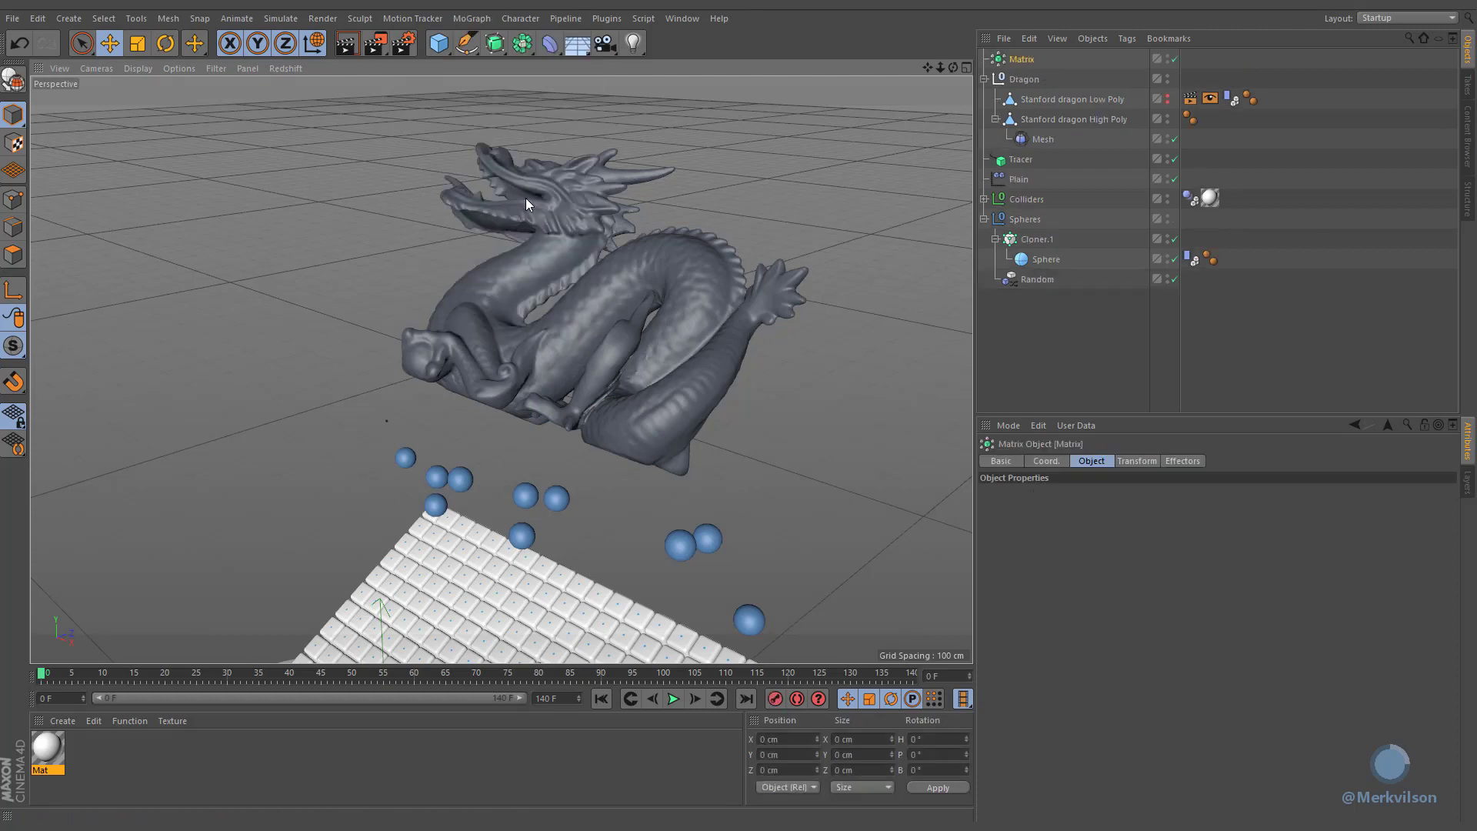
Step: Set the Matrix mode to Object and link the low-poly Stanford dragon as its source object
left_click(1067, 493)
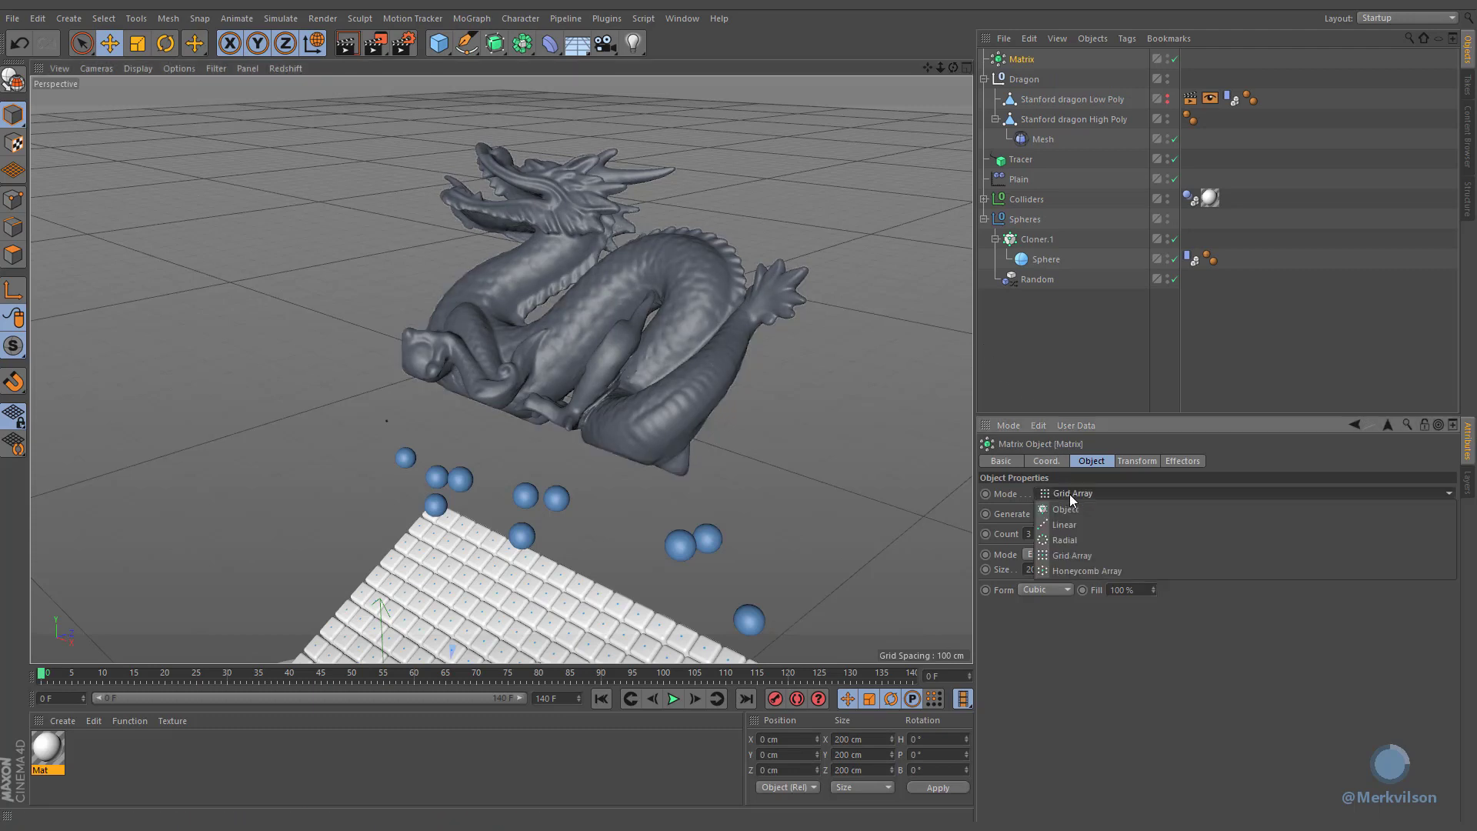
left_click(1069, 511)
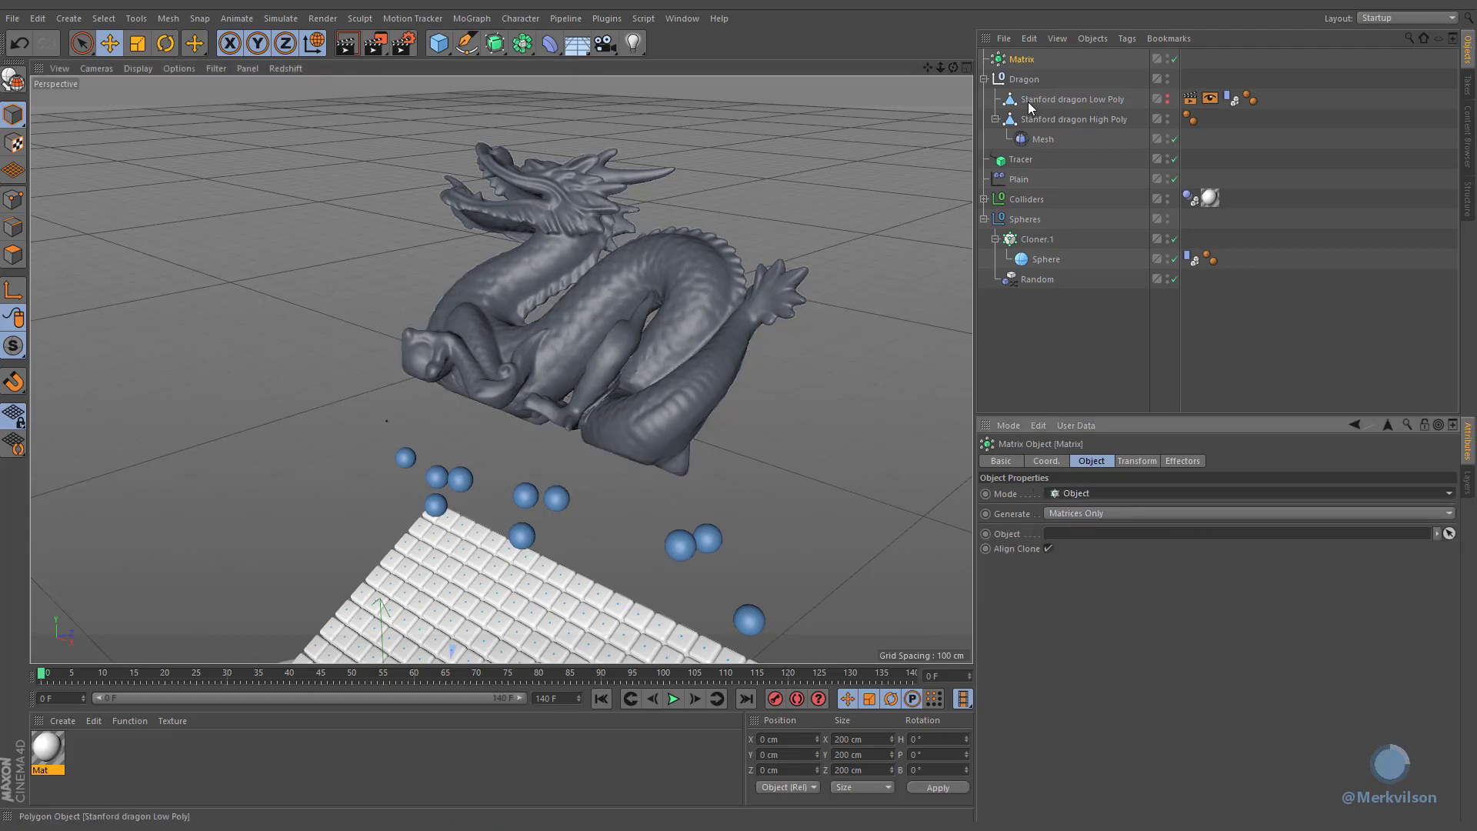
left_click_drag(1032, 104, 1070, 454)
left_click_drag(1067, 525, 1065, 531)
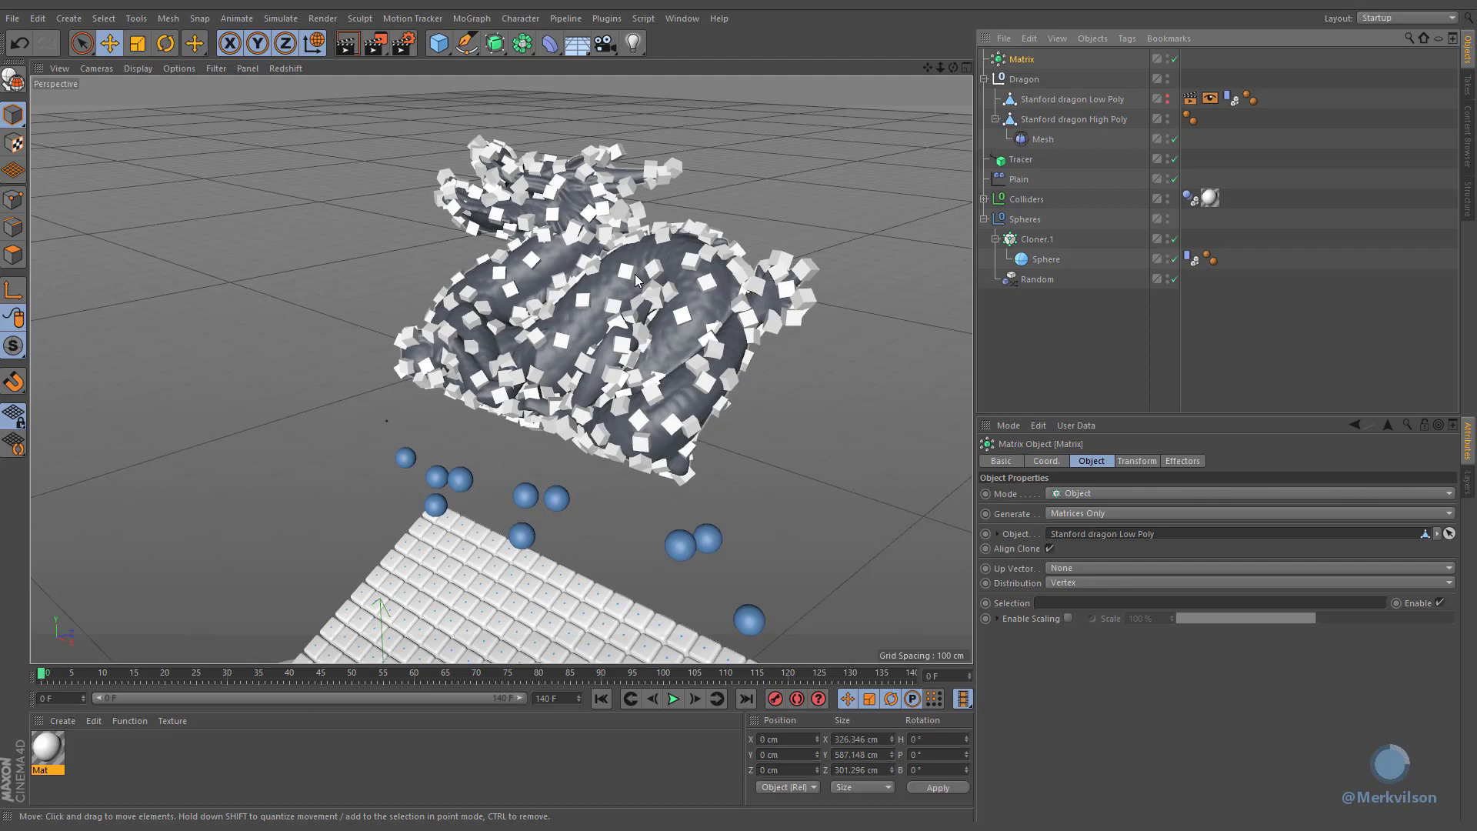
Step: Set the Matrix distribution to Surface and its count to 25
left_click(1070, 583)
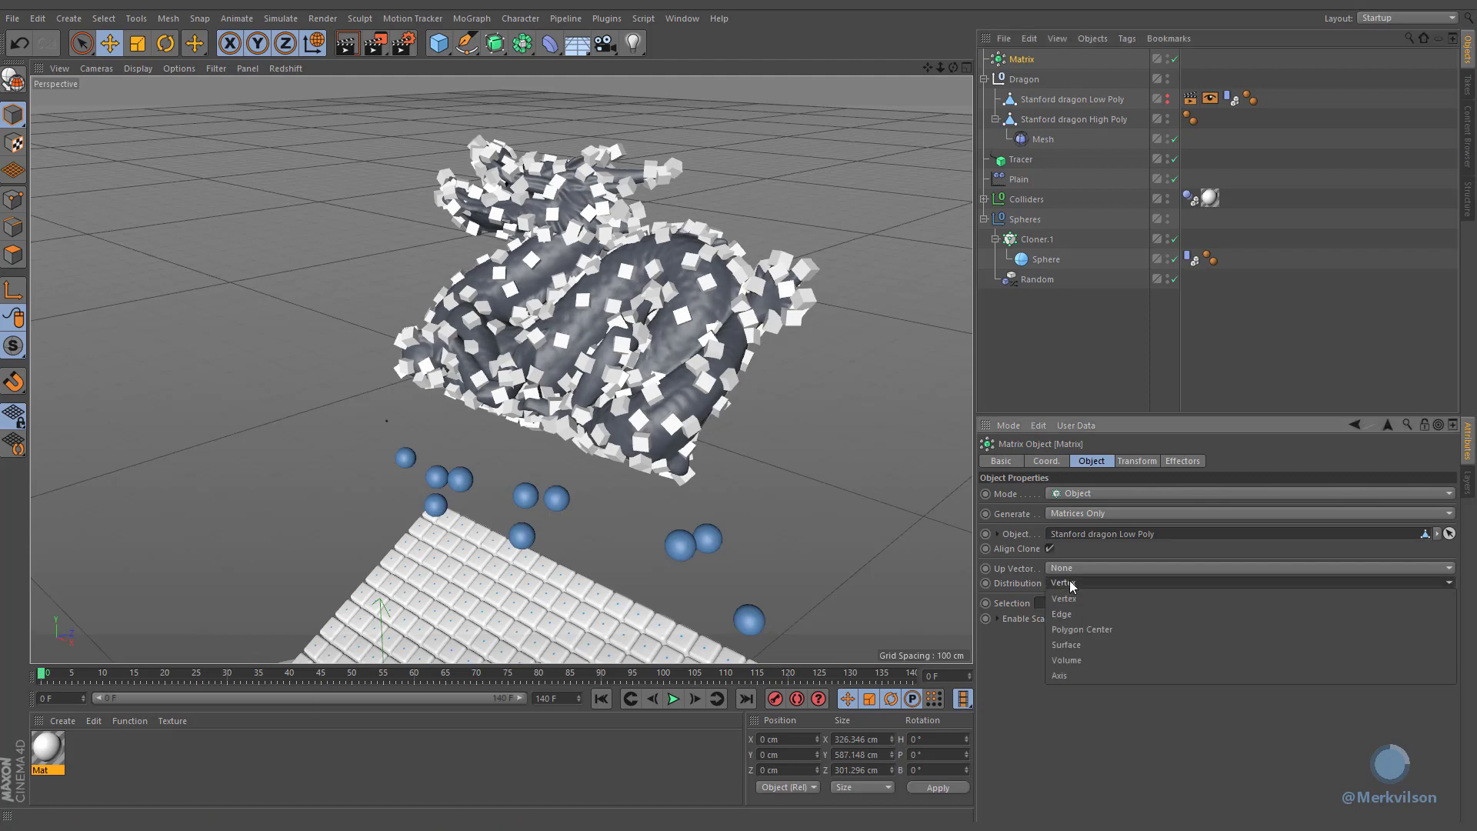
left_click(1070, 643)
mouse_move(1169, 648)
left_mouse_down()
mouse_move(1268, 649)
mouse_move(1198, 652)
left_mouse_up()
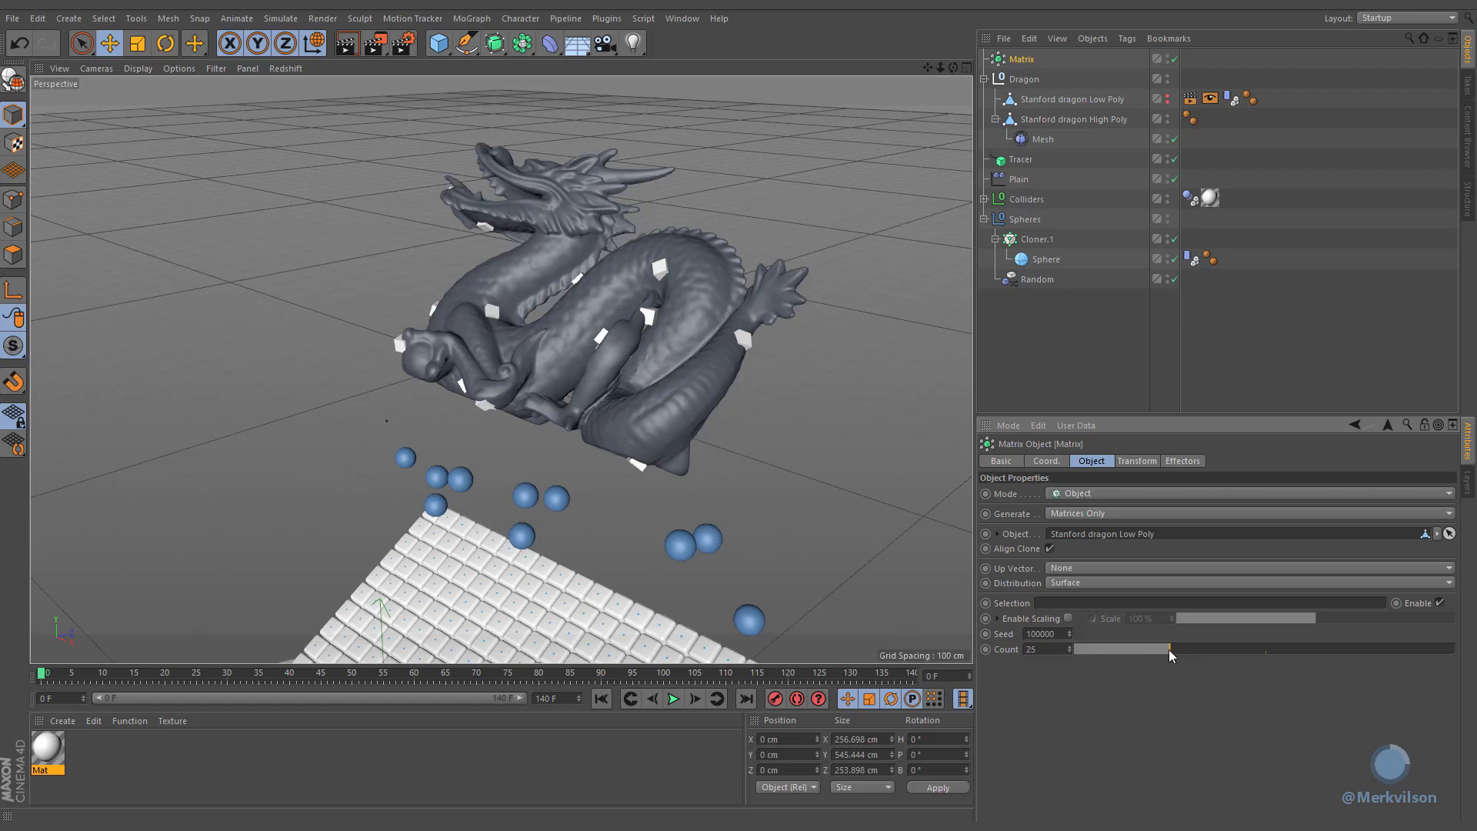
Step: Step the Matrix seed up to 10
left_click(1072, 632)
left_click(1071, 632)
left_click(1071, 631)
left_click(1071, 631)
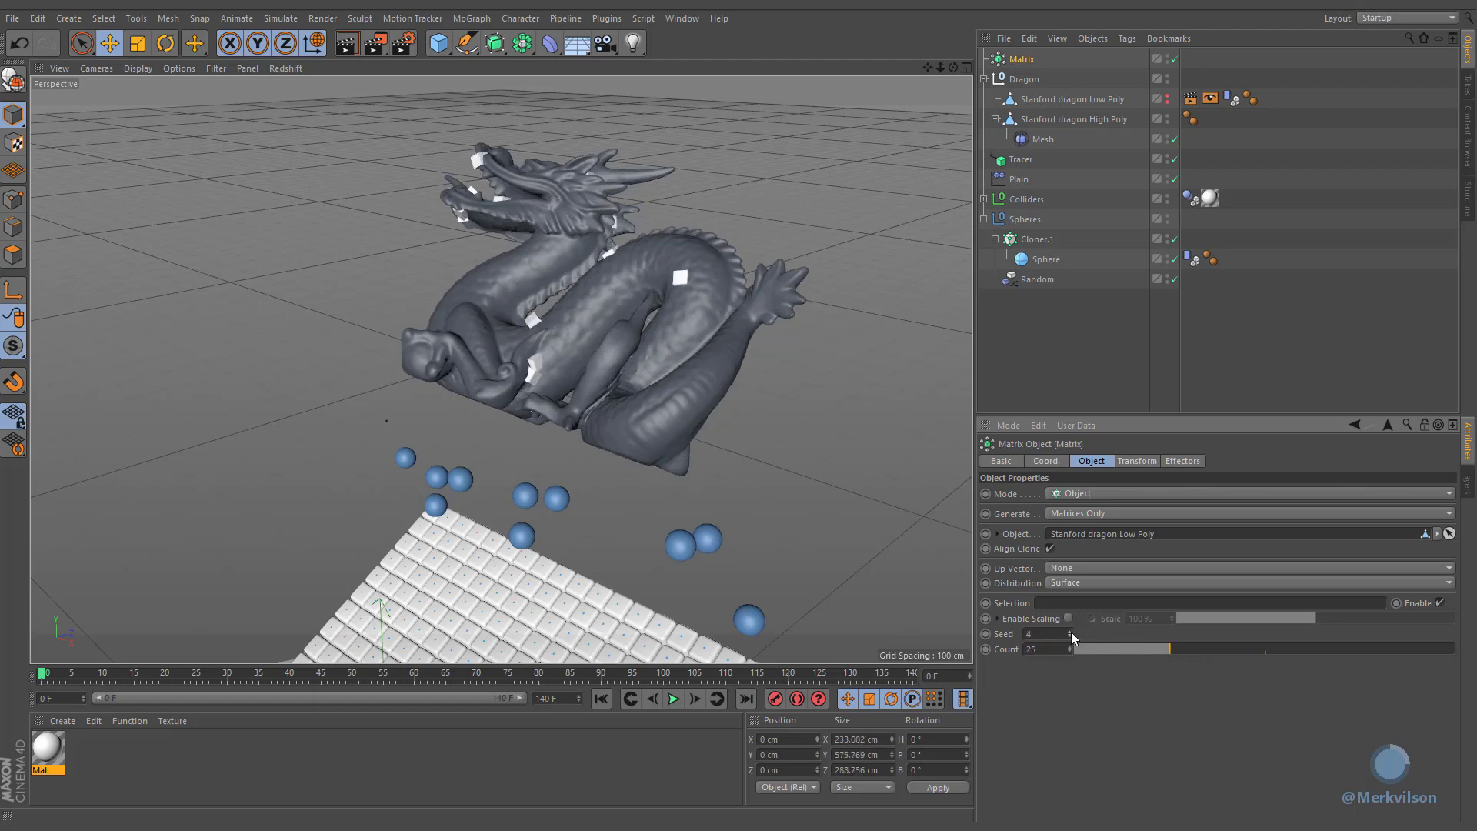
left_click(1070, 631)
left_click(1070, 631)
left_click(1070, 631)
left_click(1071, 631)
left_click(1070, 632)
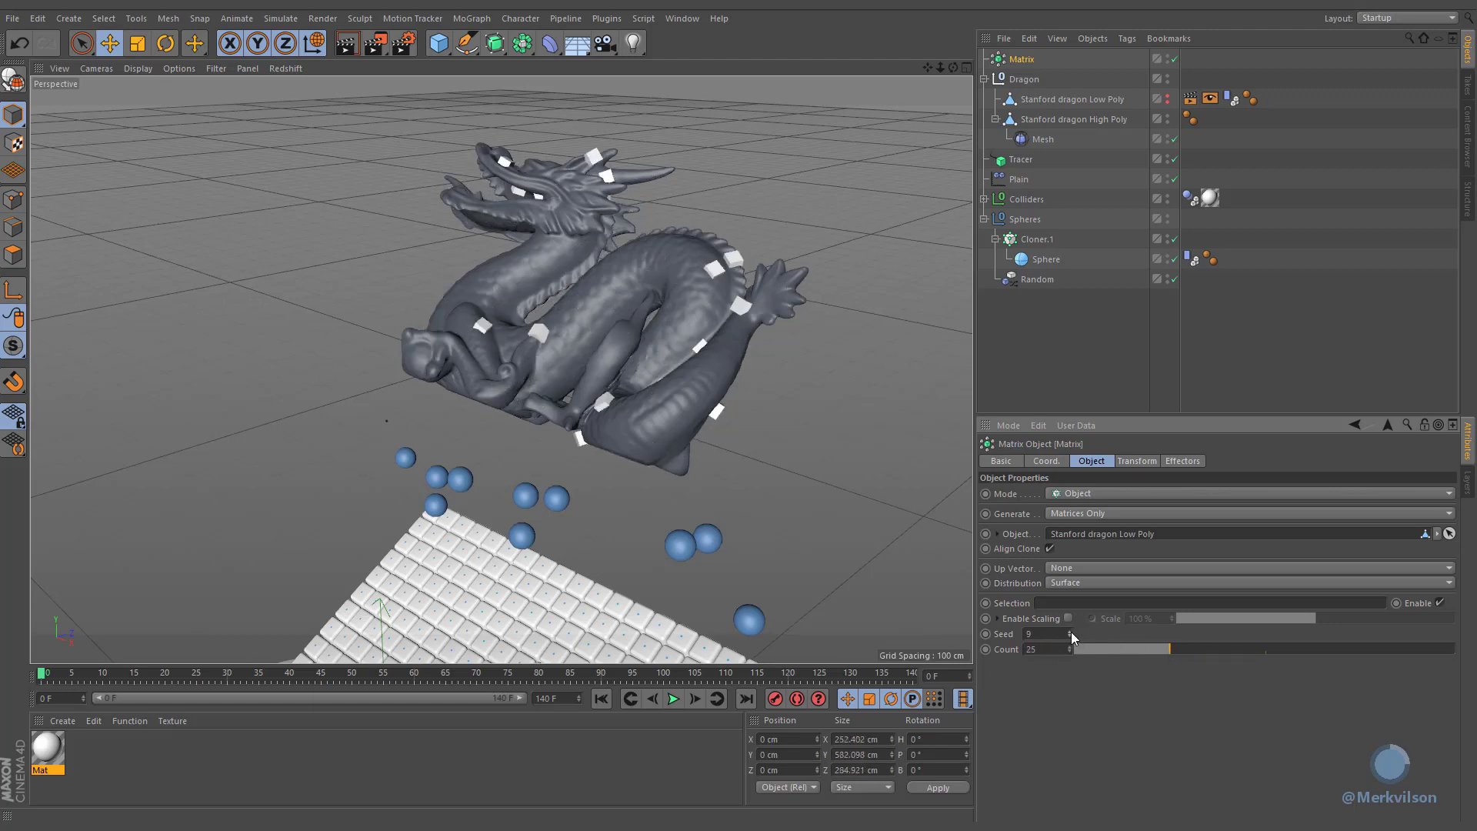
left_click(1071, 632)
Step: Add the Matrix object to the Tracer's Trace Link list
middle_click_drag(557, 623, 643, 168, "alt")
left_click_drag(643, 167, 647, 157, "alt")
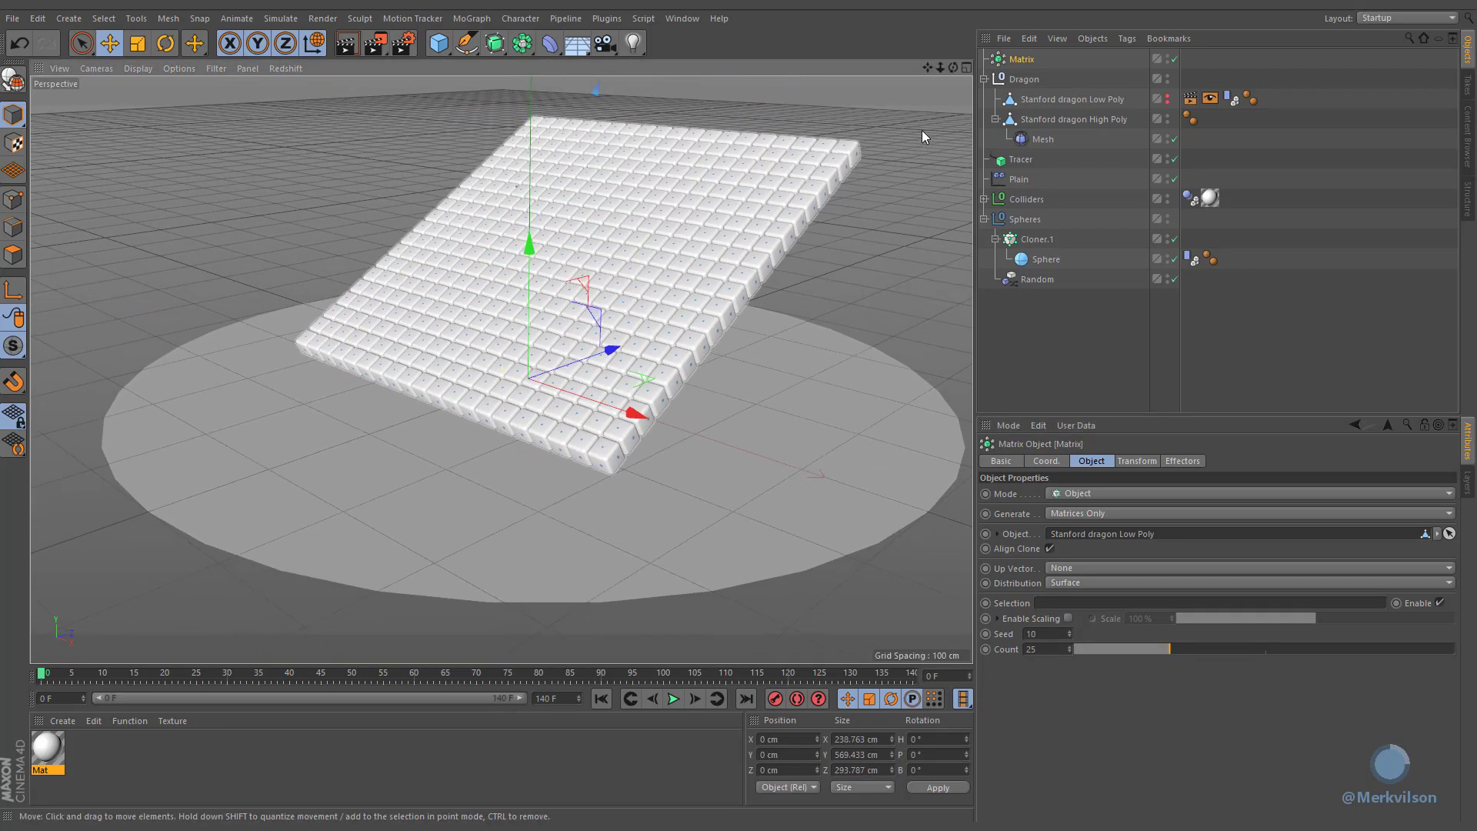
left_click(1015, 160)
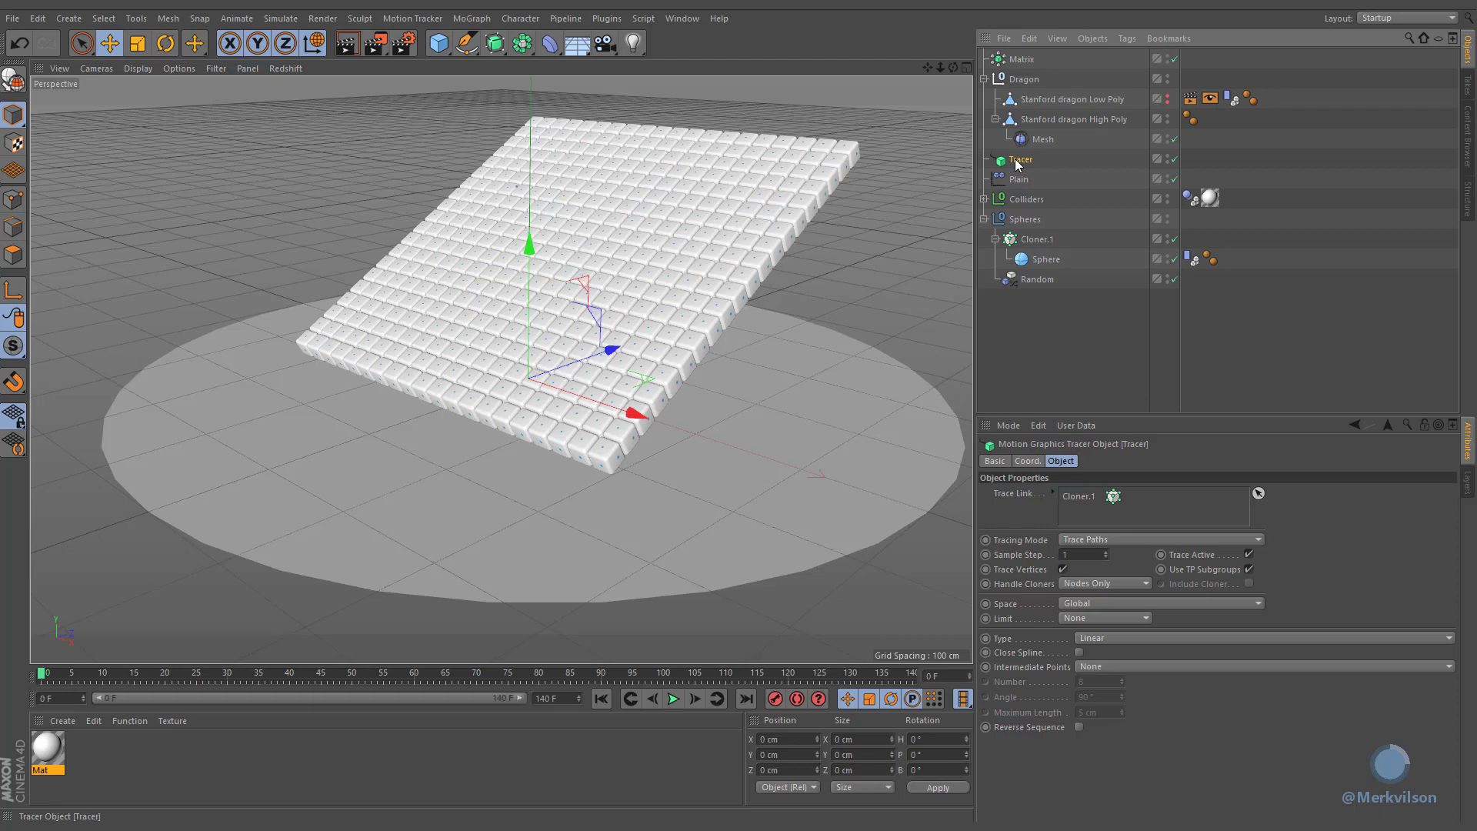
left_click(999, 65)
mouse_move(1000, 64)
left_mouse_down()
mouse_move(1052, 165)
mouse_move(1080, 517)
left_mouse_up()
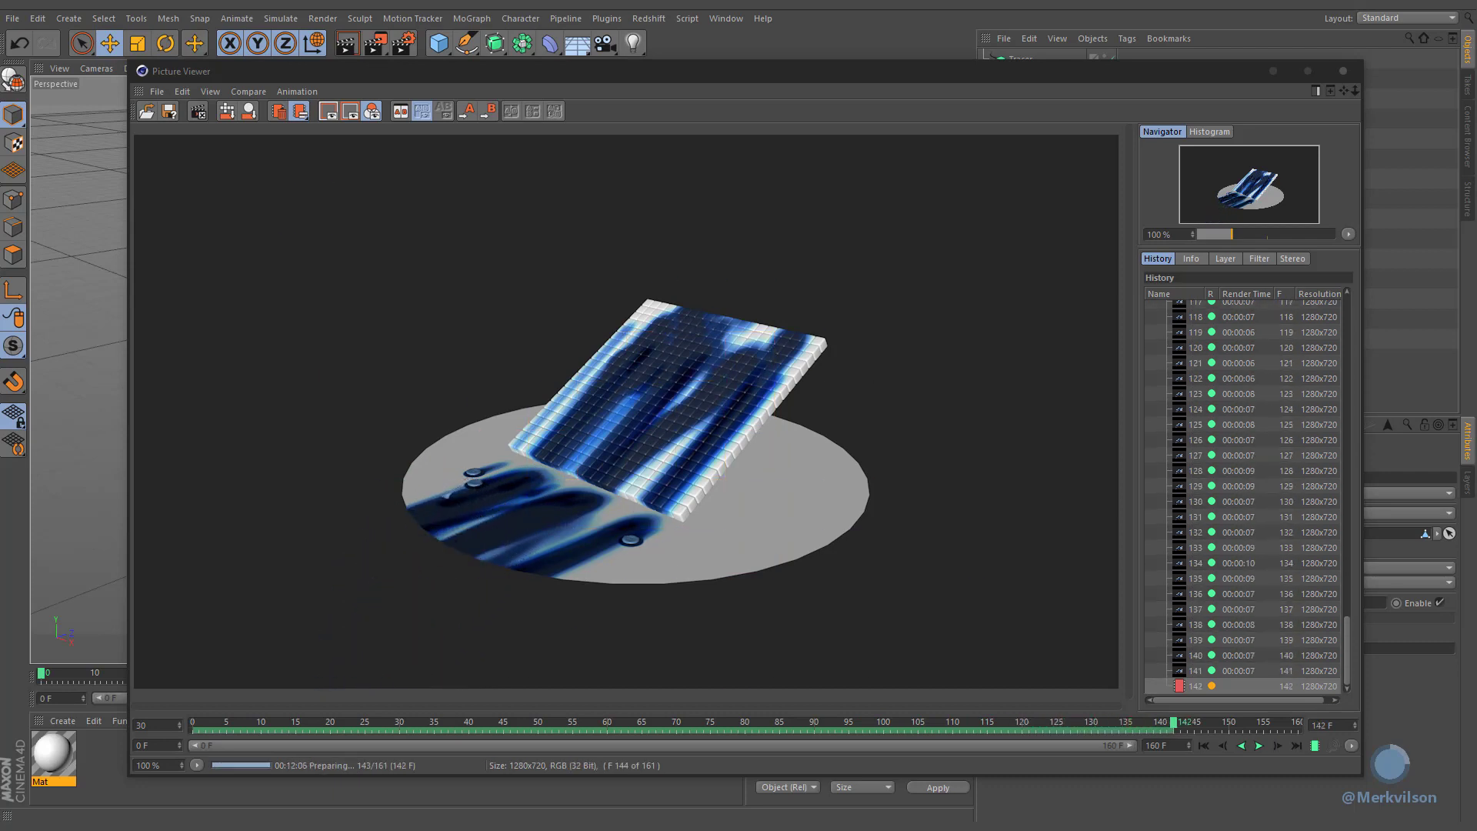
Step: Play the rendered animation forward in the Picture Viewer
left_click(1258, 746)
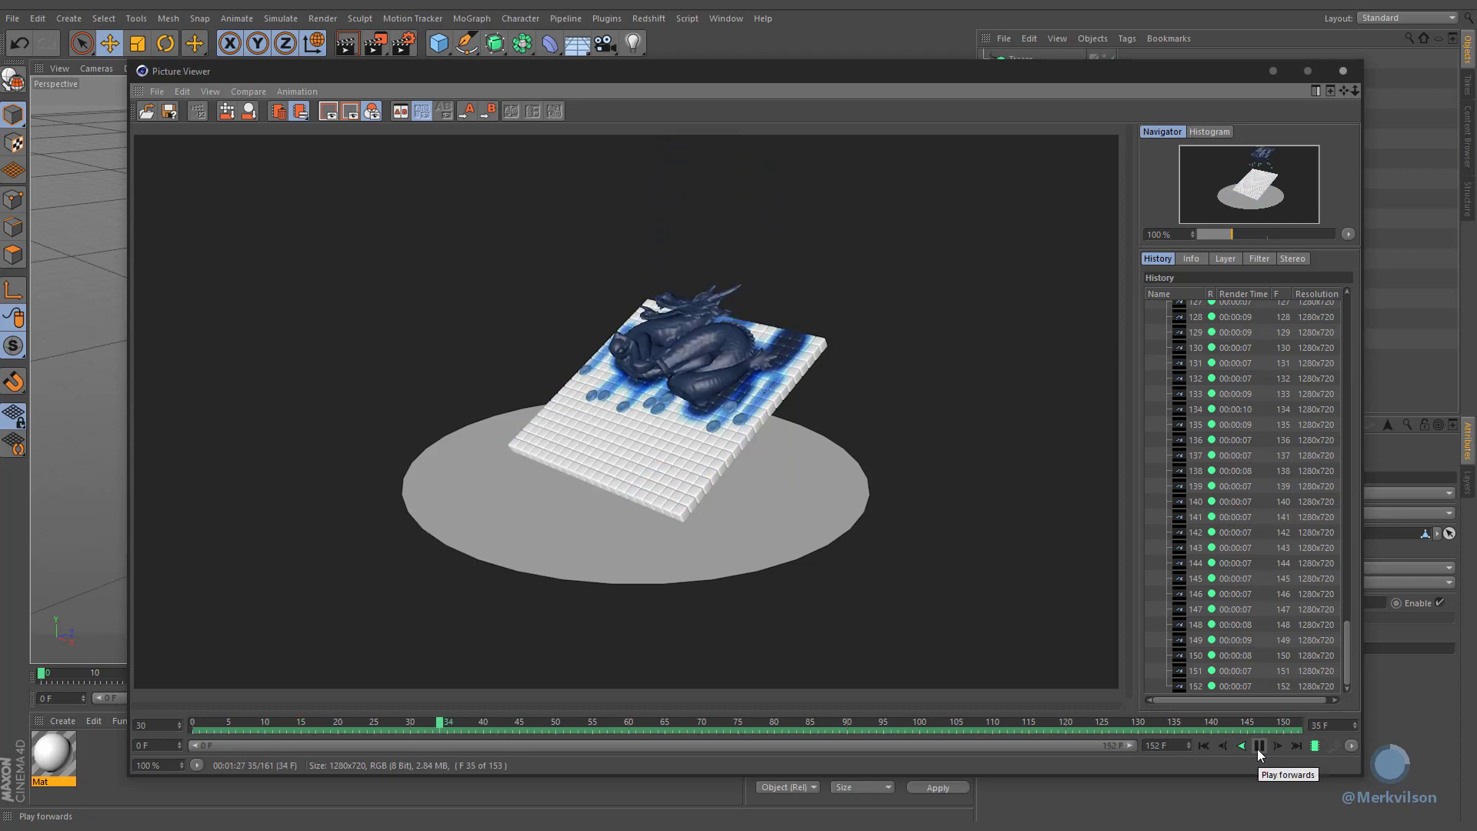